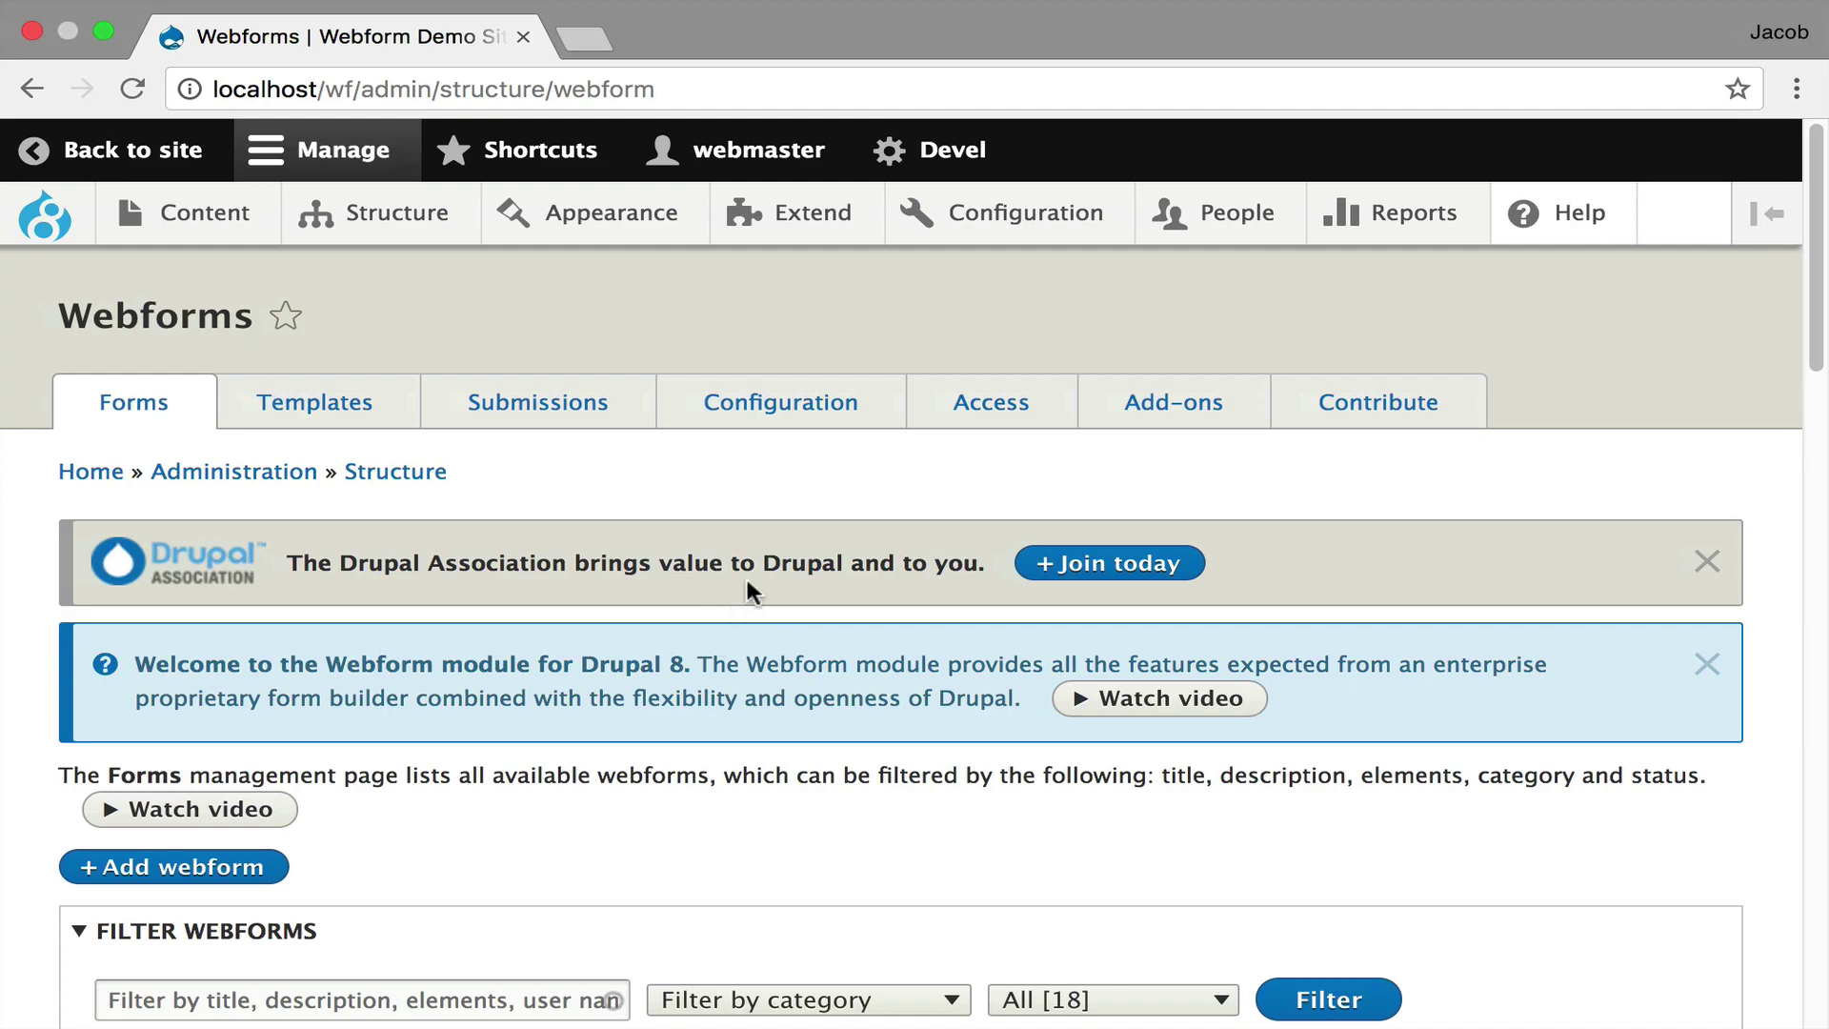
# - Tick 'Enable site-wide dialog support' under Dialog settings in Webform configuration and save
pyautogui.click(791, 408)
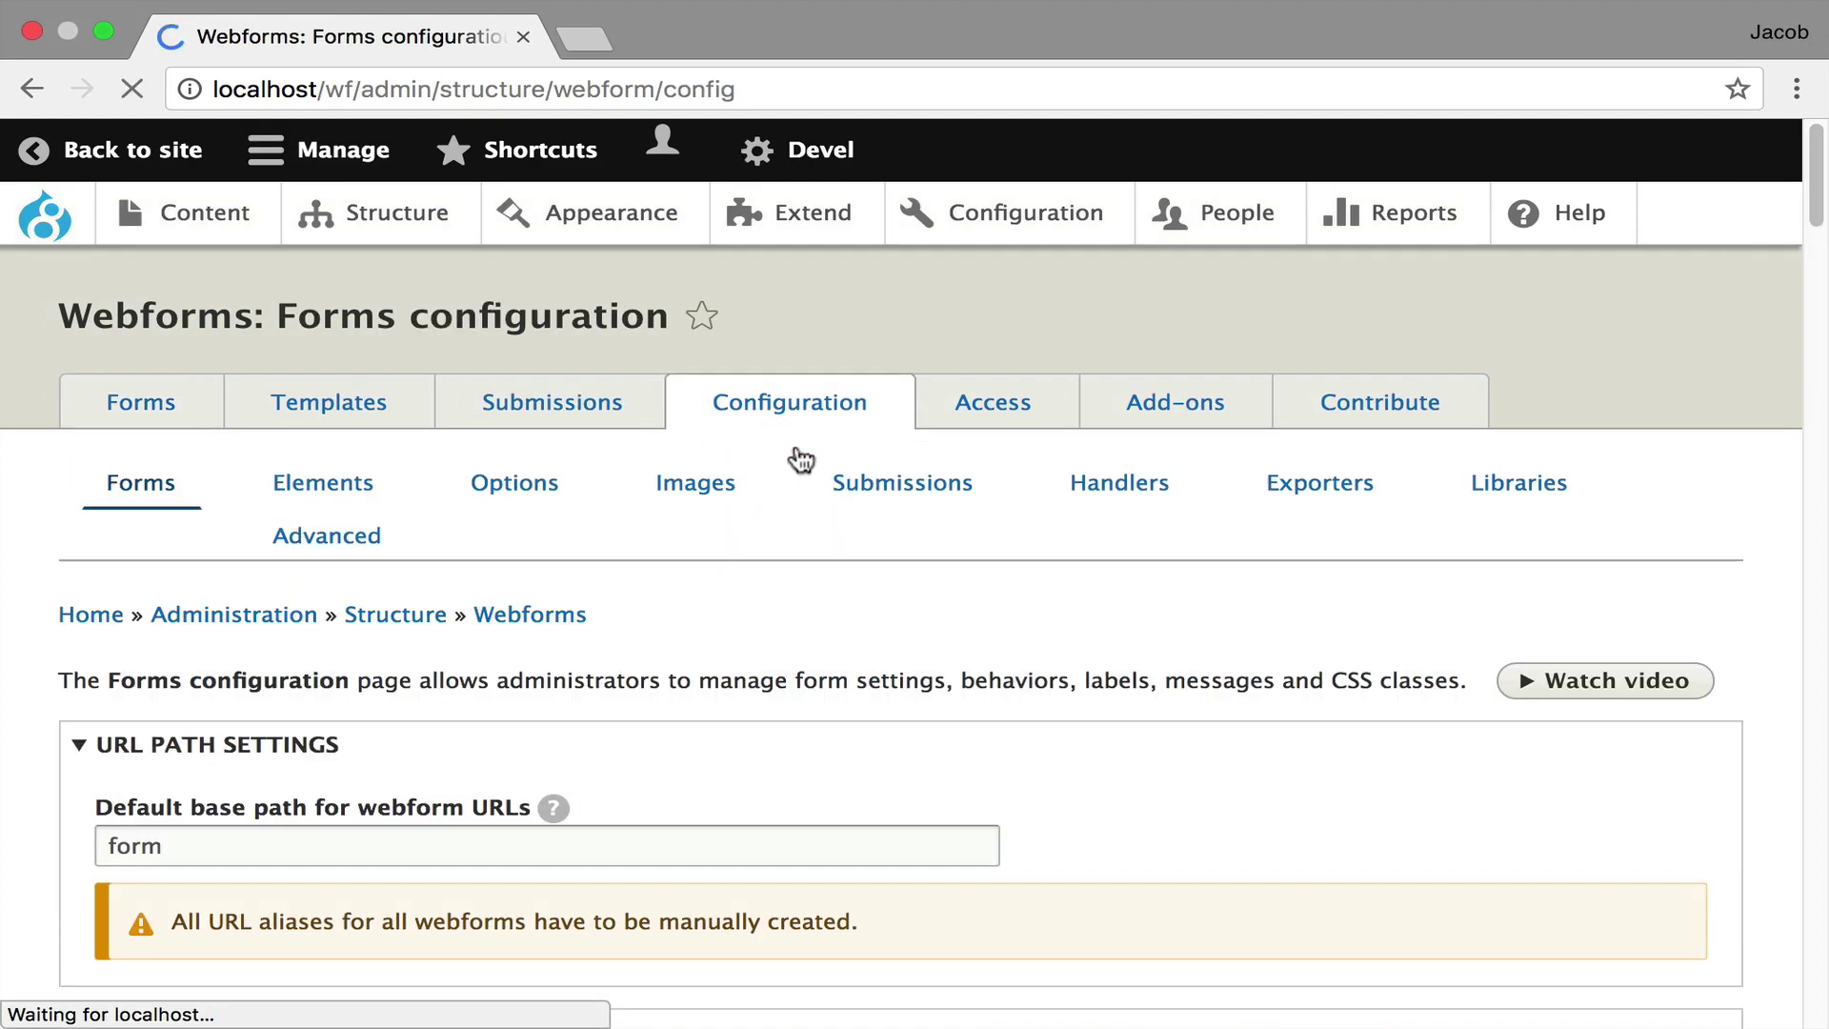
pyautogui.scroll(-10, 216, 584)
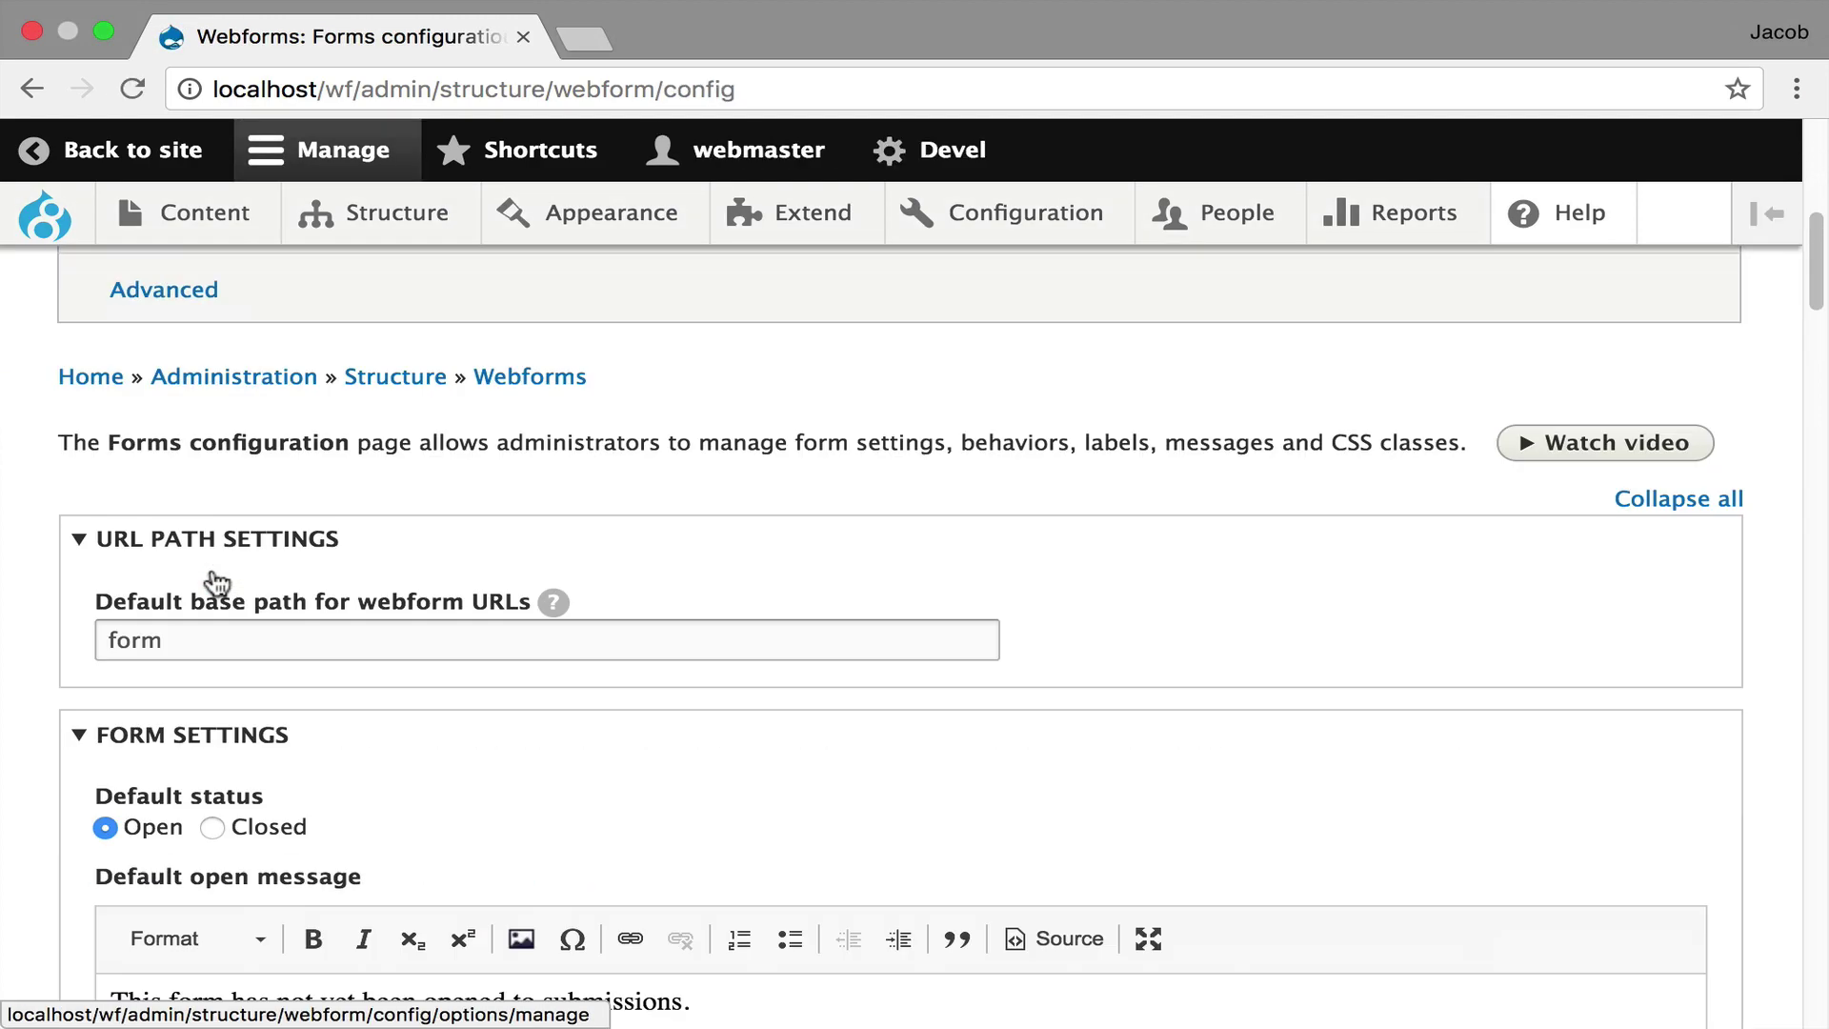
pyautogui.scroll(-20, 217, 584)
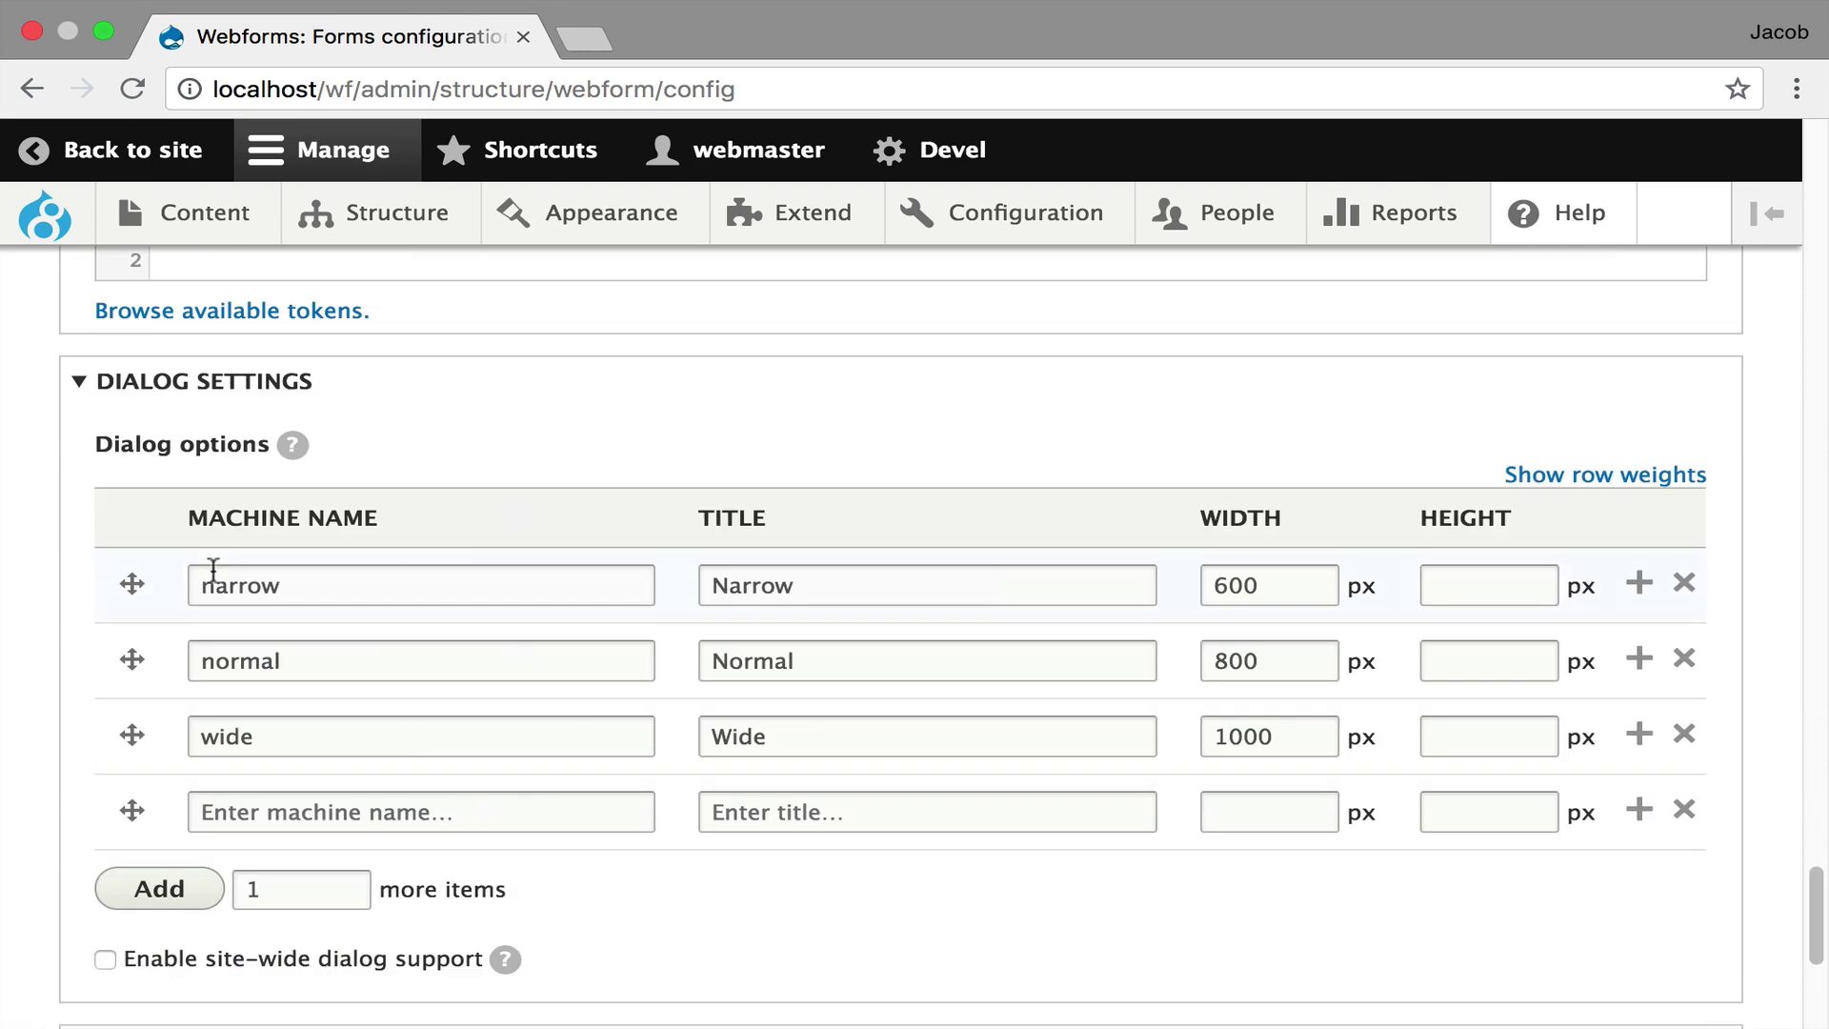
pyautogui.scroll(-1, 214, 572)
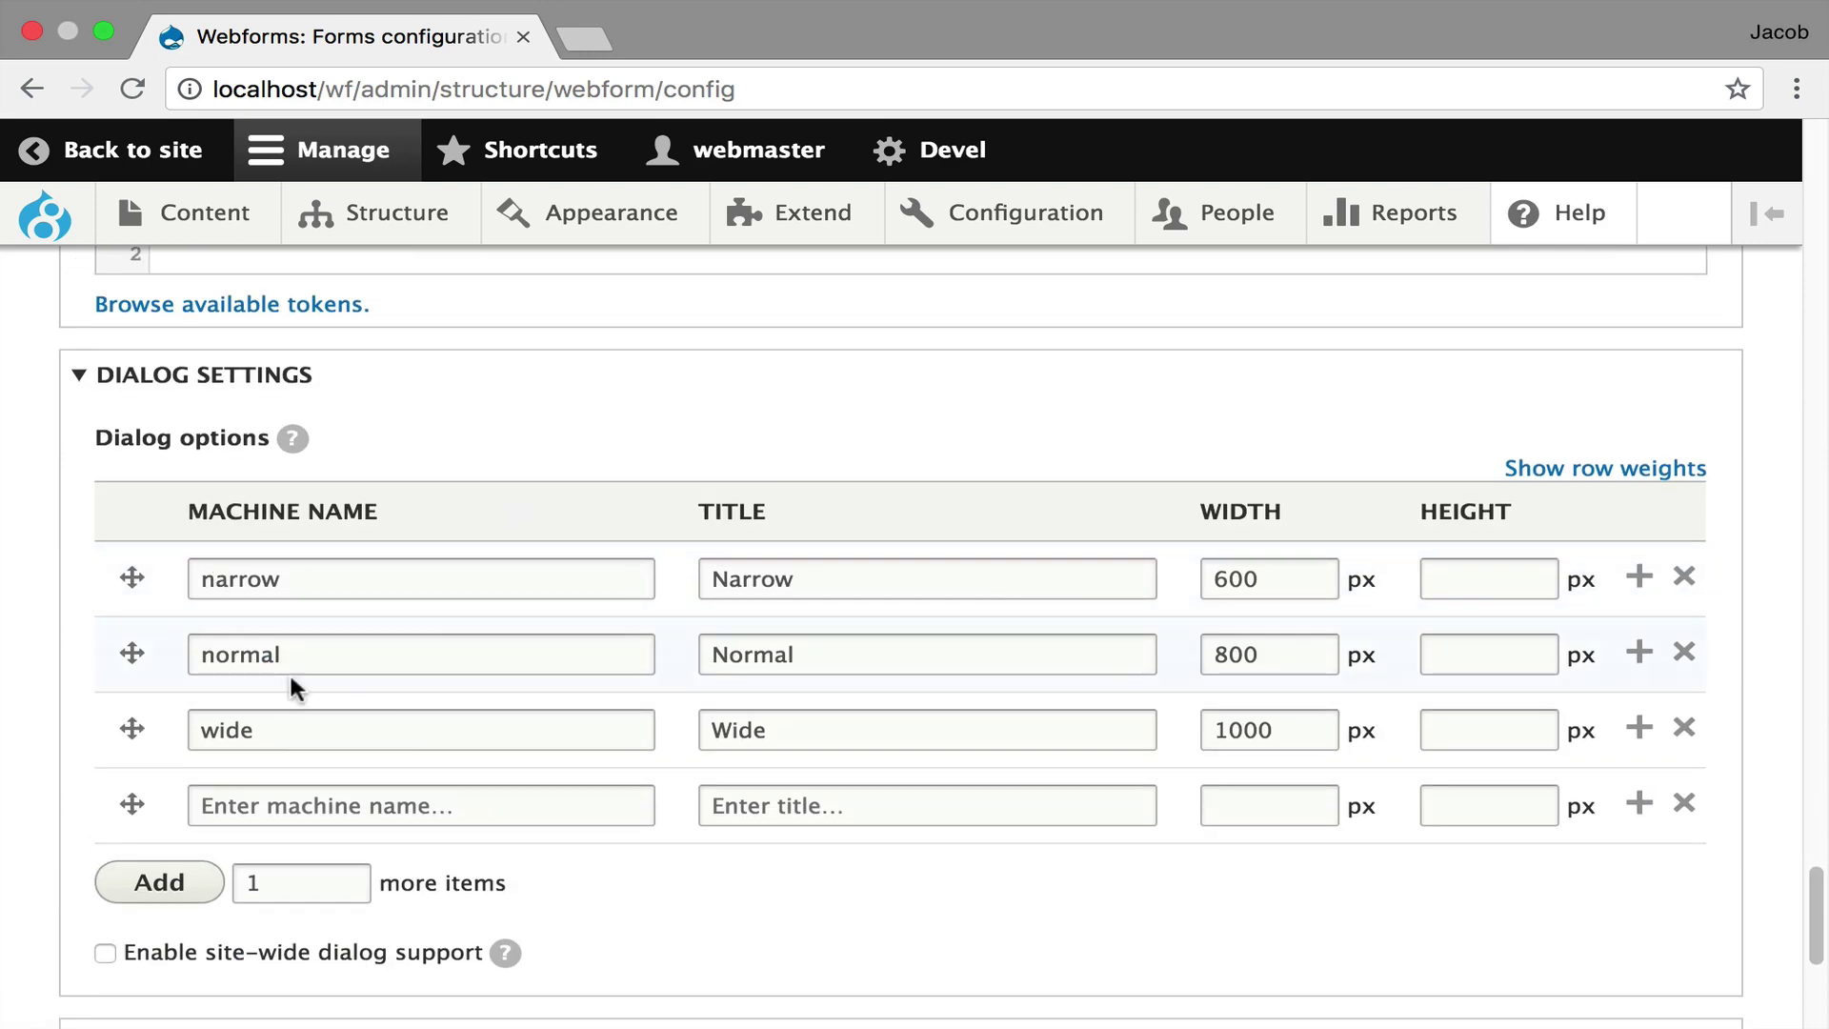
pyautogui.scroll(-1, 288, 671)
pyautogui.click(262, 923)
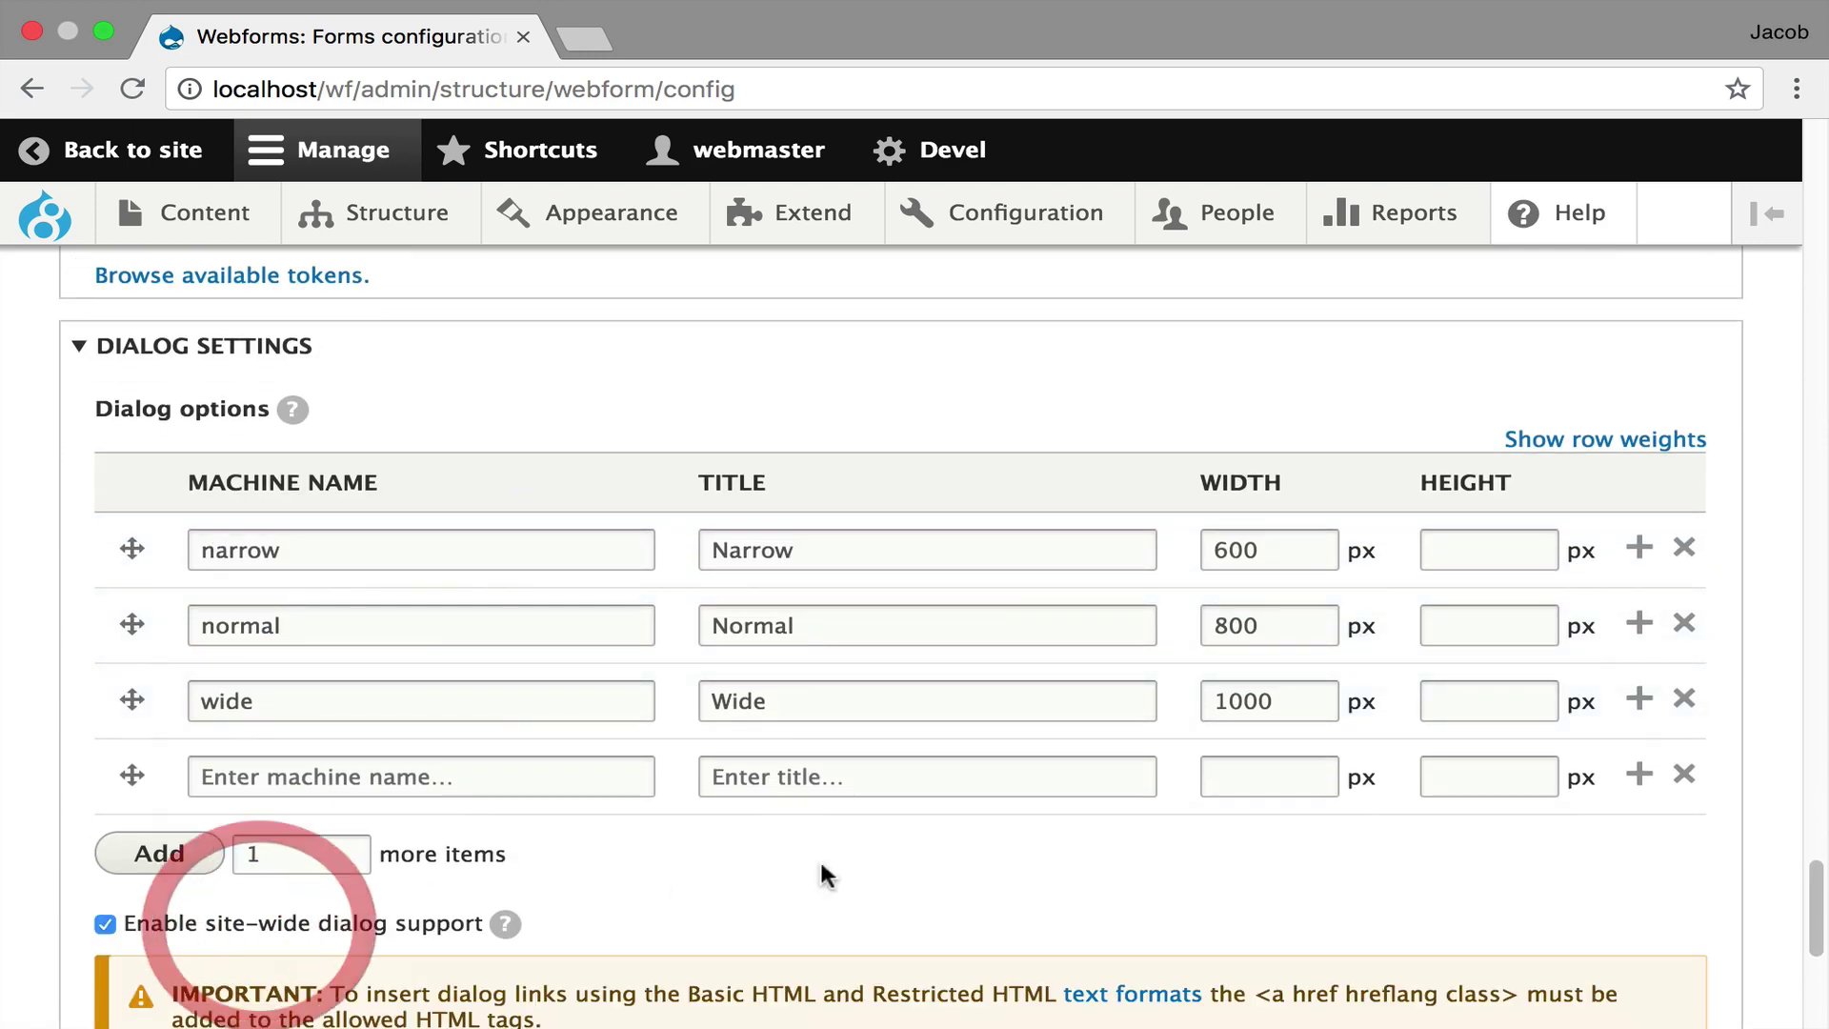
pyautogui.scroll(-3, 953, 845)
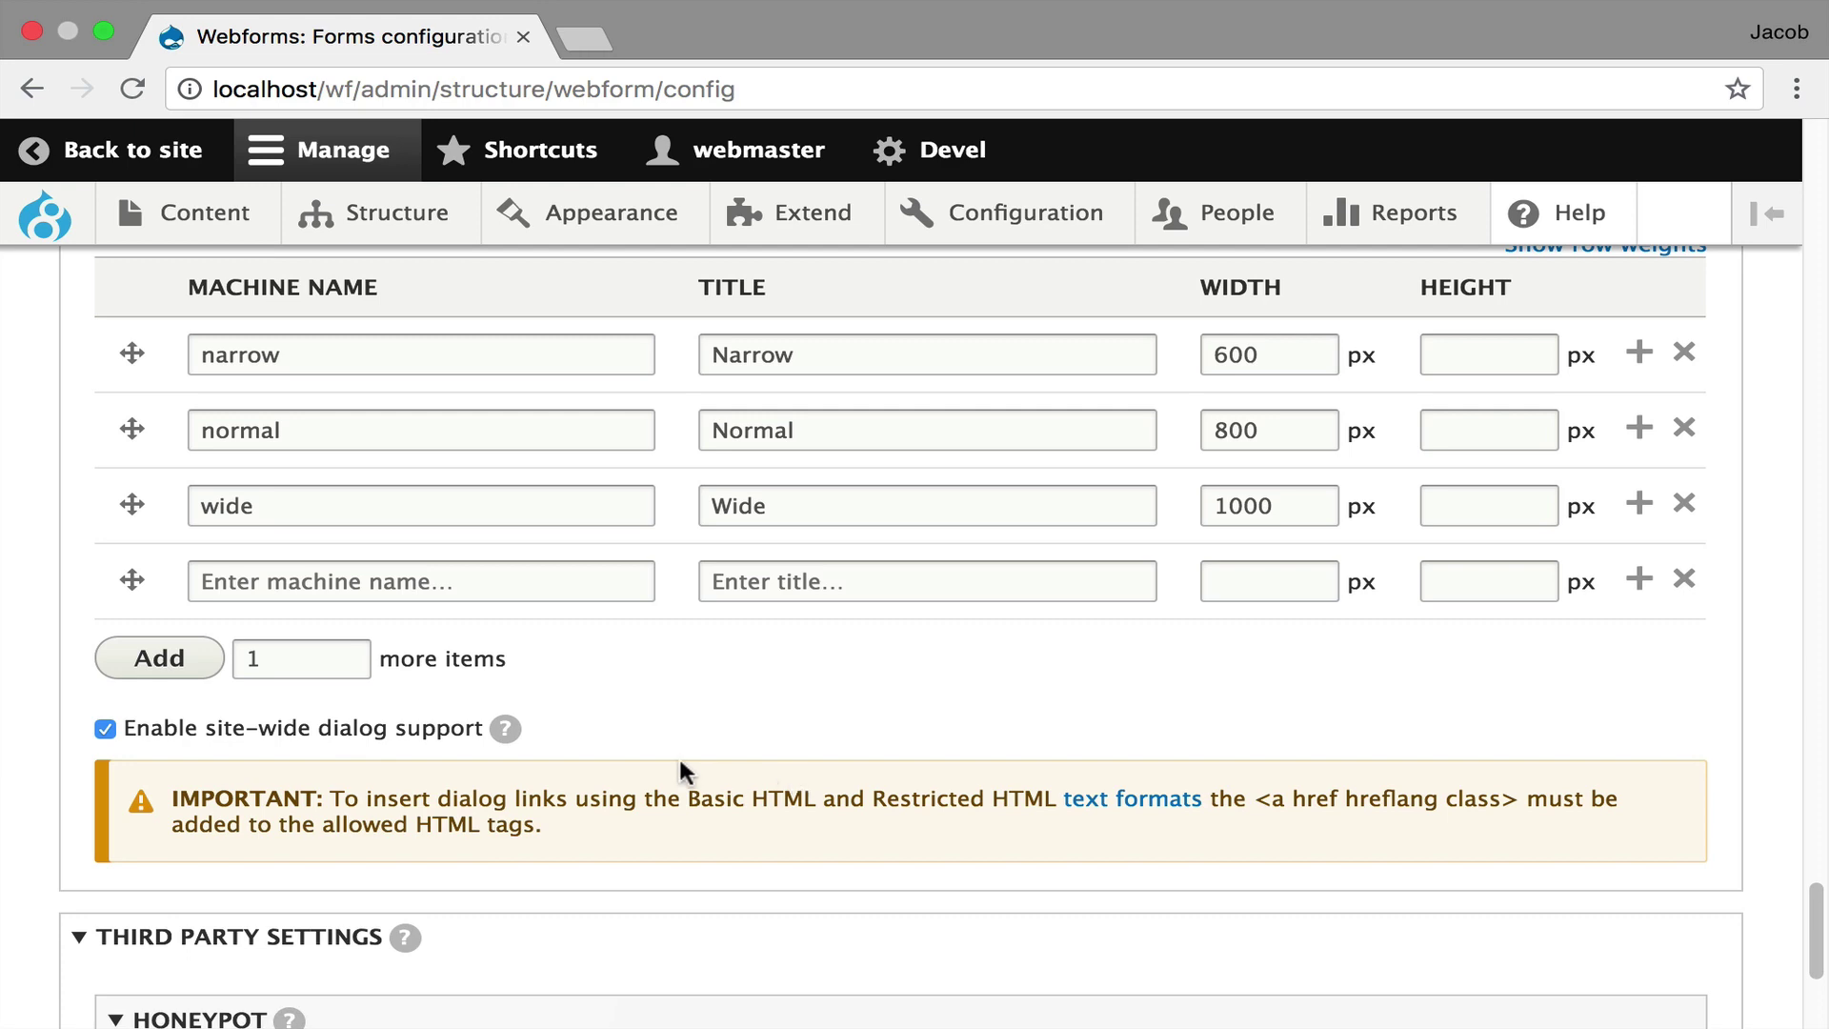
pyautogui.scroll(-5, 657, 762)
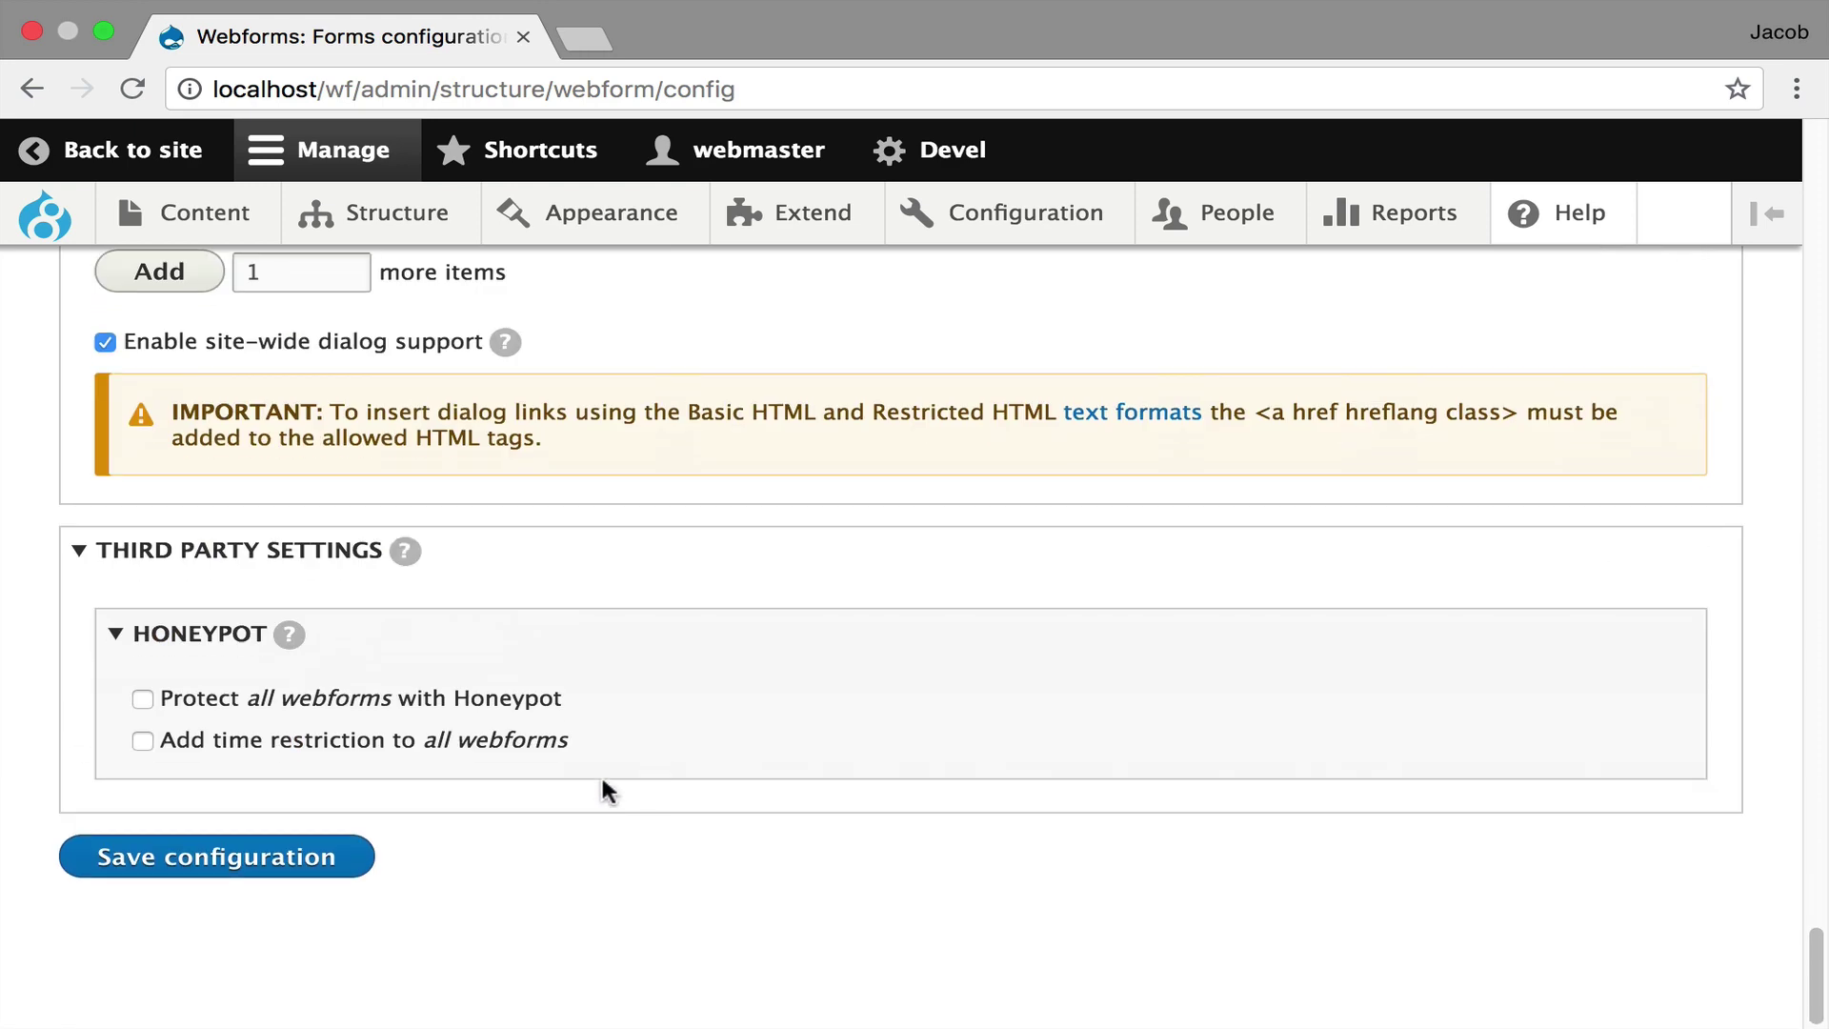
pyautogui.click(335, 860)
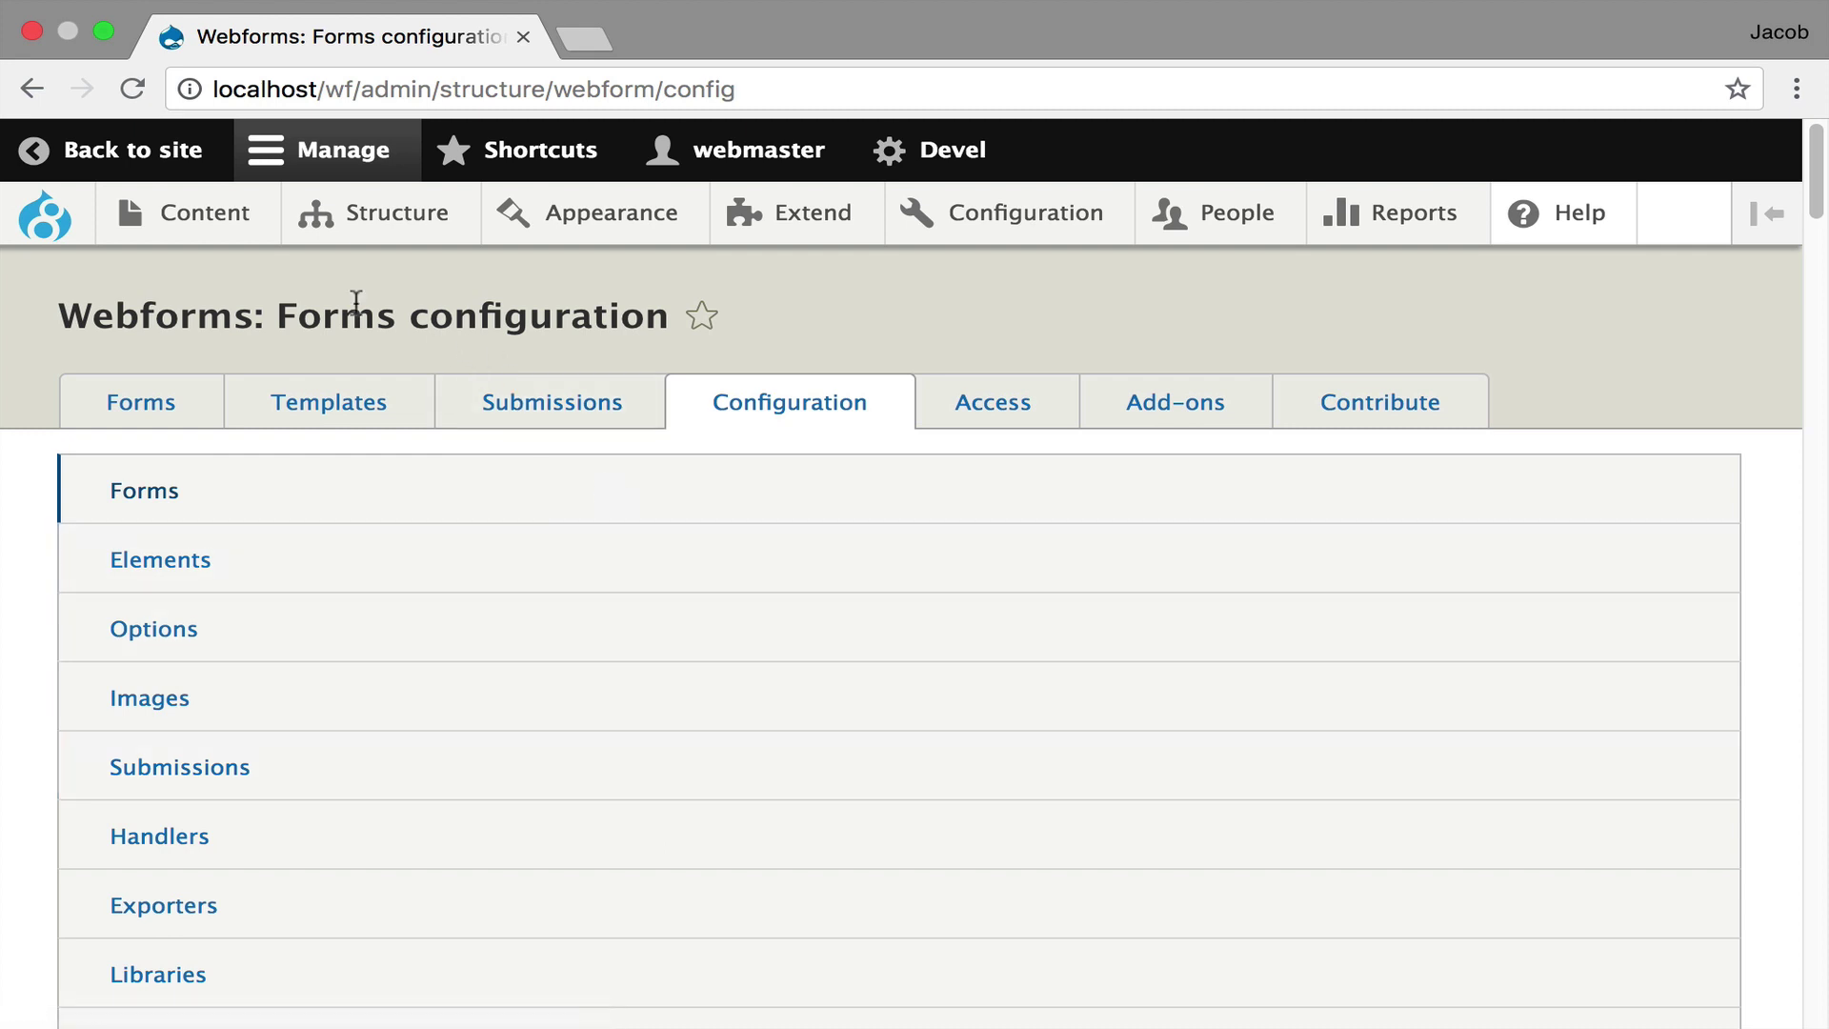
# - Filter the content list to the Demo: Event content type
pyautogui.click(206, 219)
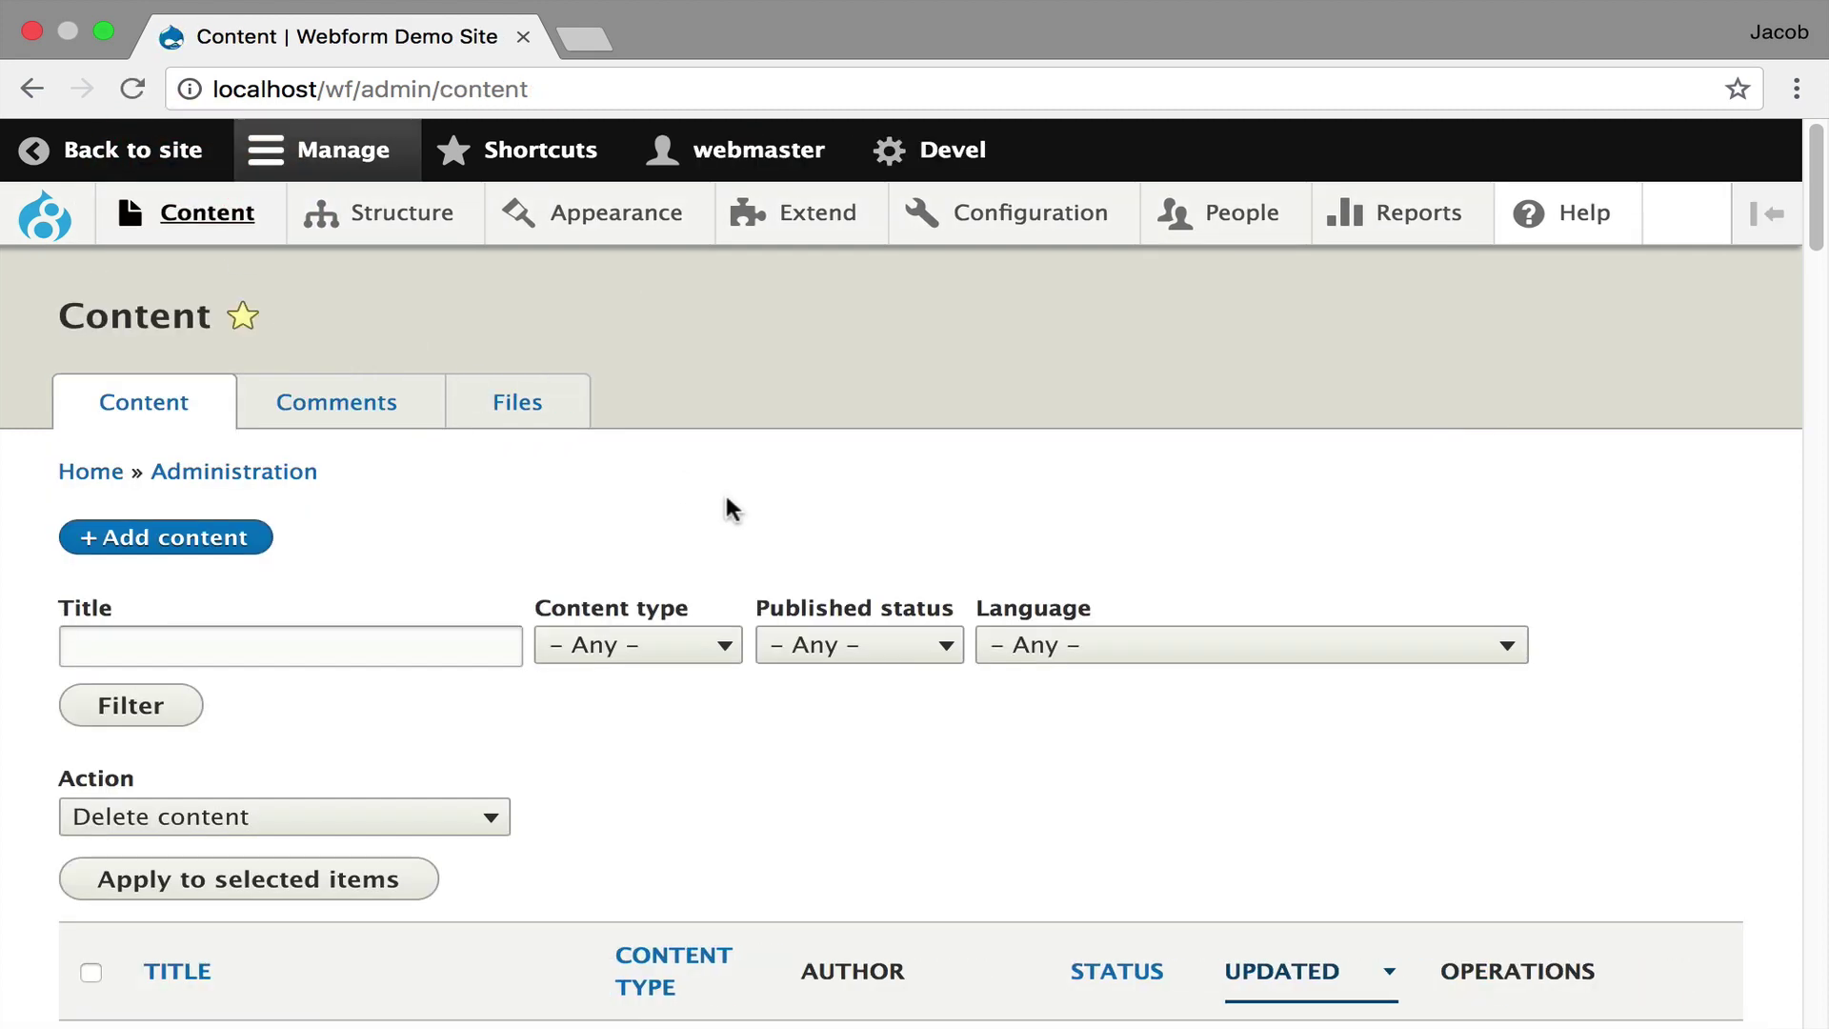
pyautogui.scroll(-3, 731, 510)
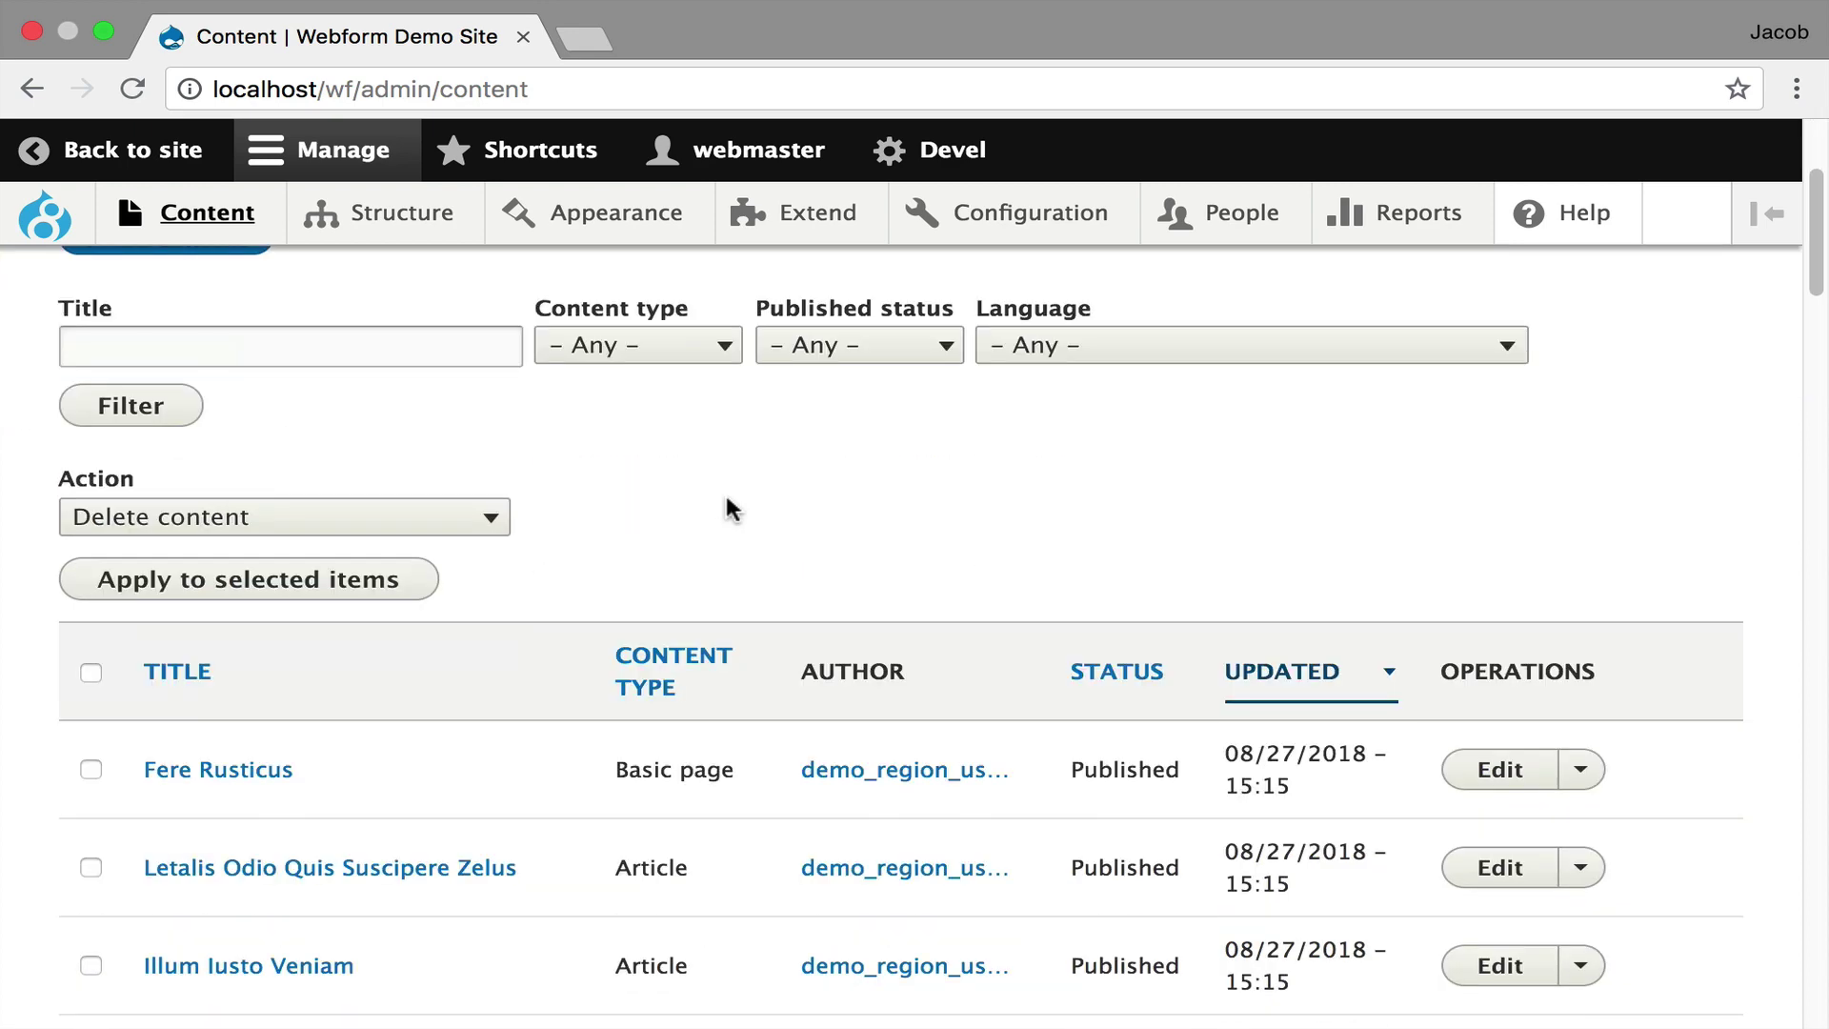
pyautogui.click(733, 355)
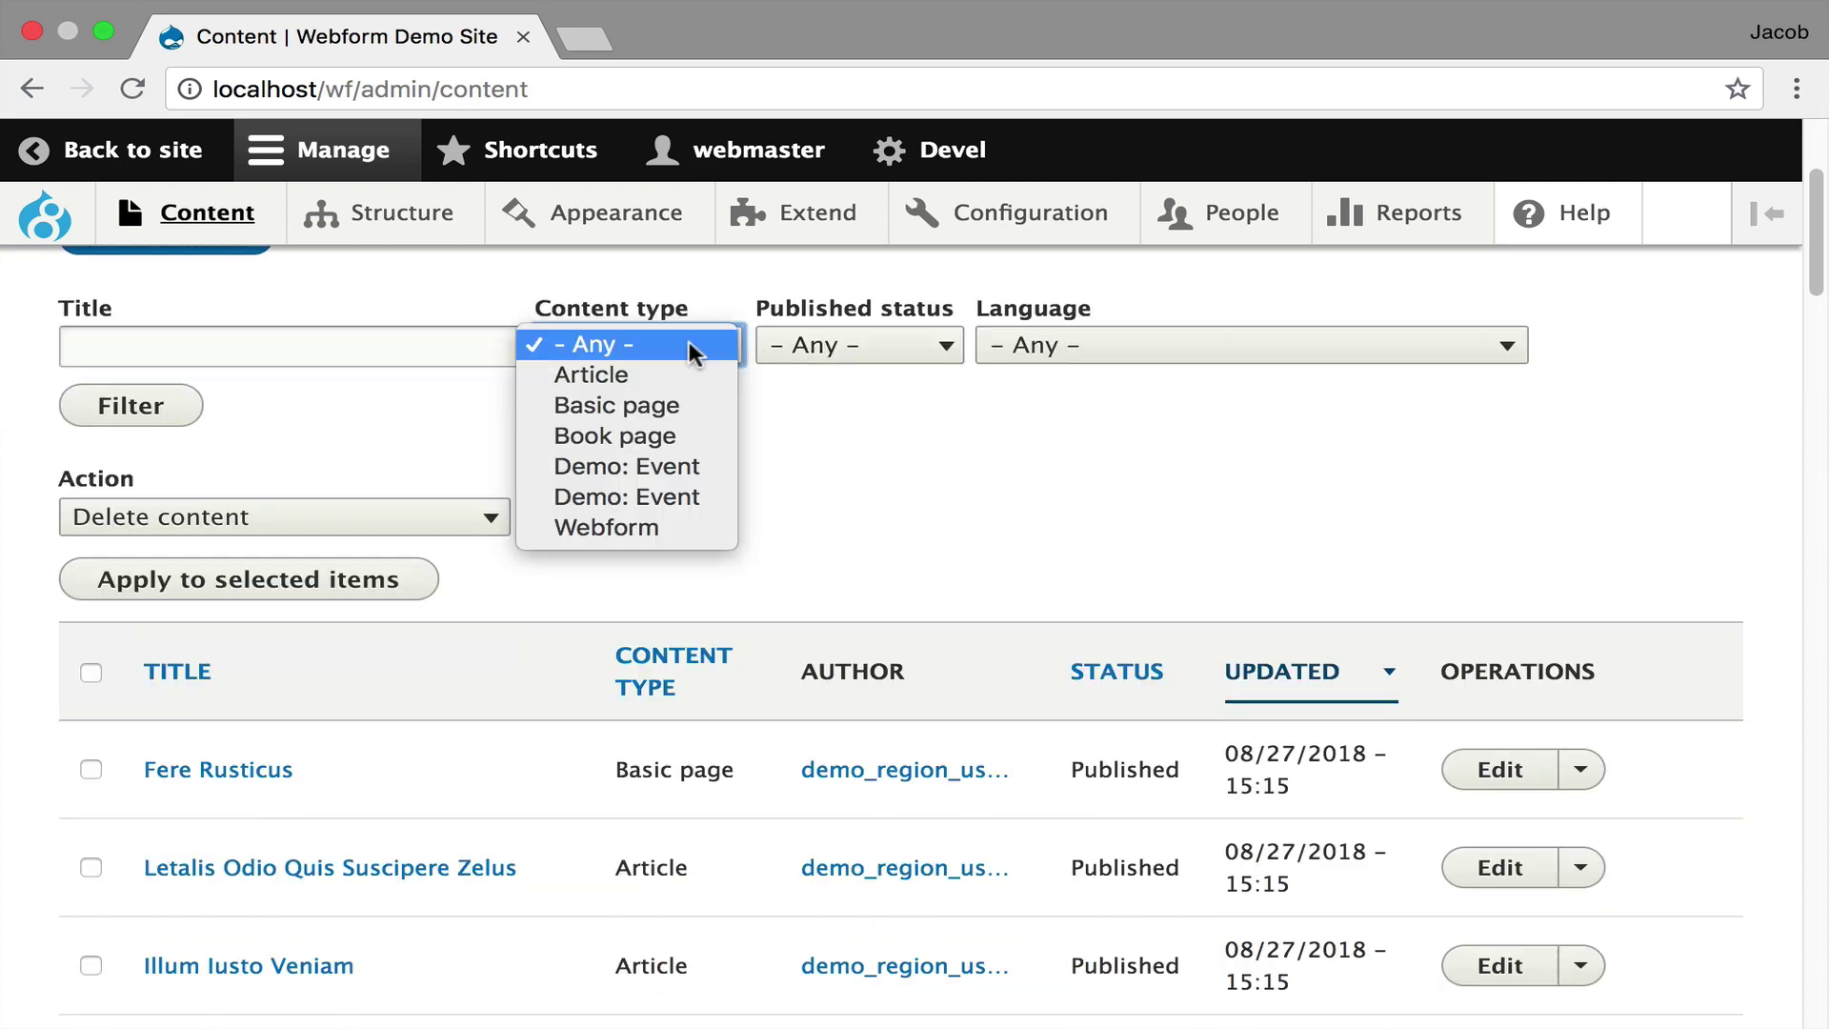
pyautogui.click(664, 466)
pyautogui.click(130, 405)
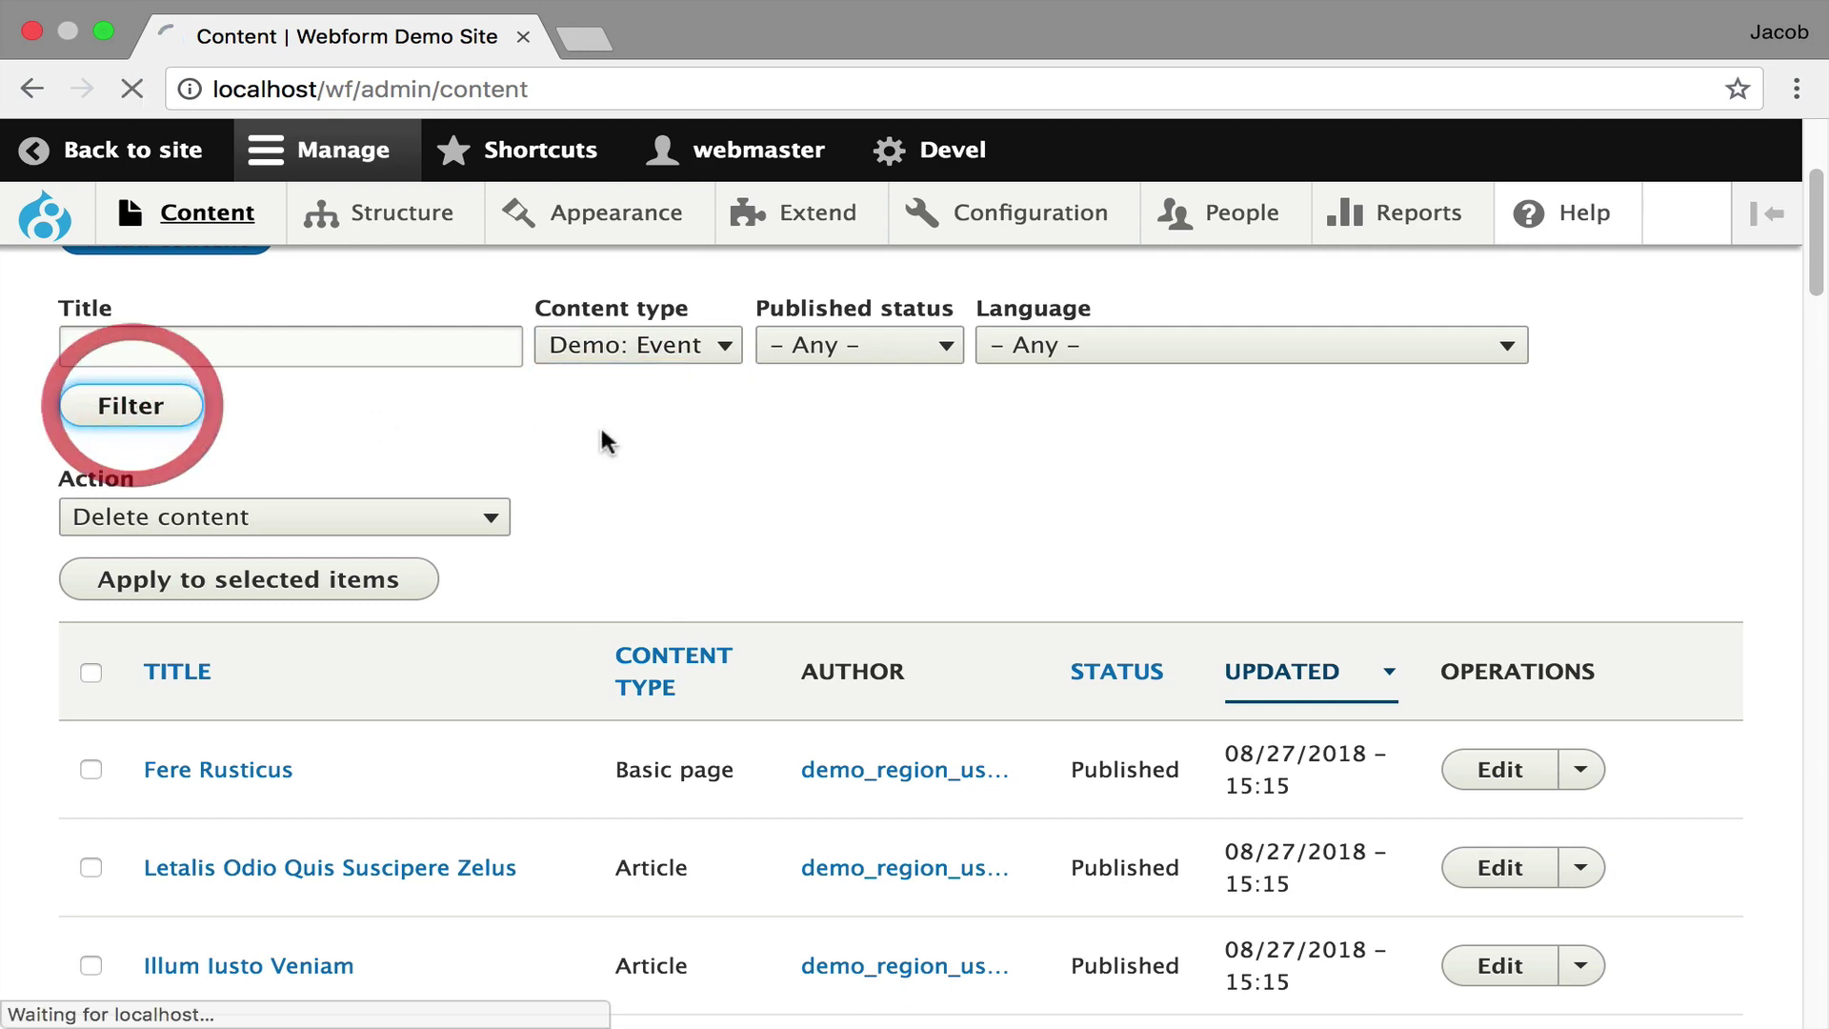
pyautogui.scroll(-5, 598, 423)
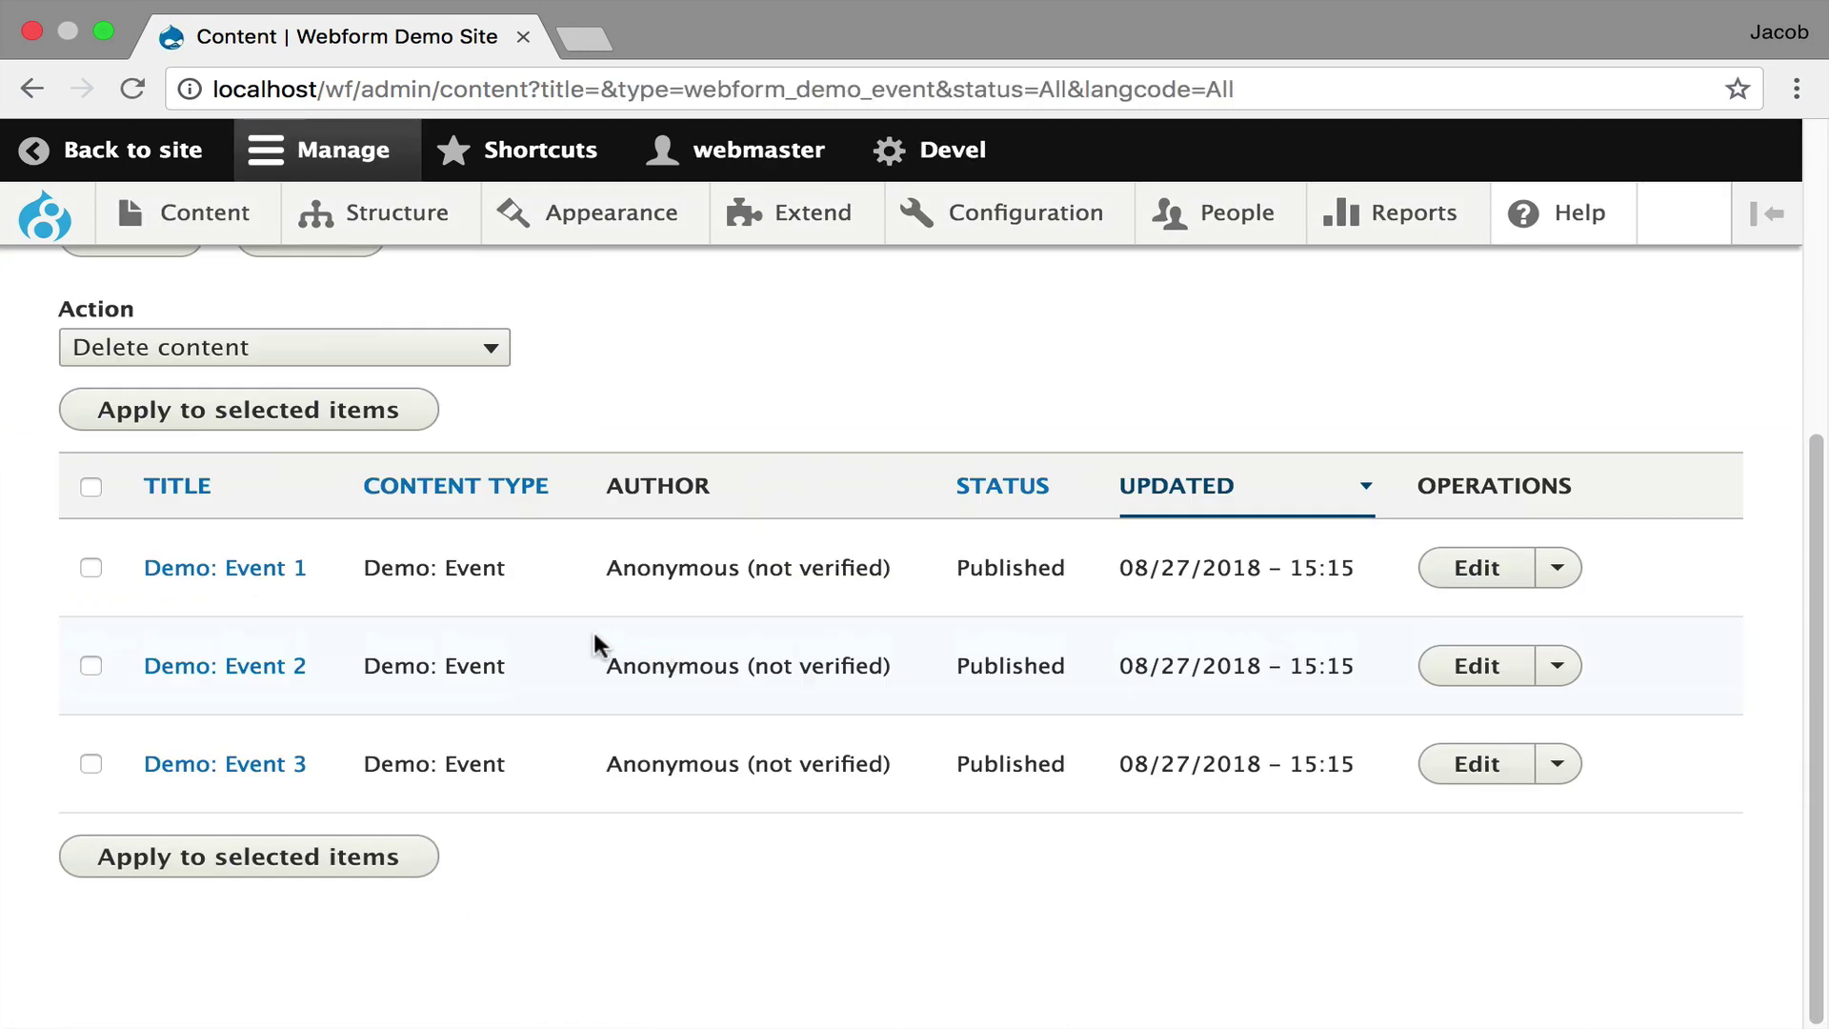
# - Open Demo: Event 1, check that Register shows the form in a dialog, then close it
pyautogui.click(243, 567)
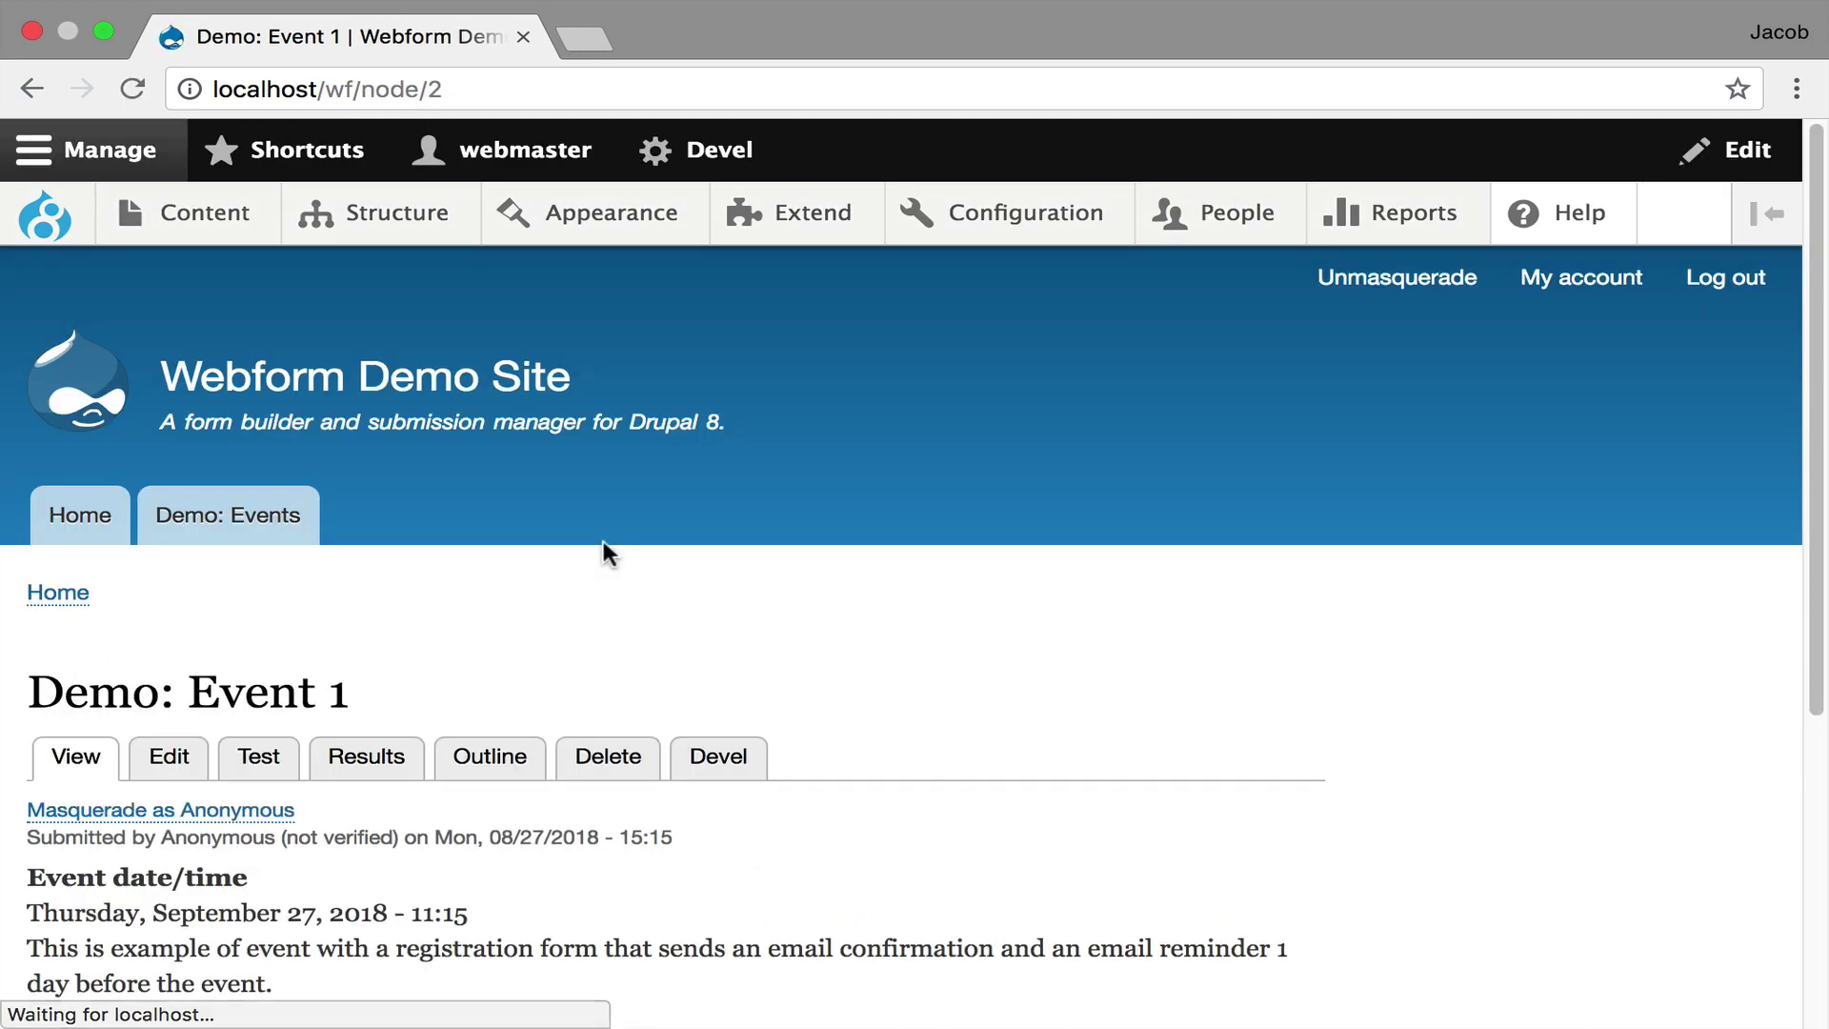
pyautogui.scroll(-5, 603, 542)
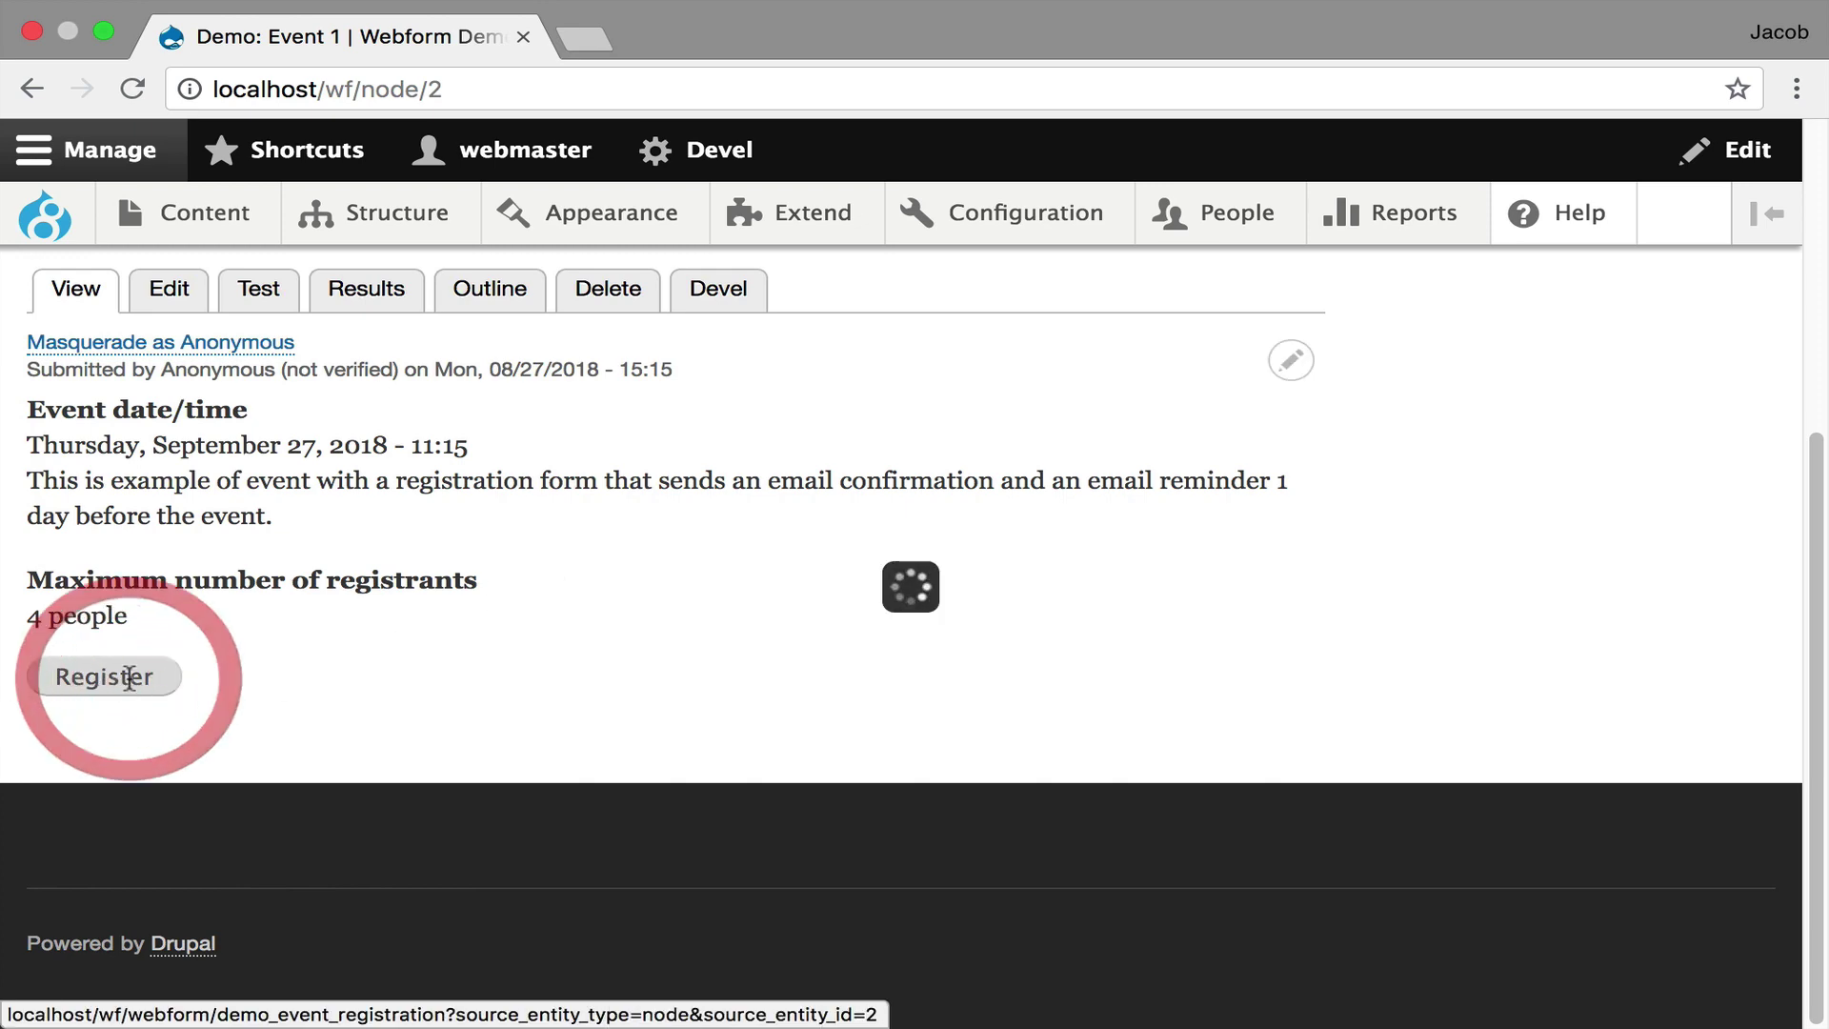
pyautogui.click(132, 688)
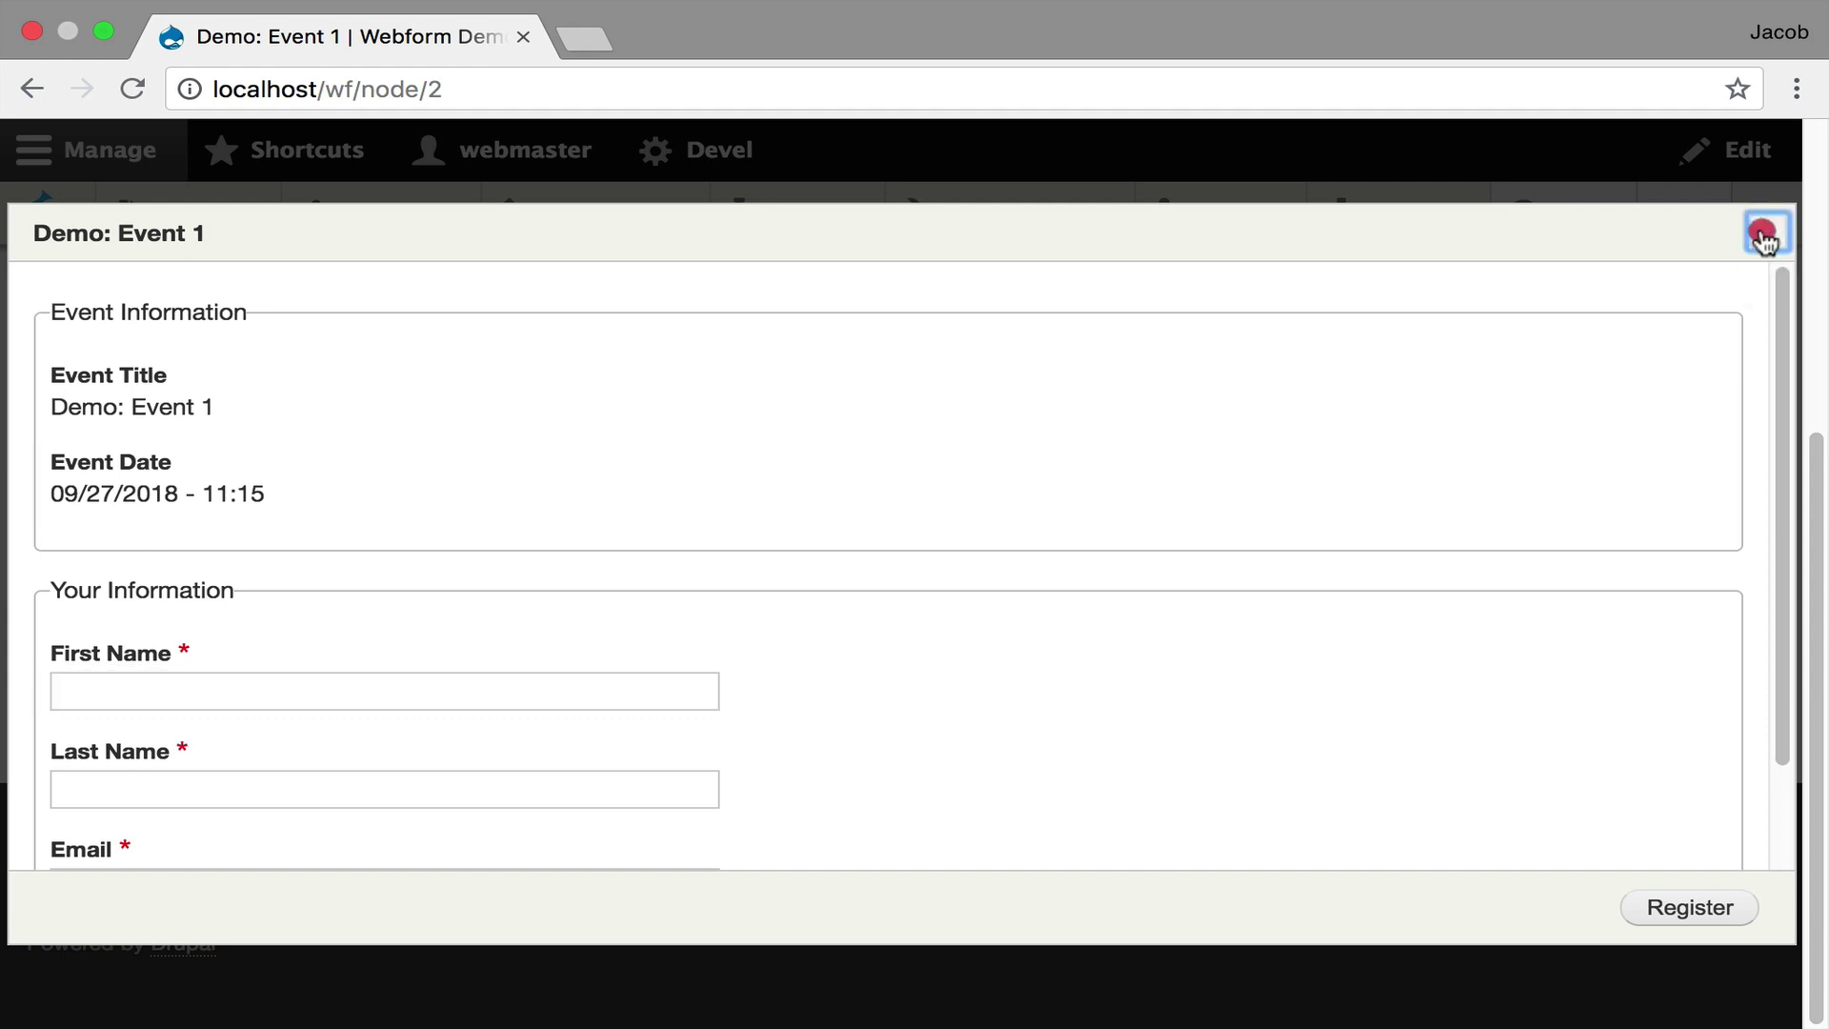
pyautogui.click(1764, 240)
# - Open the Demo: Event content type's Manage display settings in a new tab
pyautogui.moveTo(425, 225)
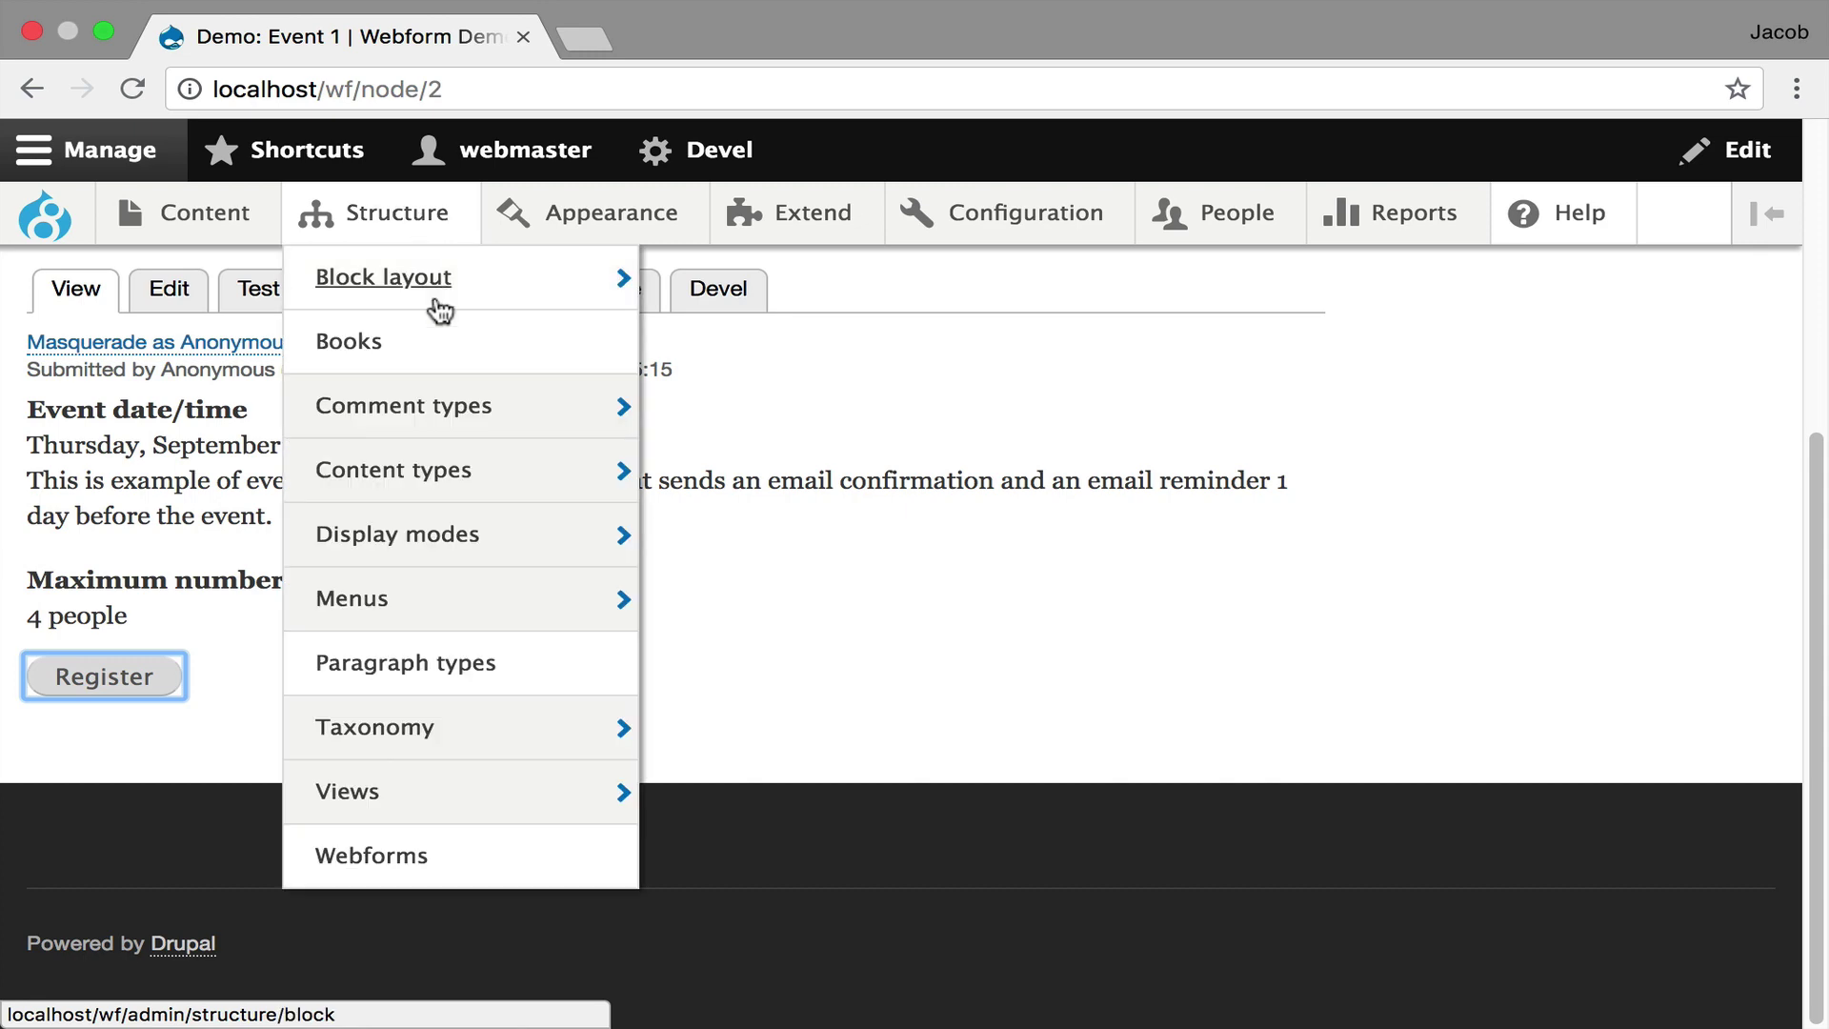
pyautogui.moveTo(534, 476)
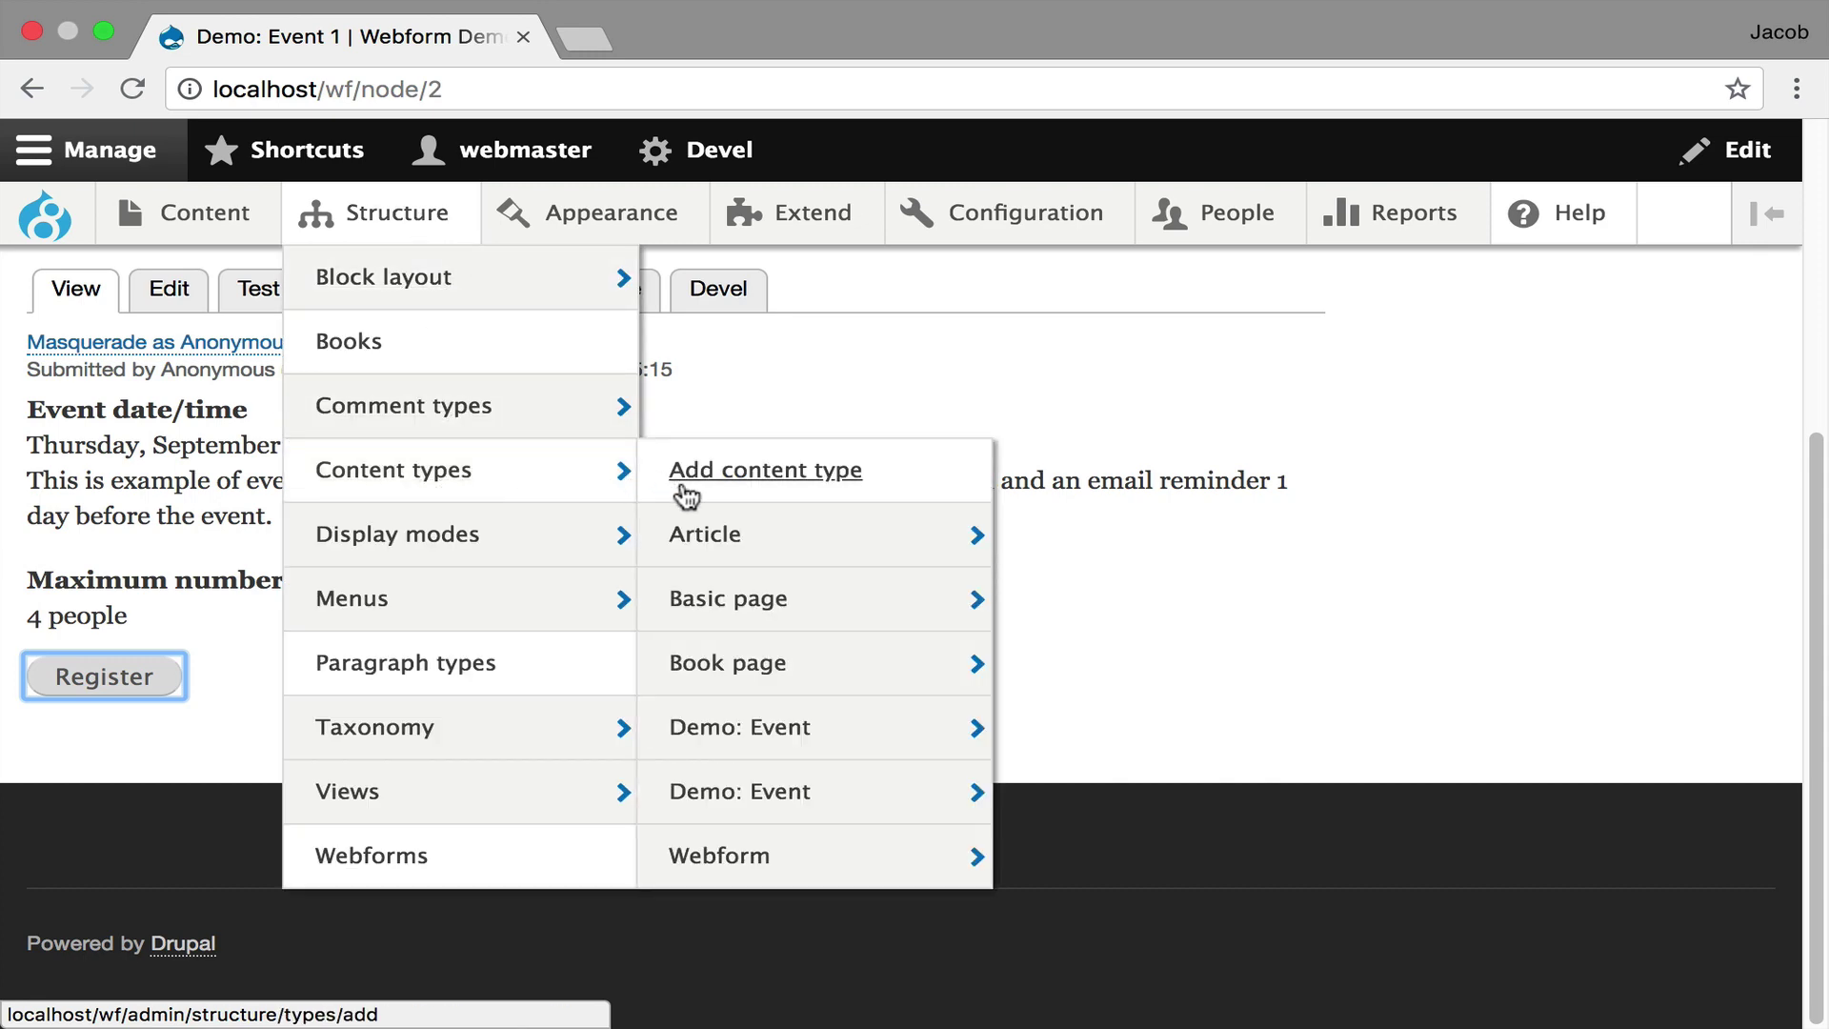
pyautogui.keyDown('super'); pyautogui.click(777, 719); pyautogui.keyUp('super')
pyautogui.click(760, 36)
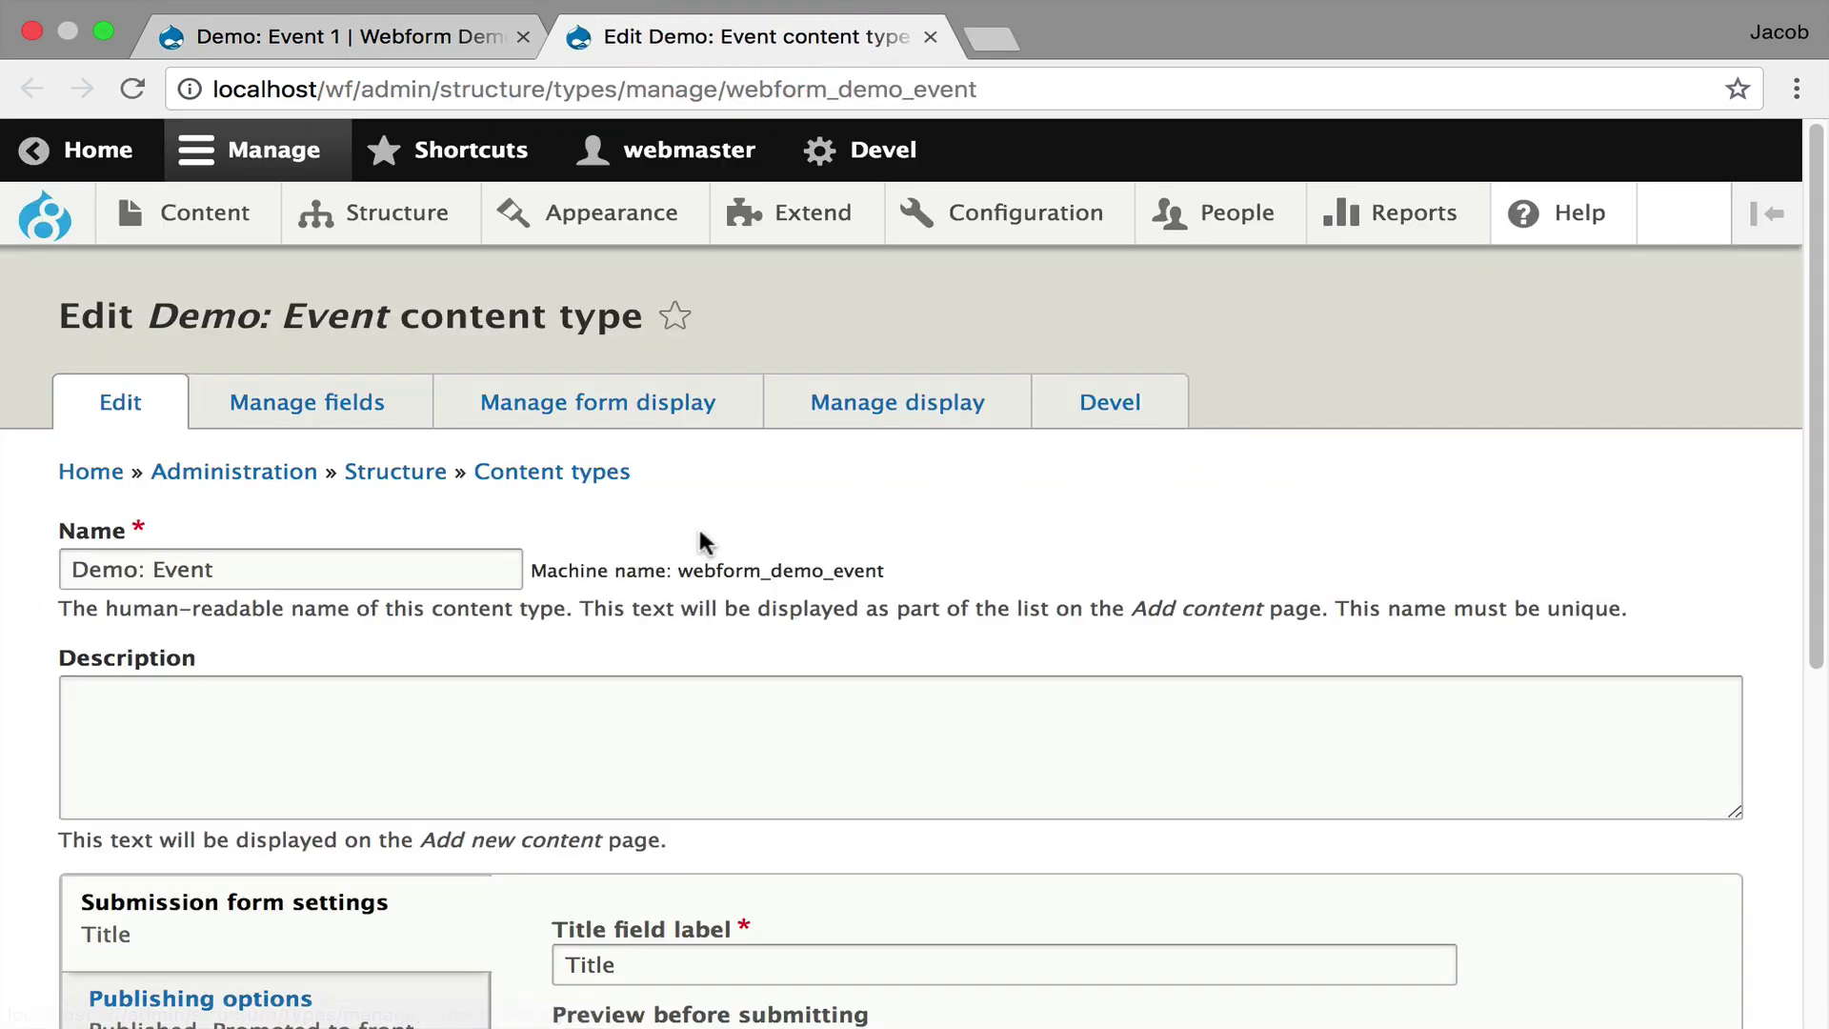
pyautogui.click(859, 399)
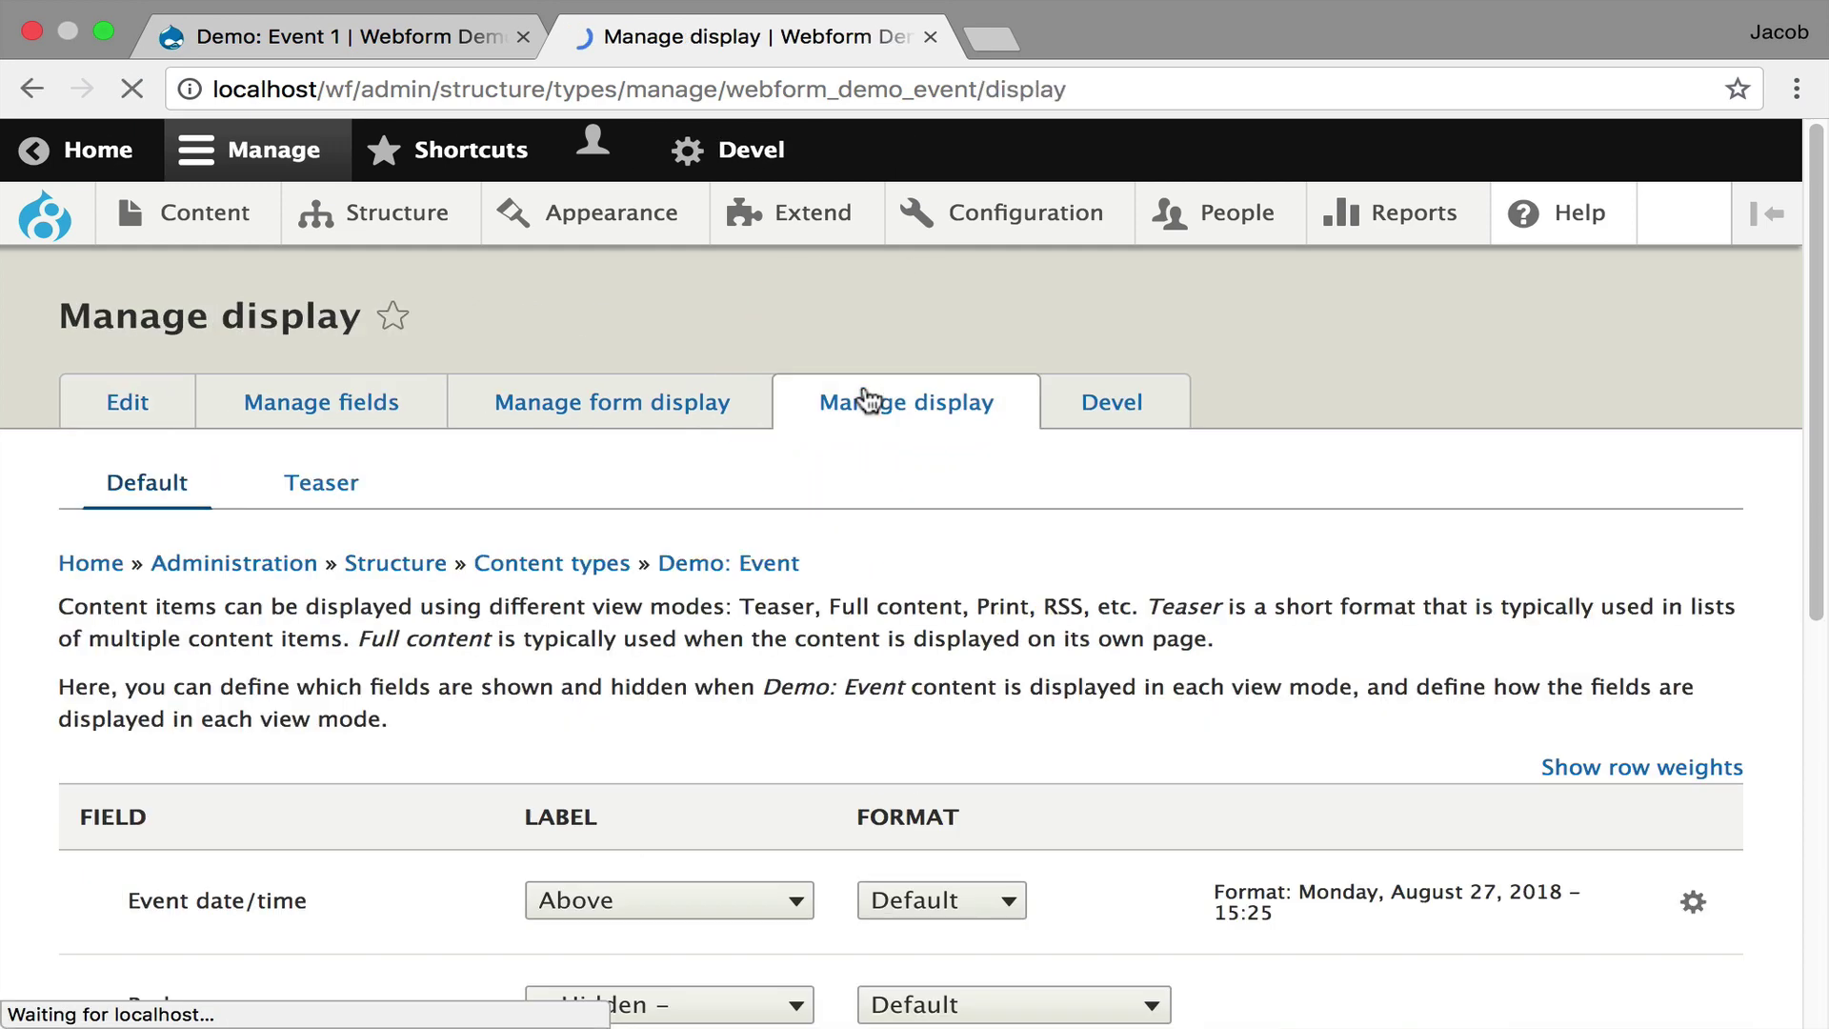
pyautogui.scroll(-3, 713, 571)
pyautogui.scroll(-2, 714, 588)
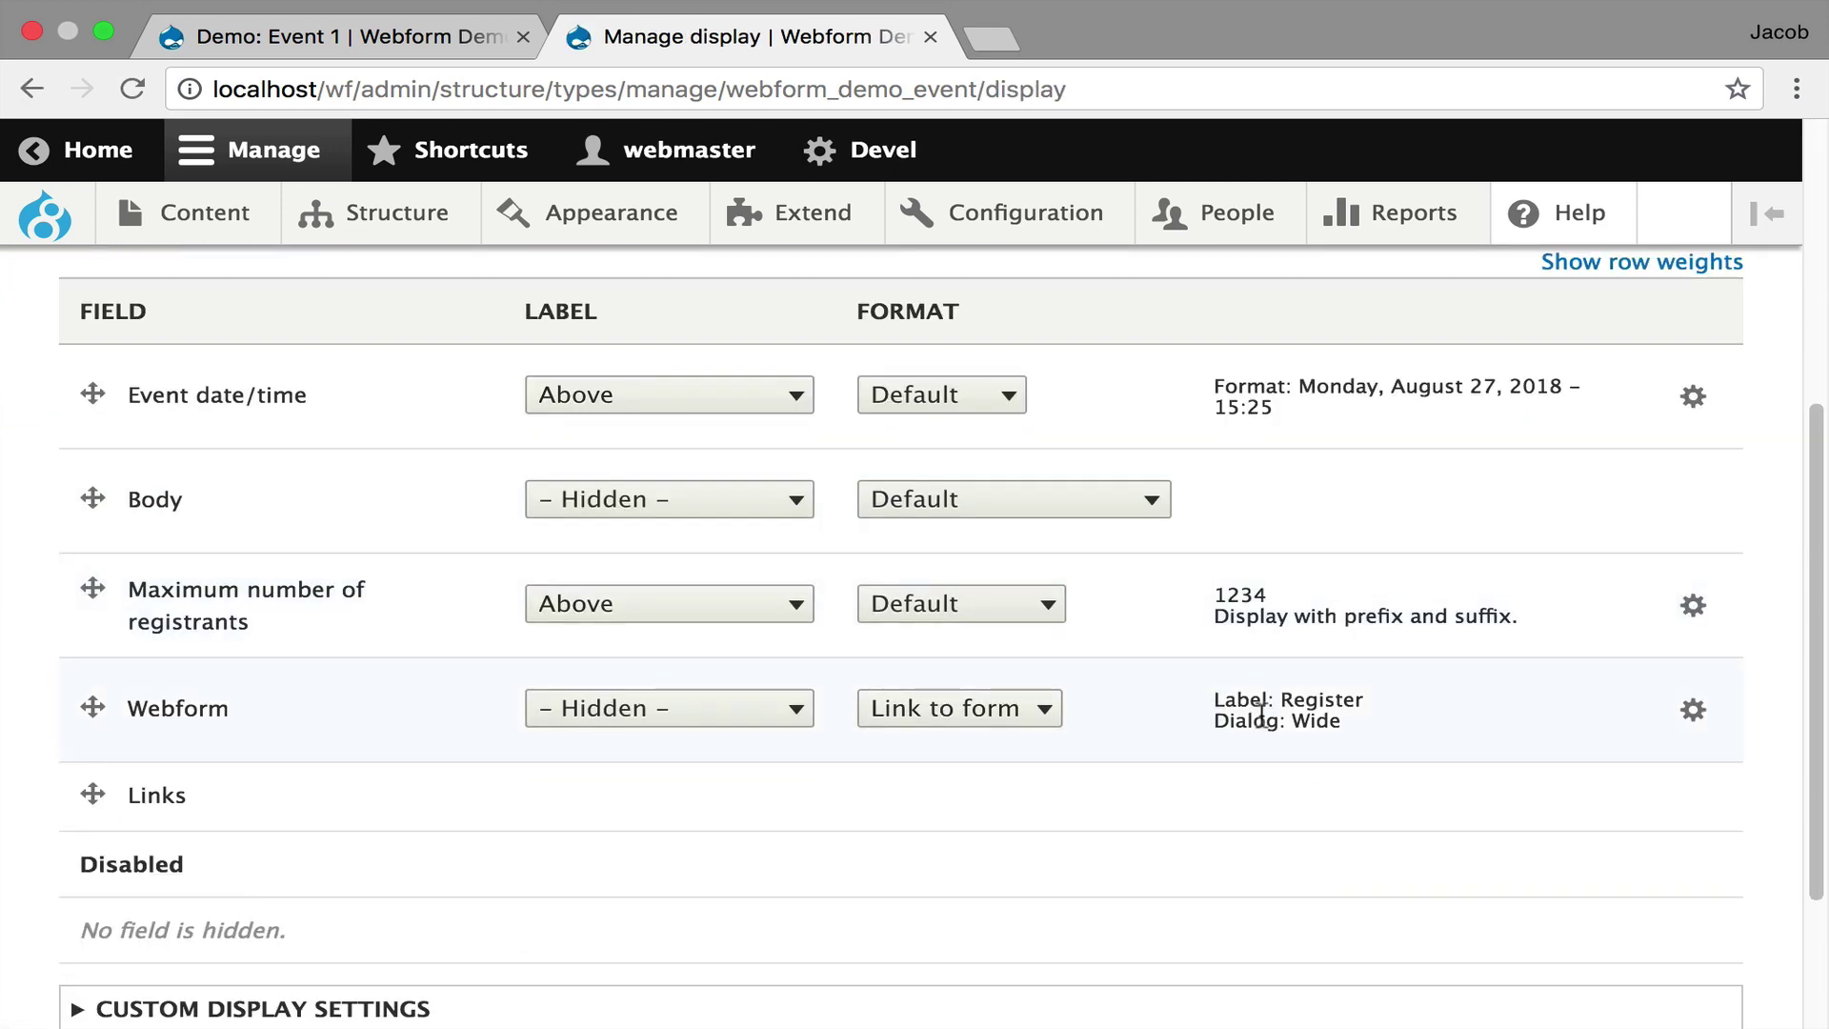
# - Make the Webform field a Register link opening in a Narrow dialog, and save the display
pyautogui.click(1693, 710)
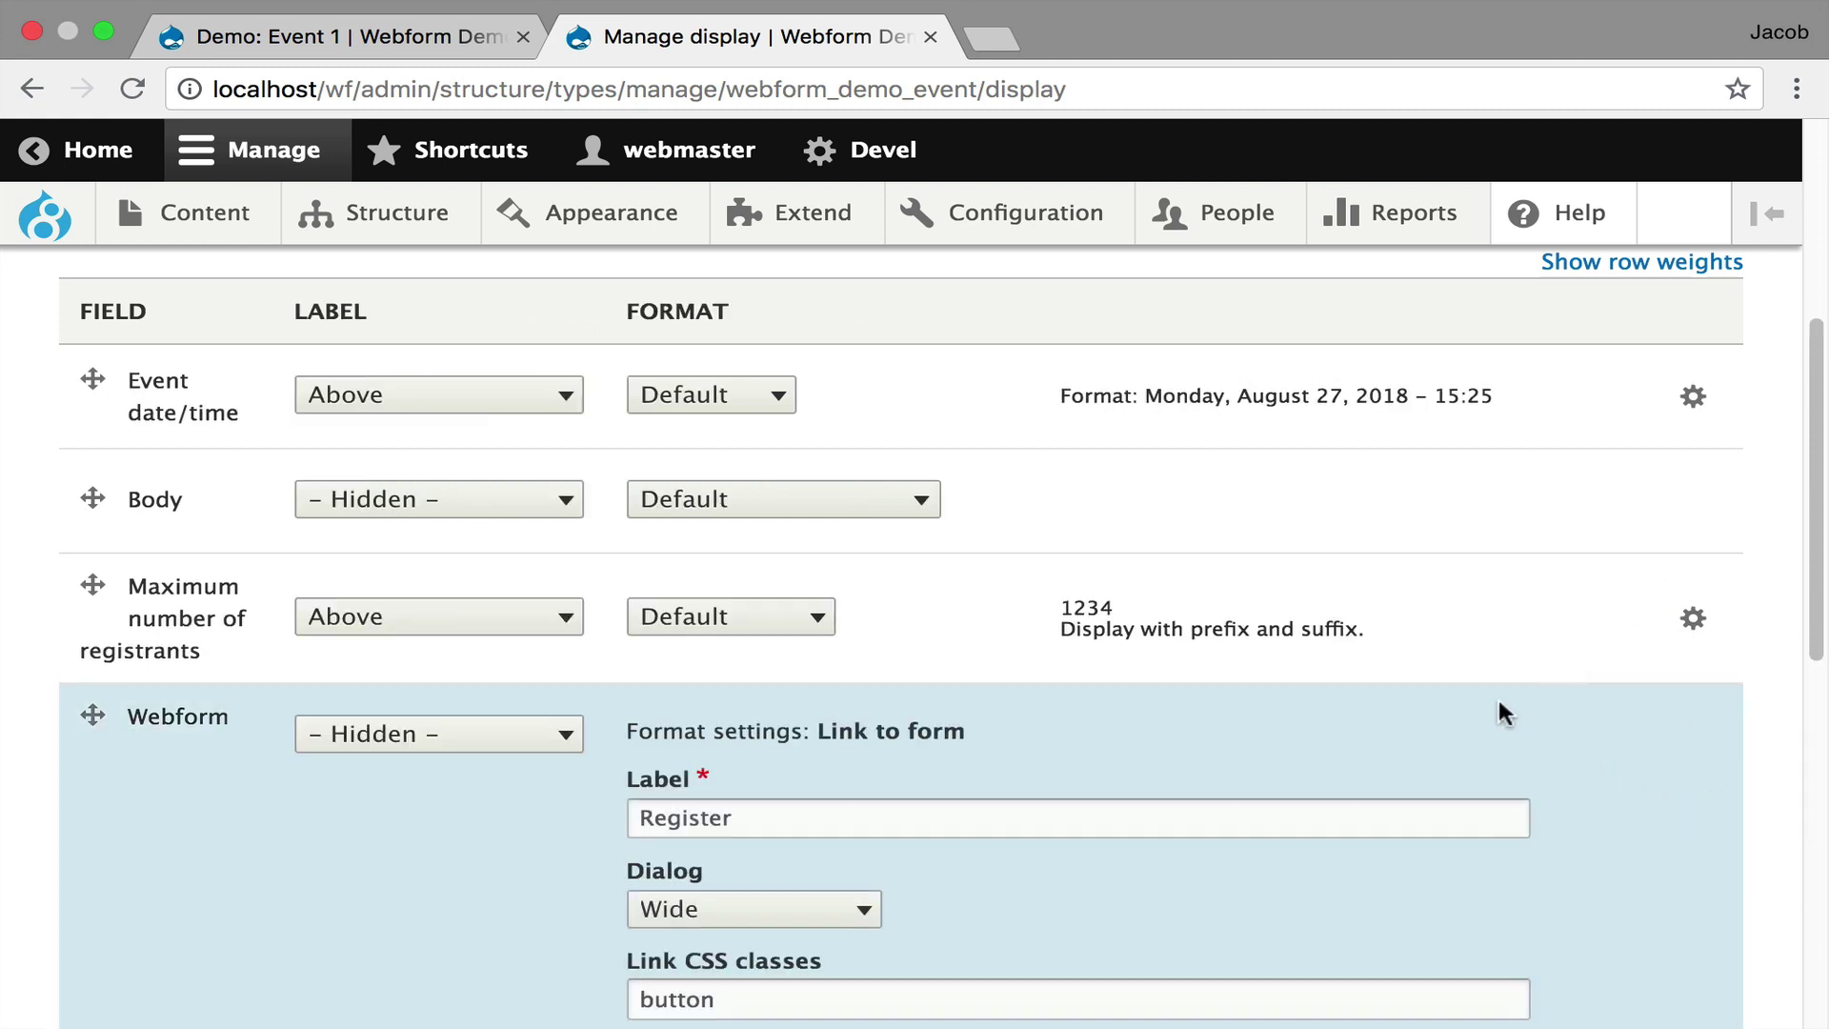
pyautogui.scroll(-1, 1048, 705)
pyautogui.click(816, 801)
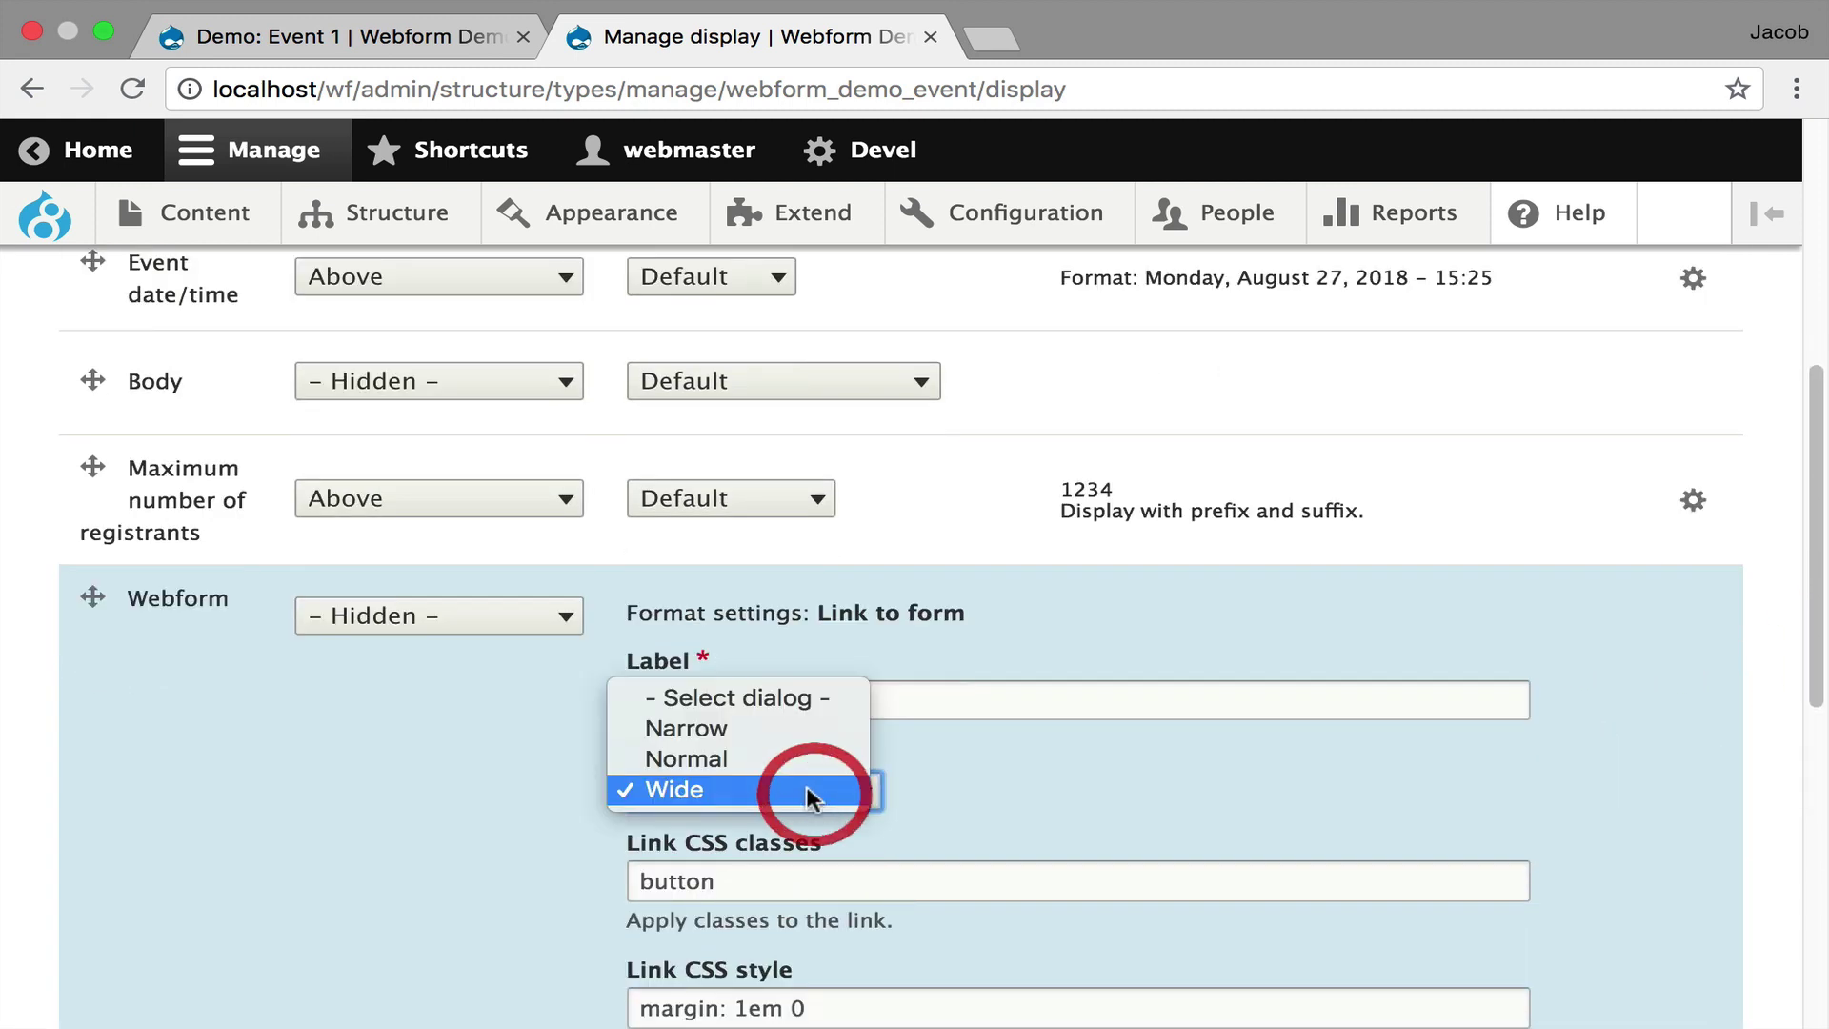
pyautogui.click(800, 736)
pyautogui.scroll(-3, 591, 714)
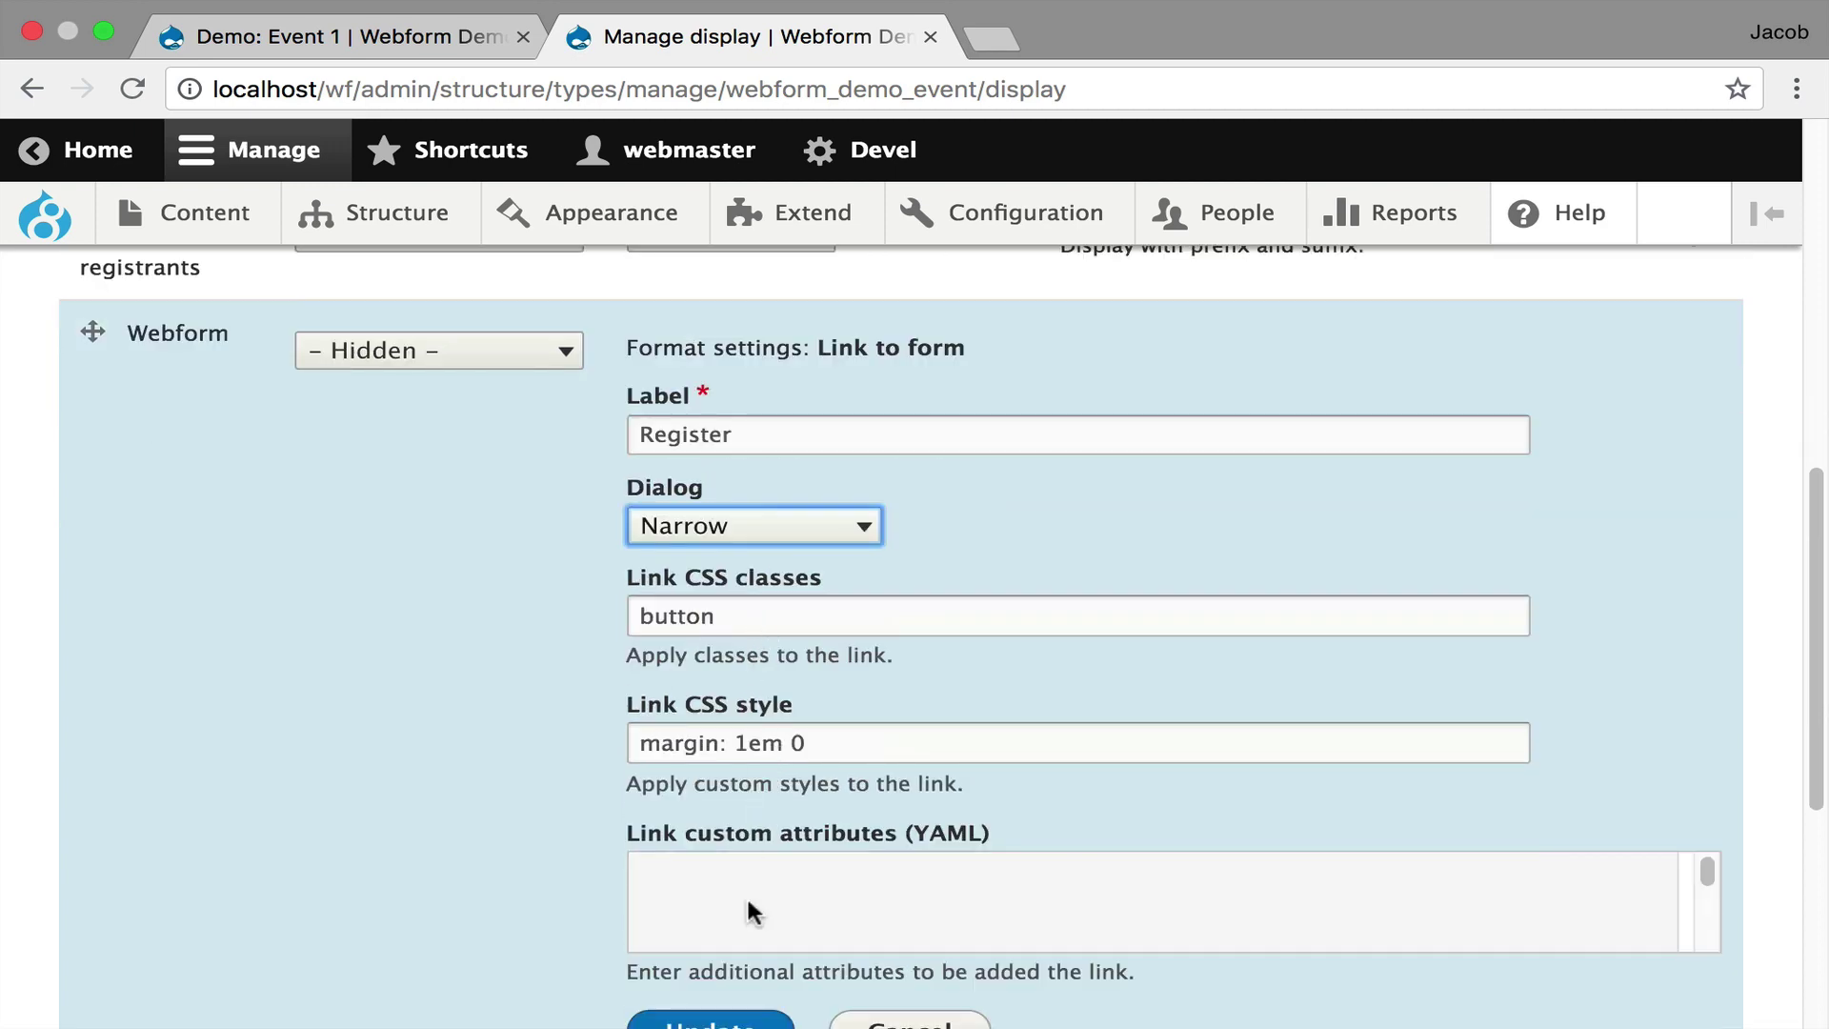
pyautogui.scroll(-3, 748, 910)
pyautogui.click(734, 752)
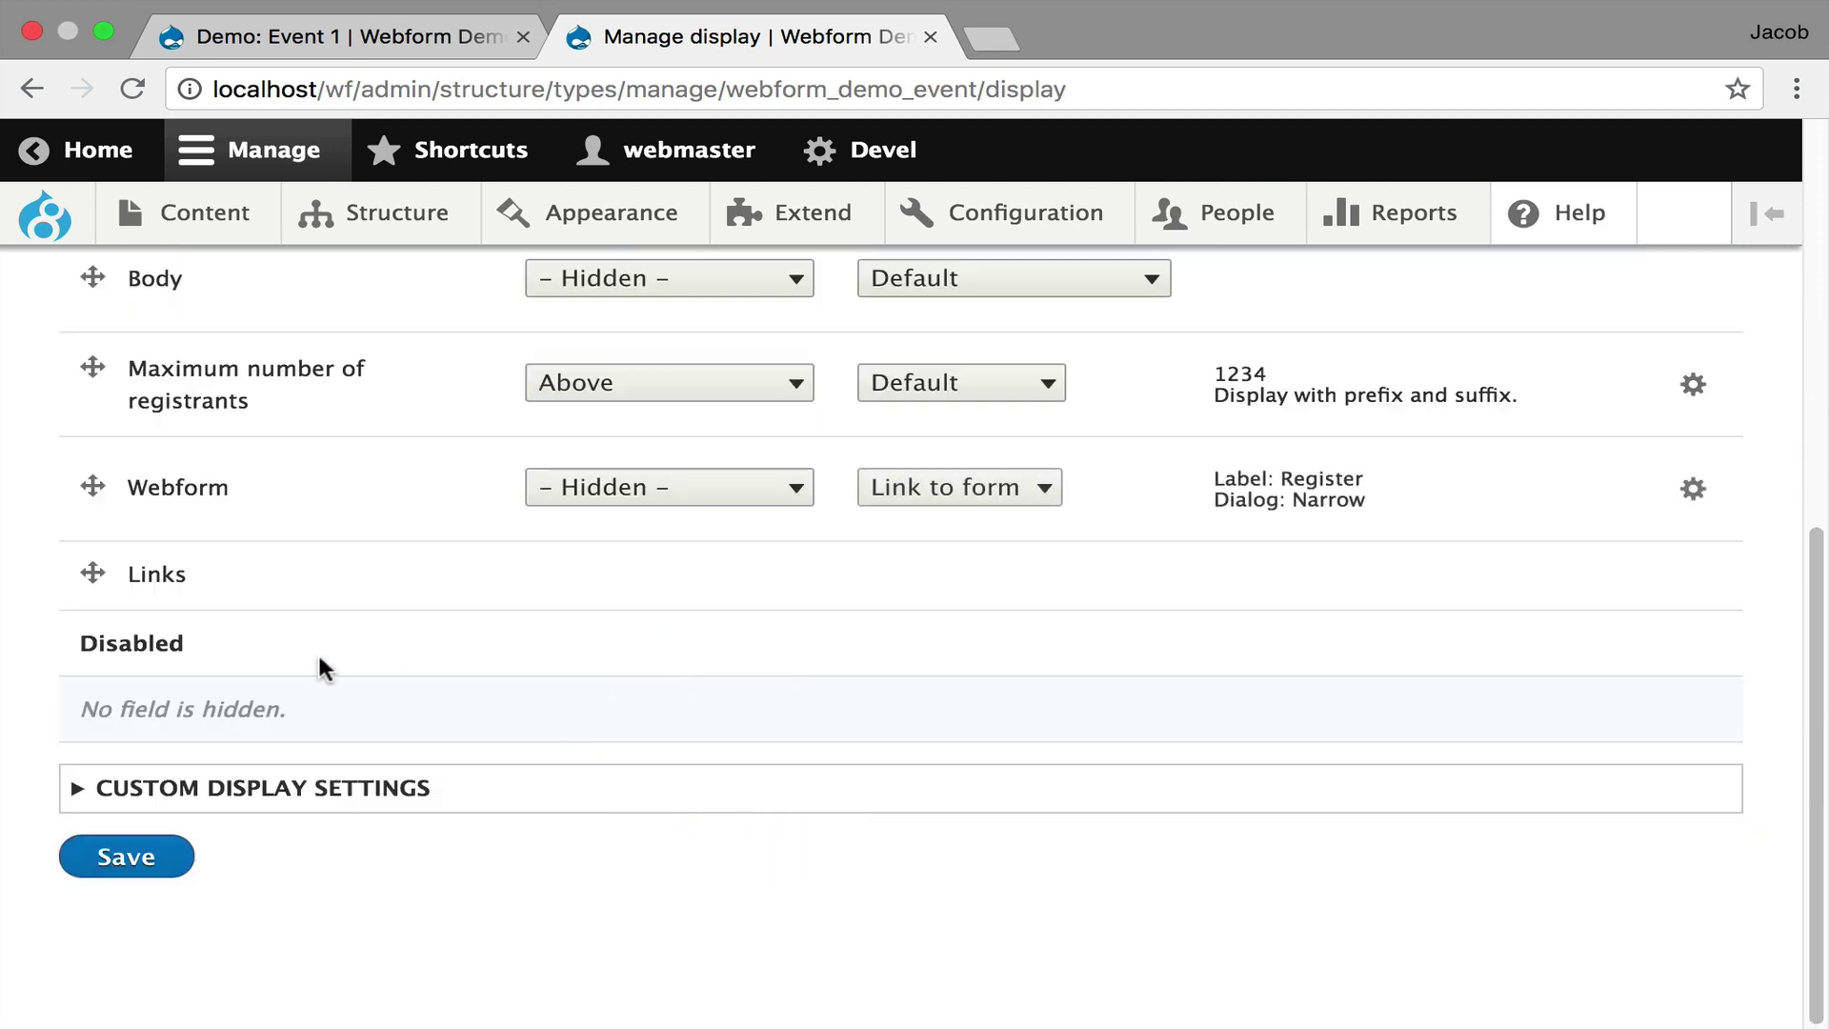
pyautogui.click(157, 857)
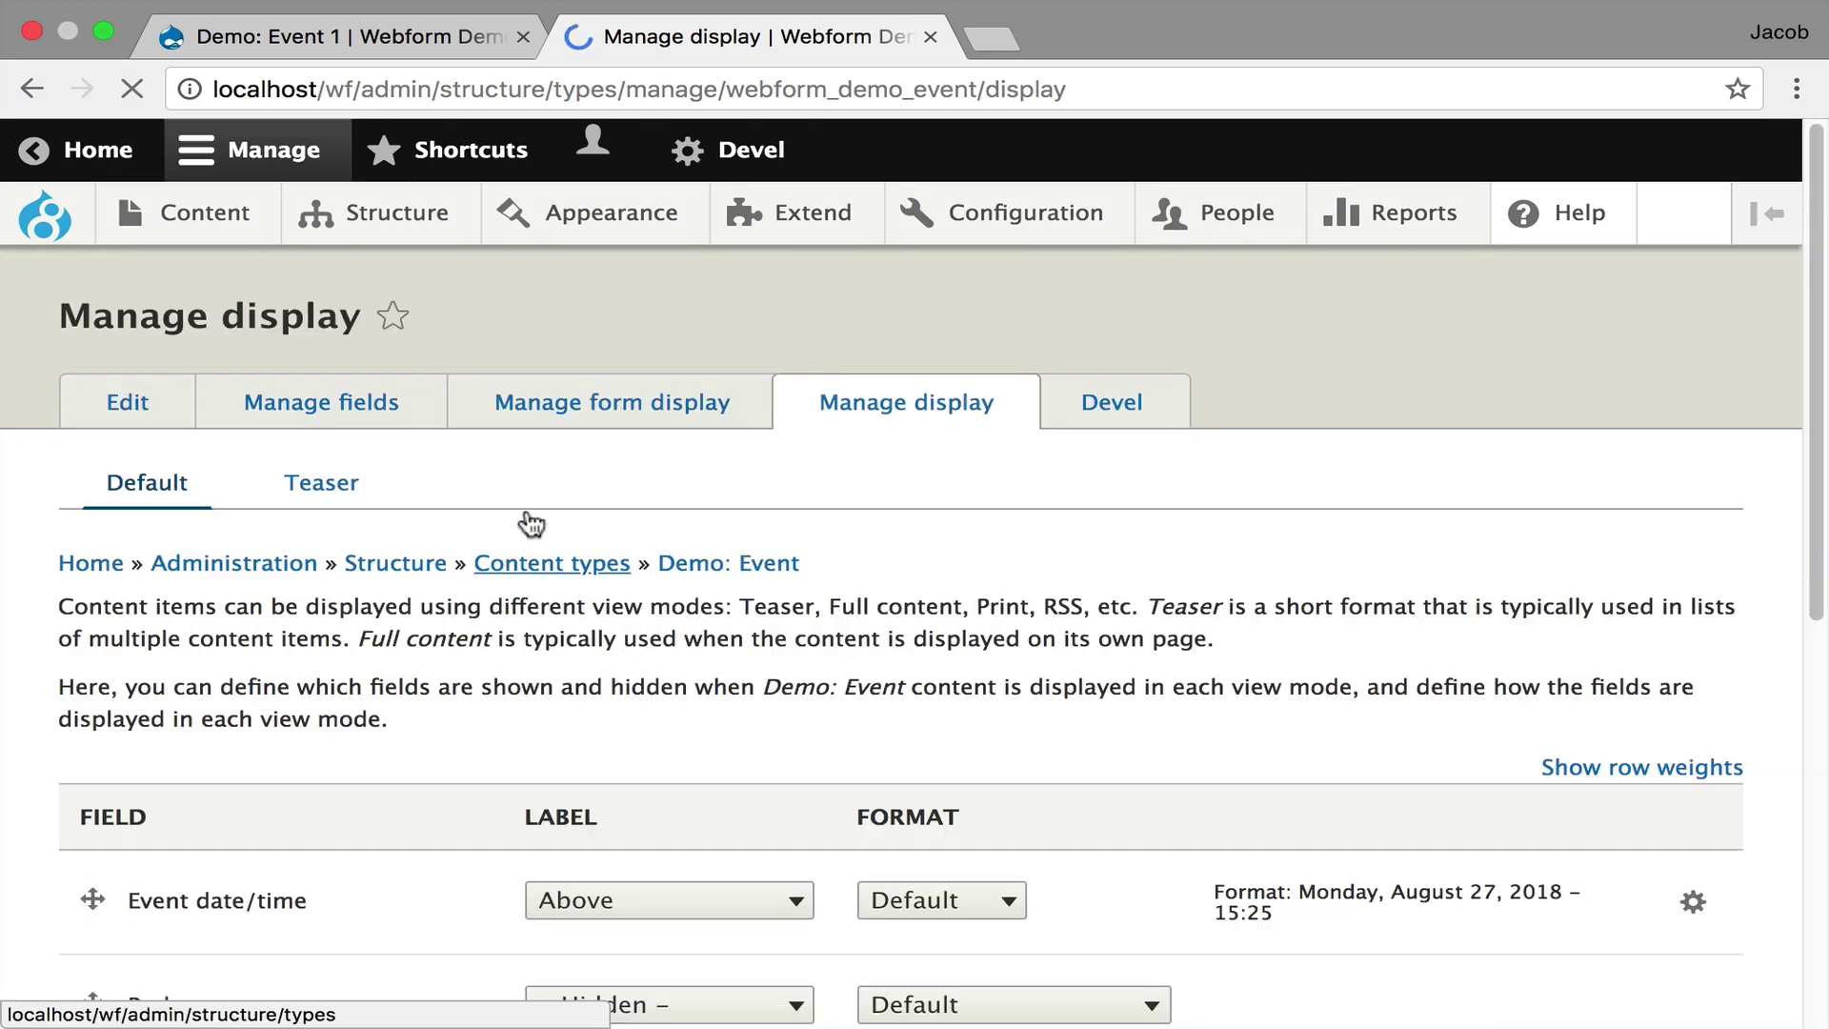
# - Reload Demo: Event 1 and test the Register narrow dialog, then close it
pyautogui.click(427, 34)
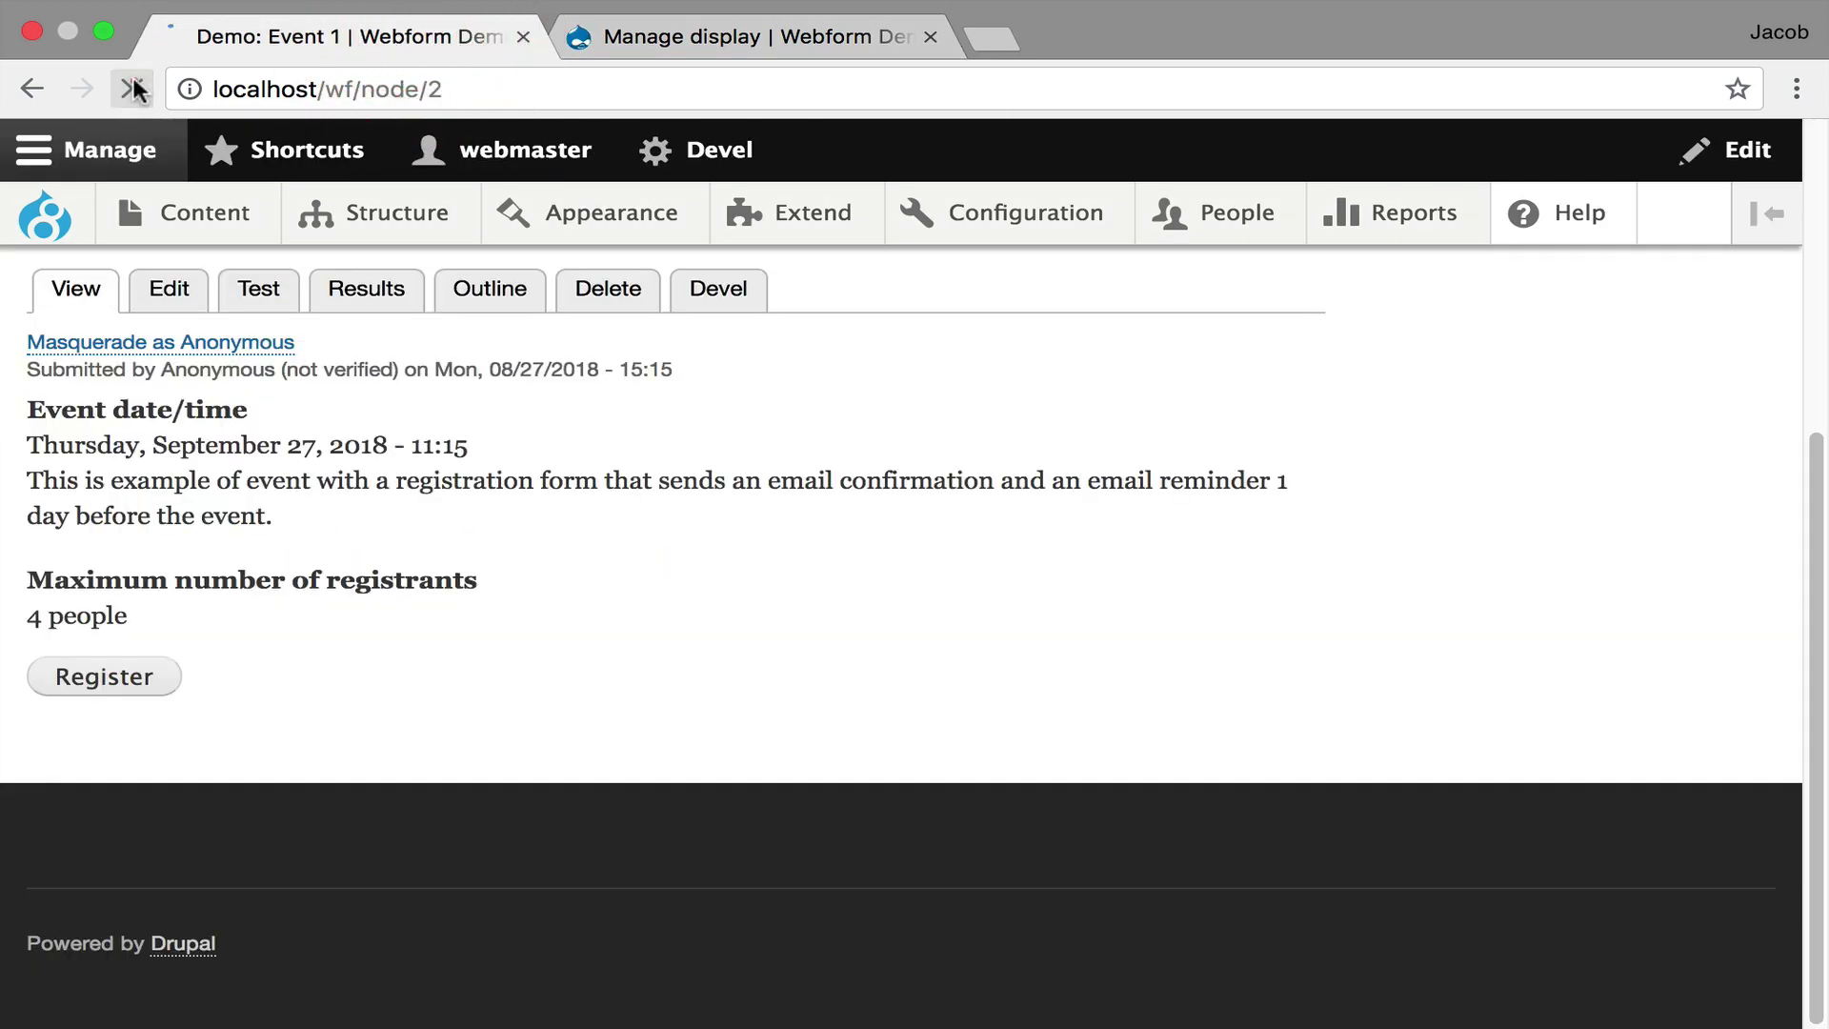
pyautogui.click(133, 89)
pyautogui.click(152, 684)
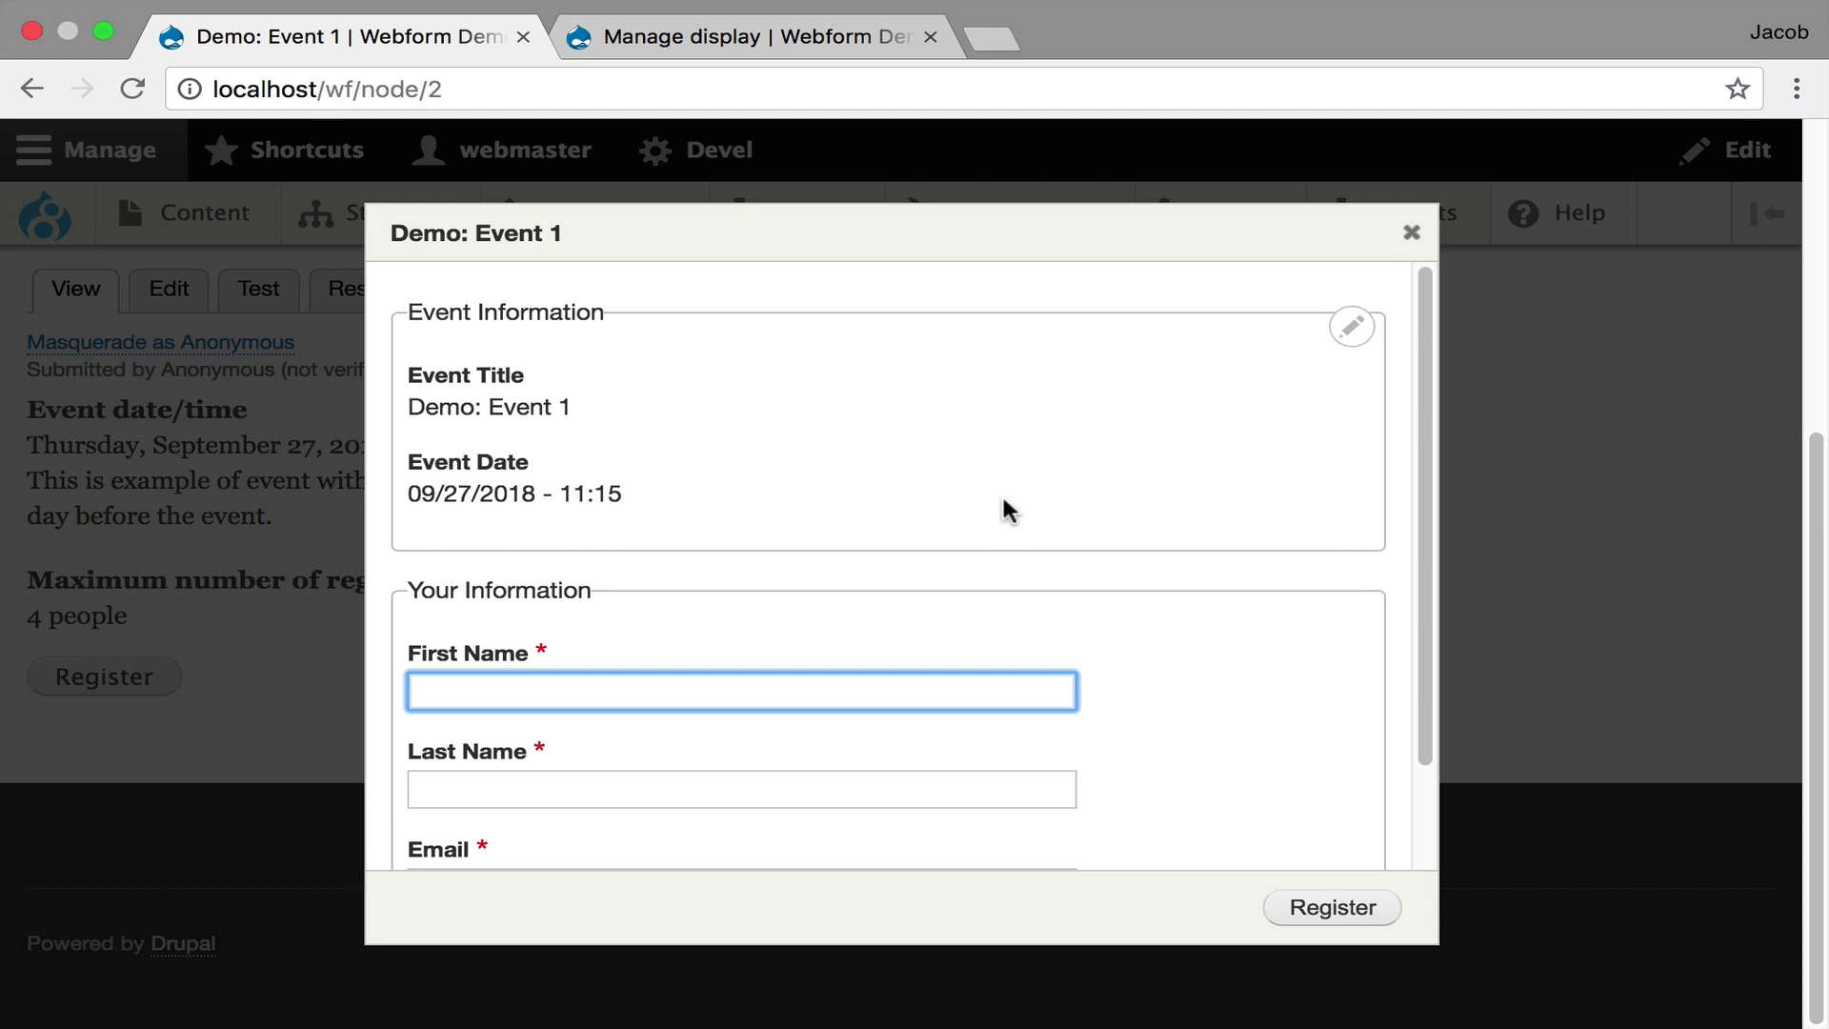
pyautogui.scroll(-1, 1024, 508)
pyautogui.click(1411, 233)
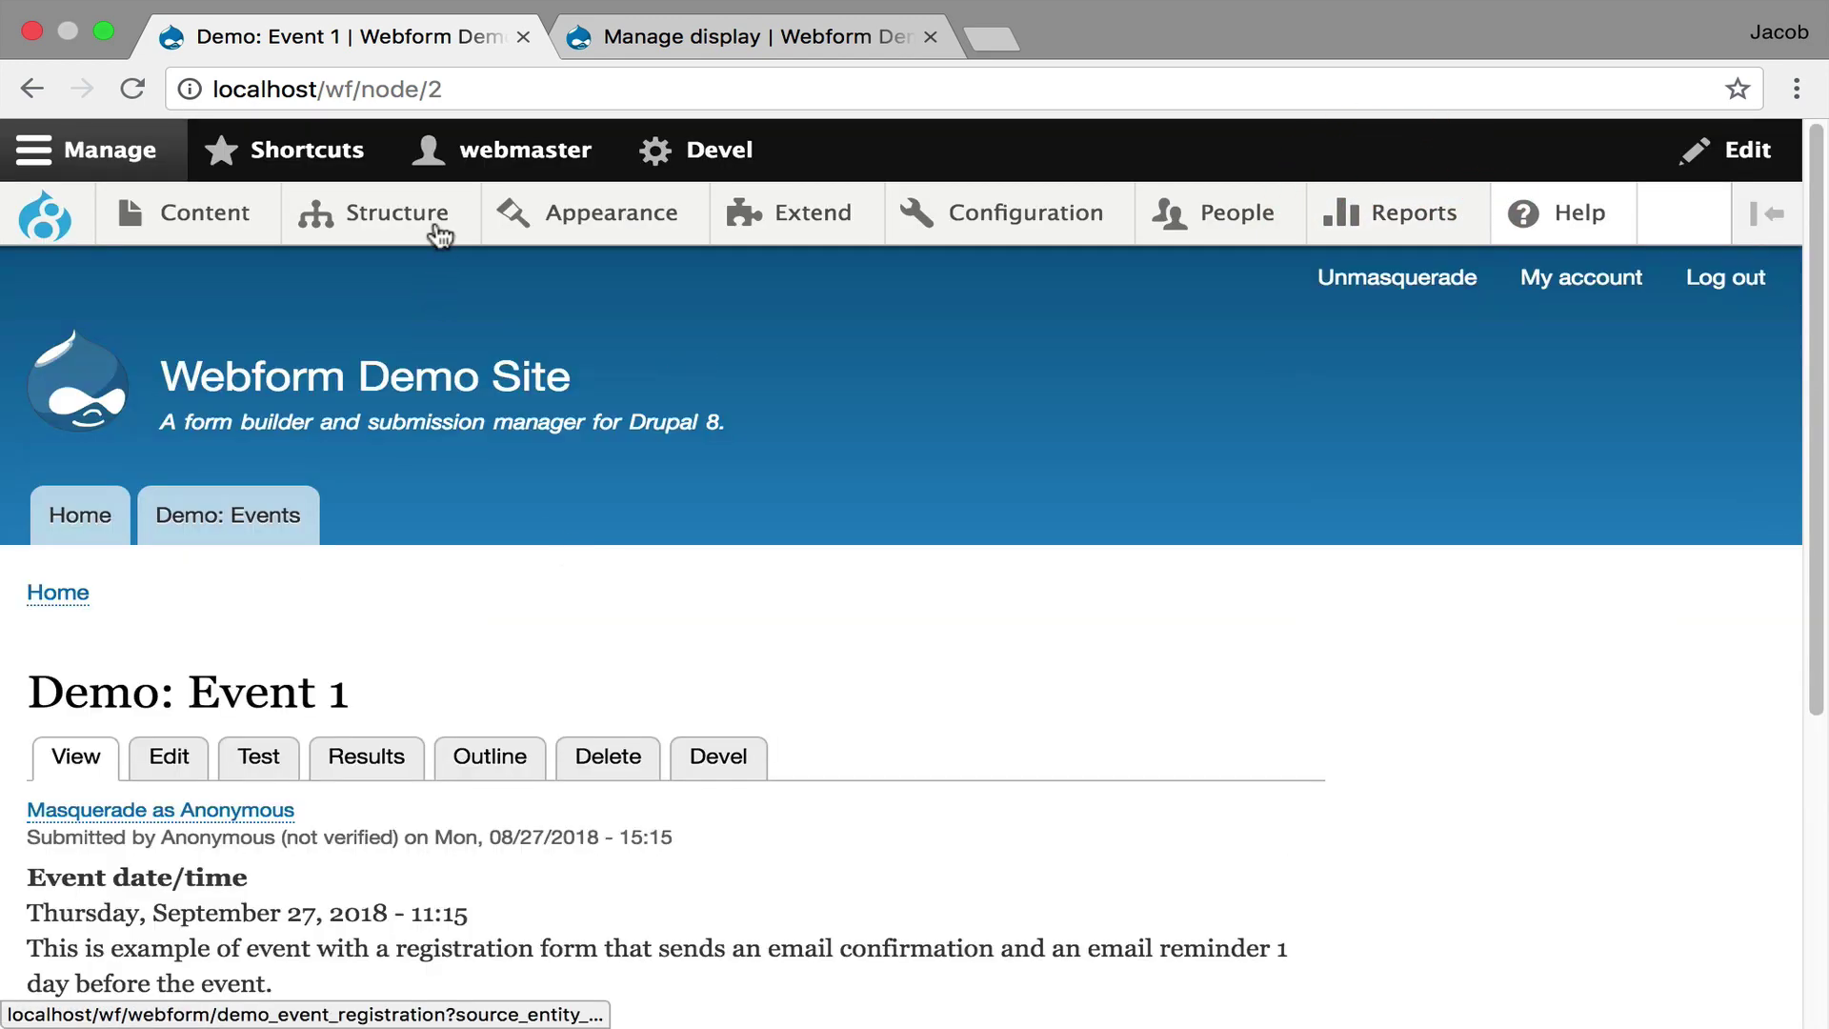
# - Open the Contact webform's Settings from the Webforms list
pyautogui.moveTo(427, 229)
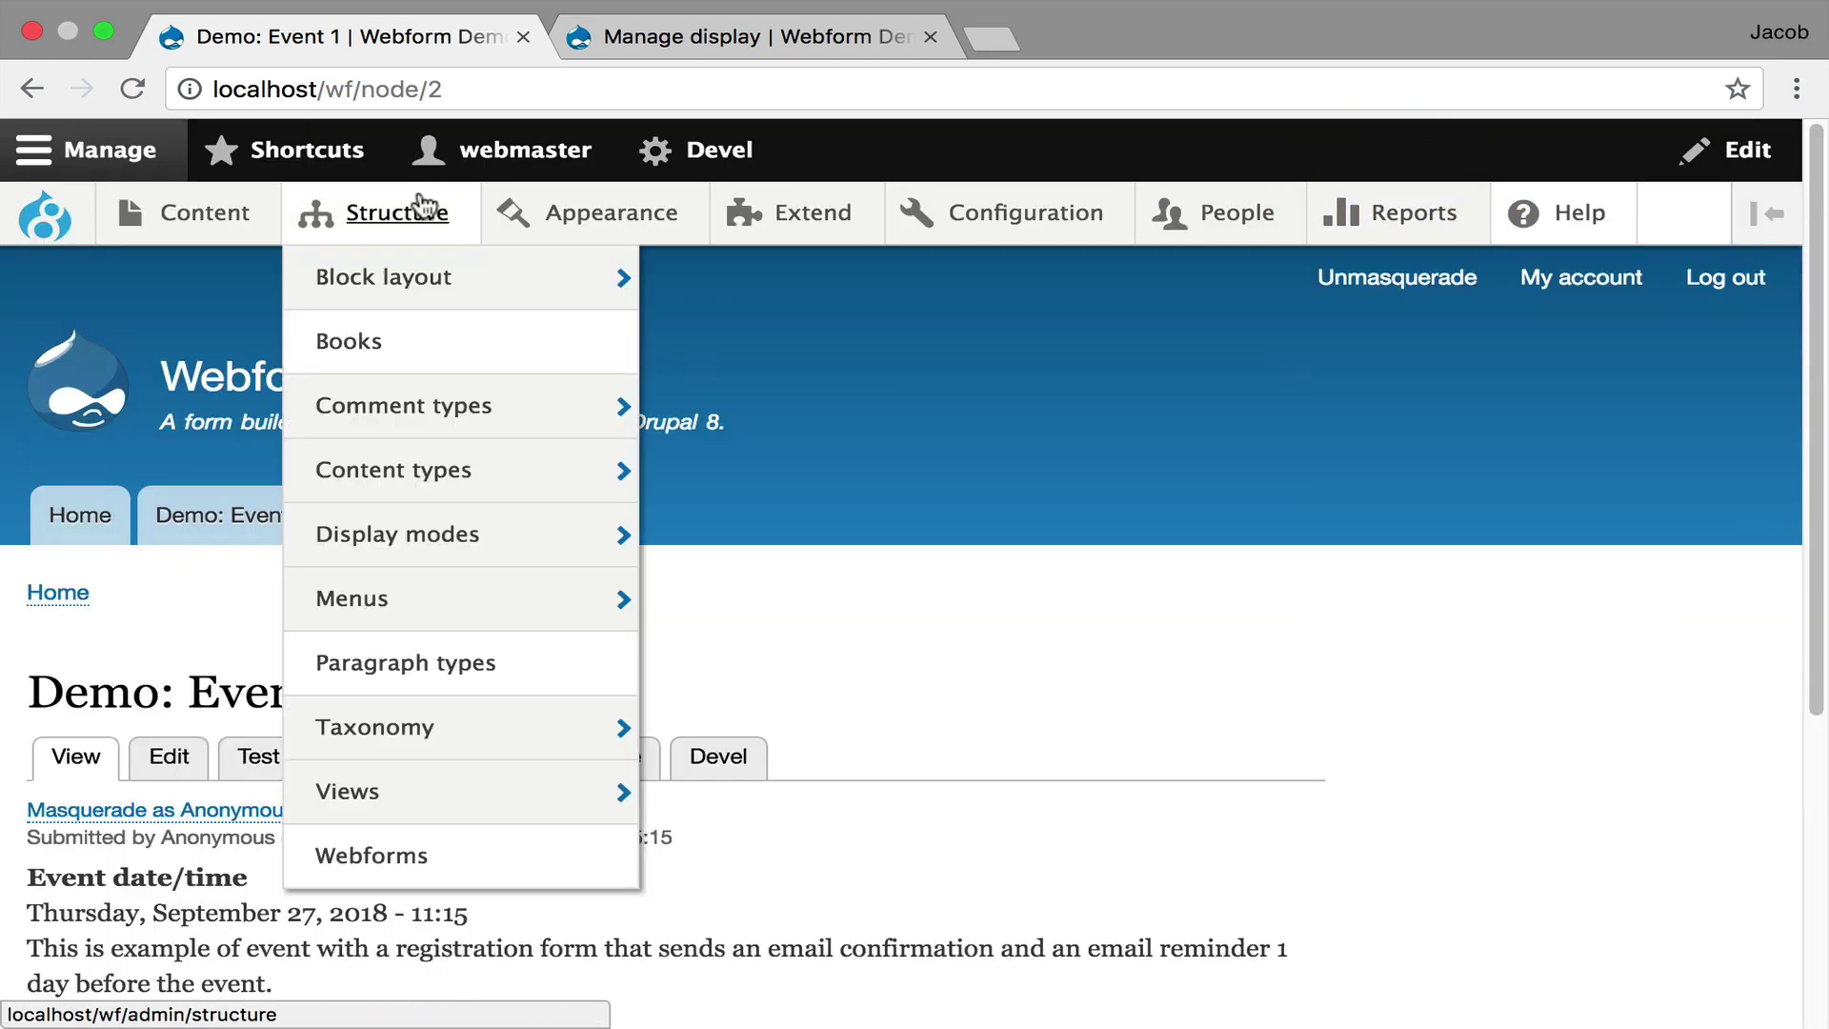
pyautogui.click(400, 857)
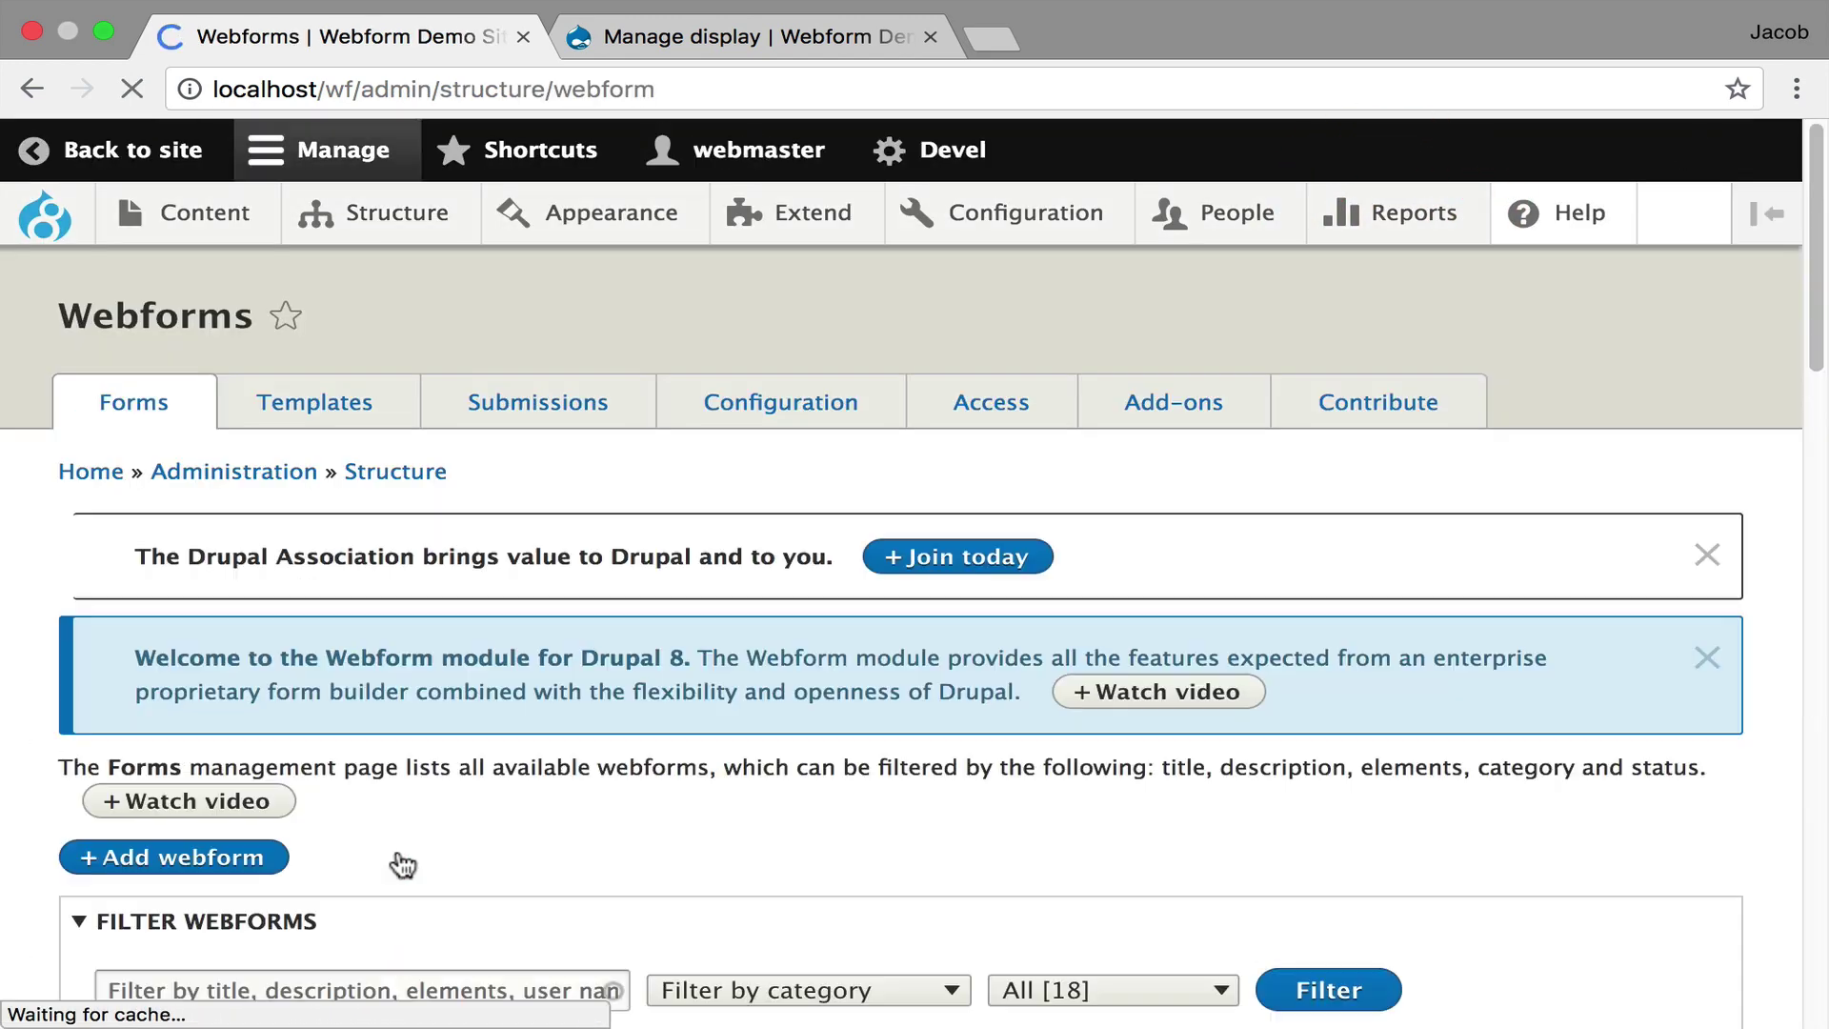
pyautogui.scroll(-3, 1685, 757)
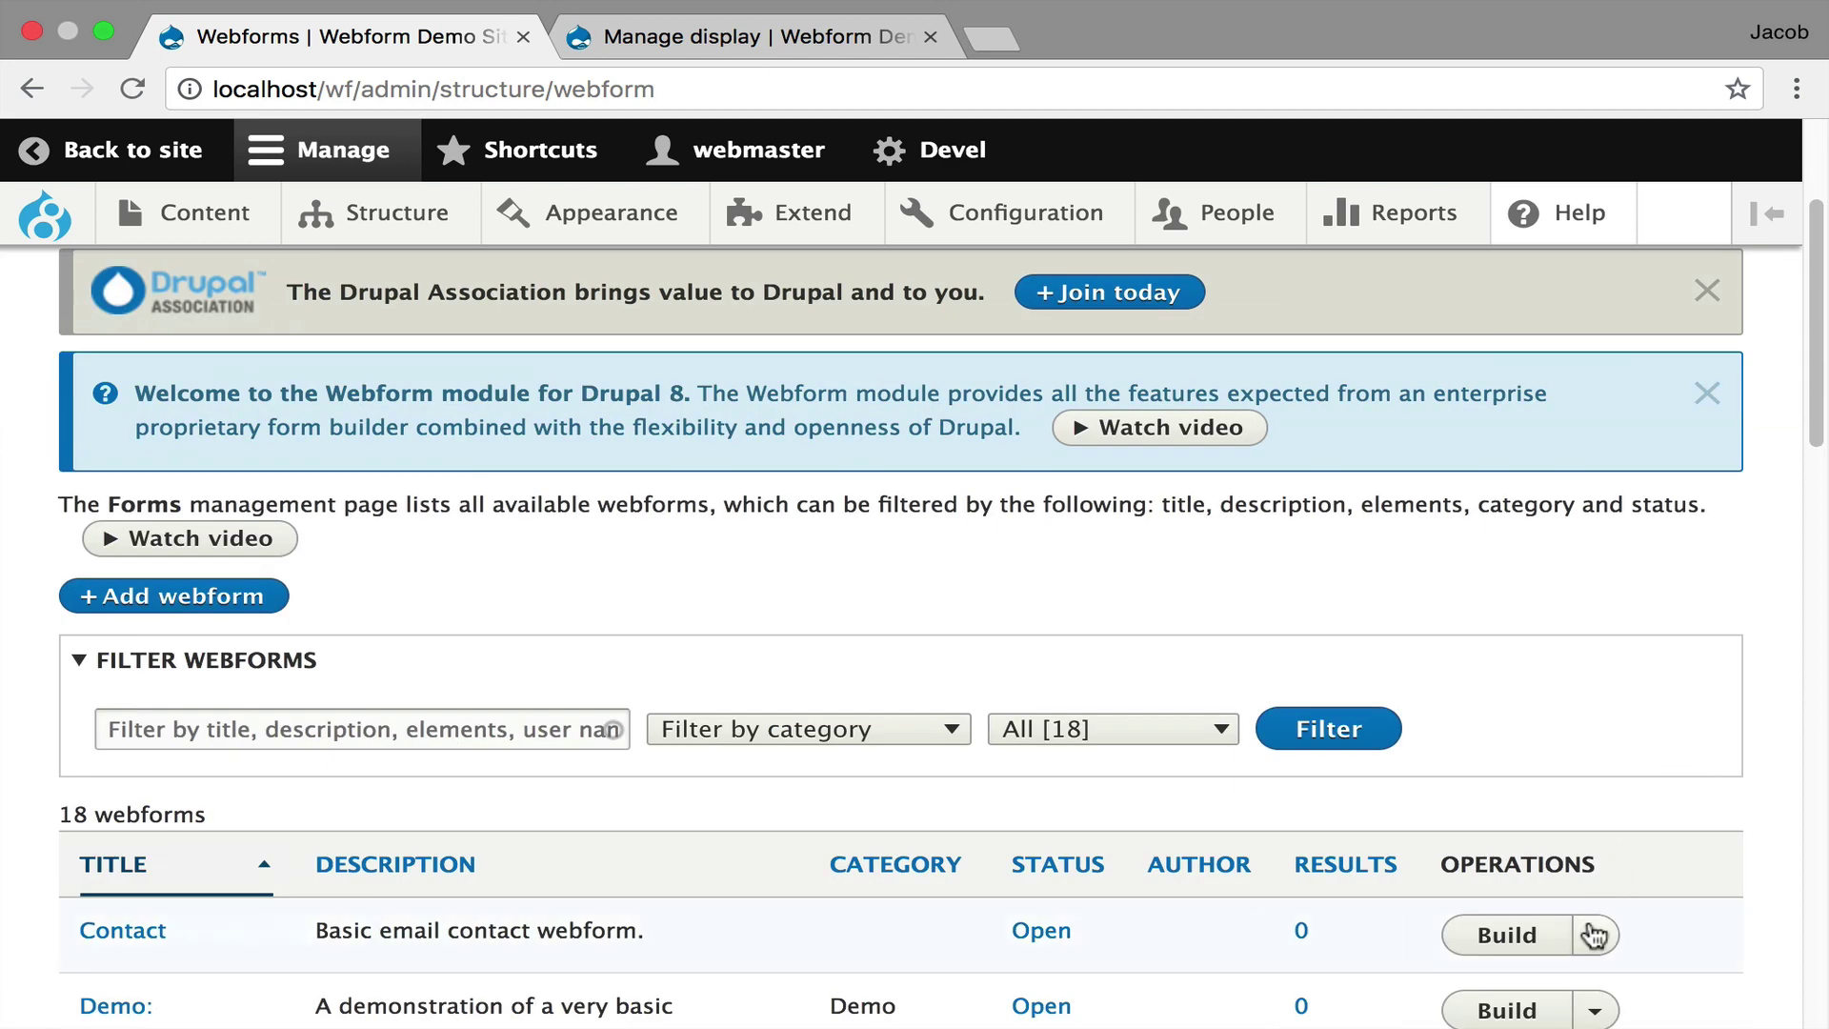
pyautogui.scroll(-1, 1591, 930)
pyautogui.click(1593, 881)
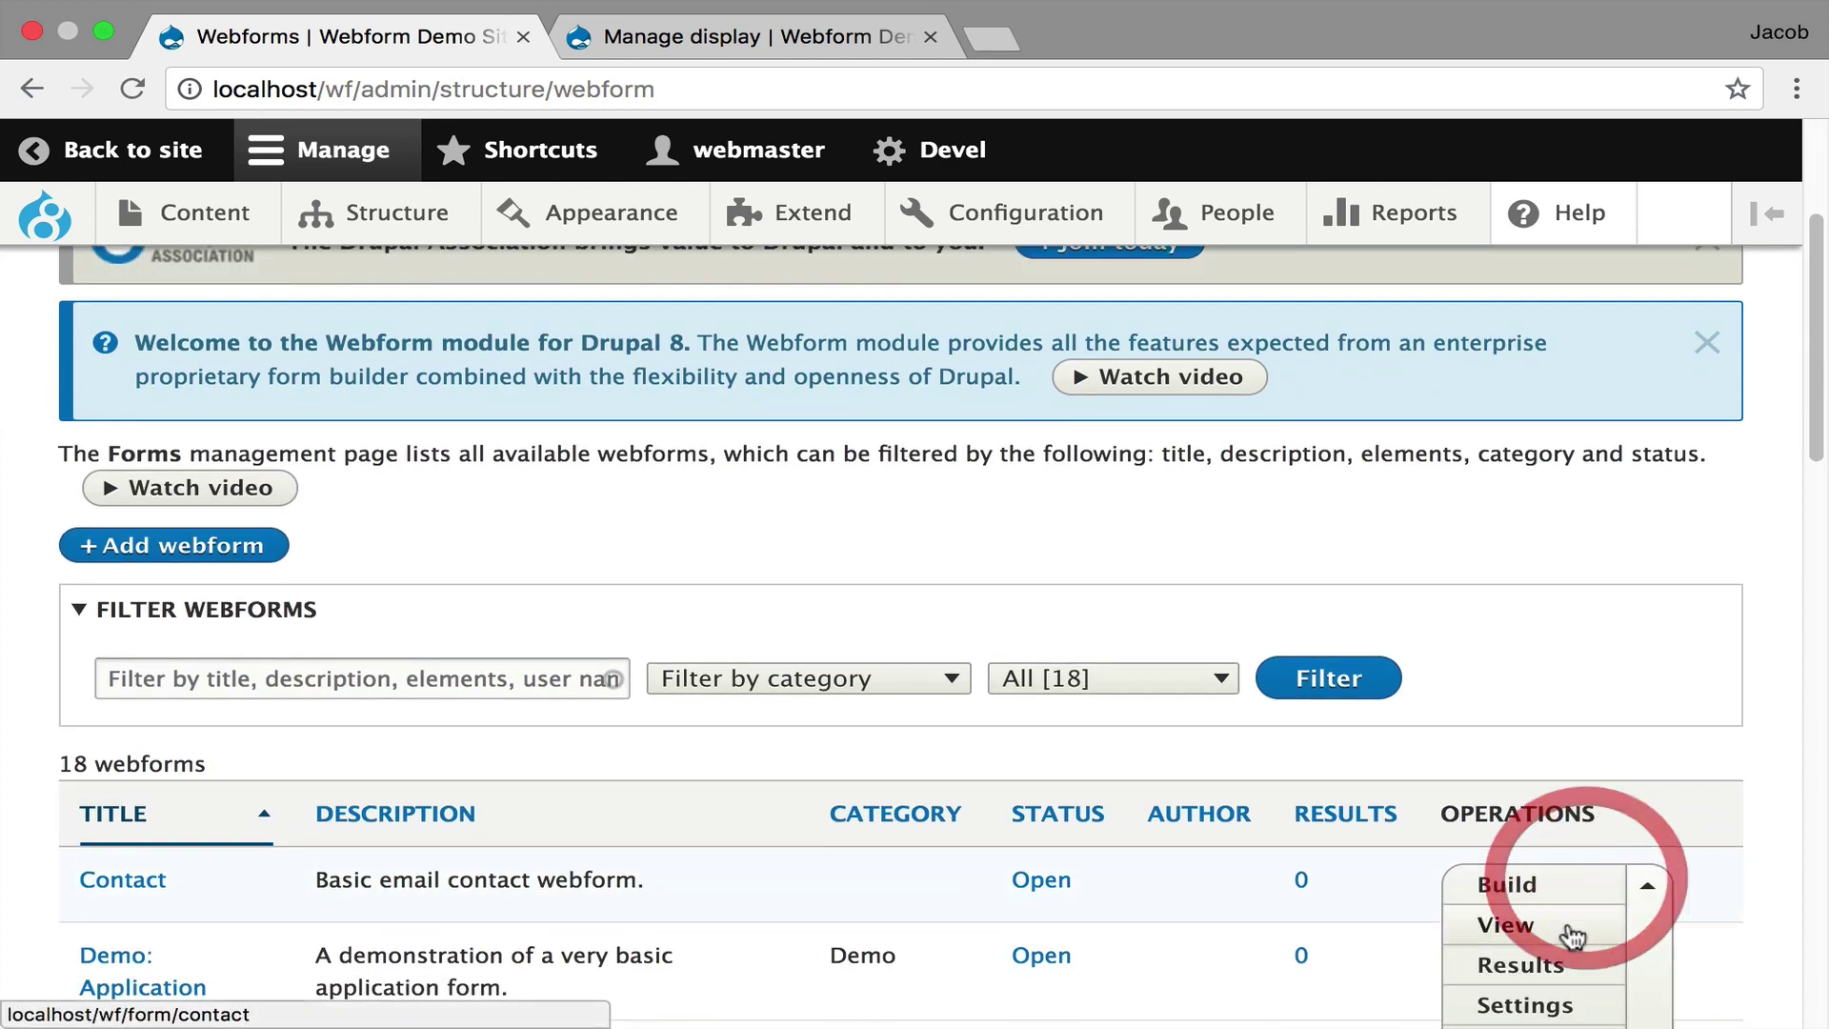
pyautogui.click(1528, 1005)
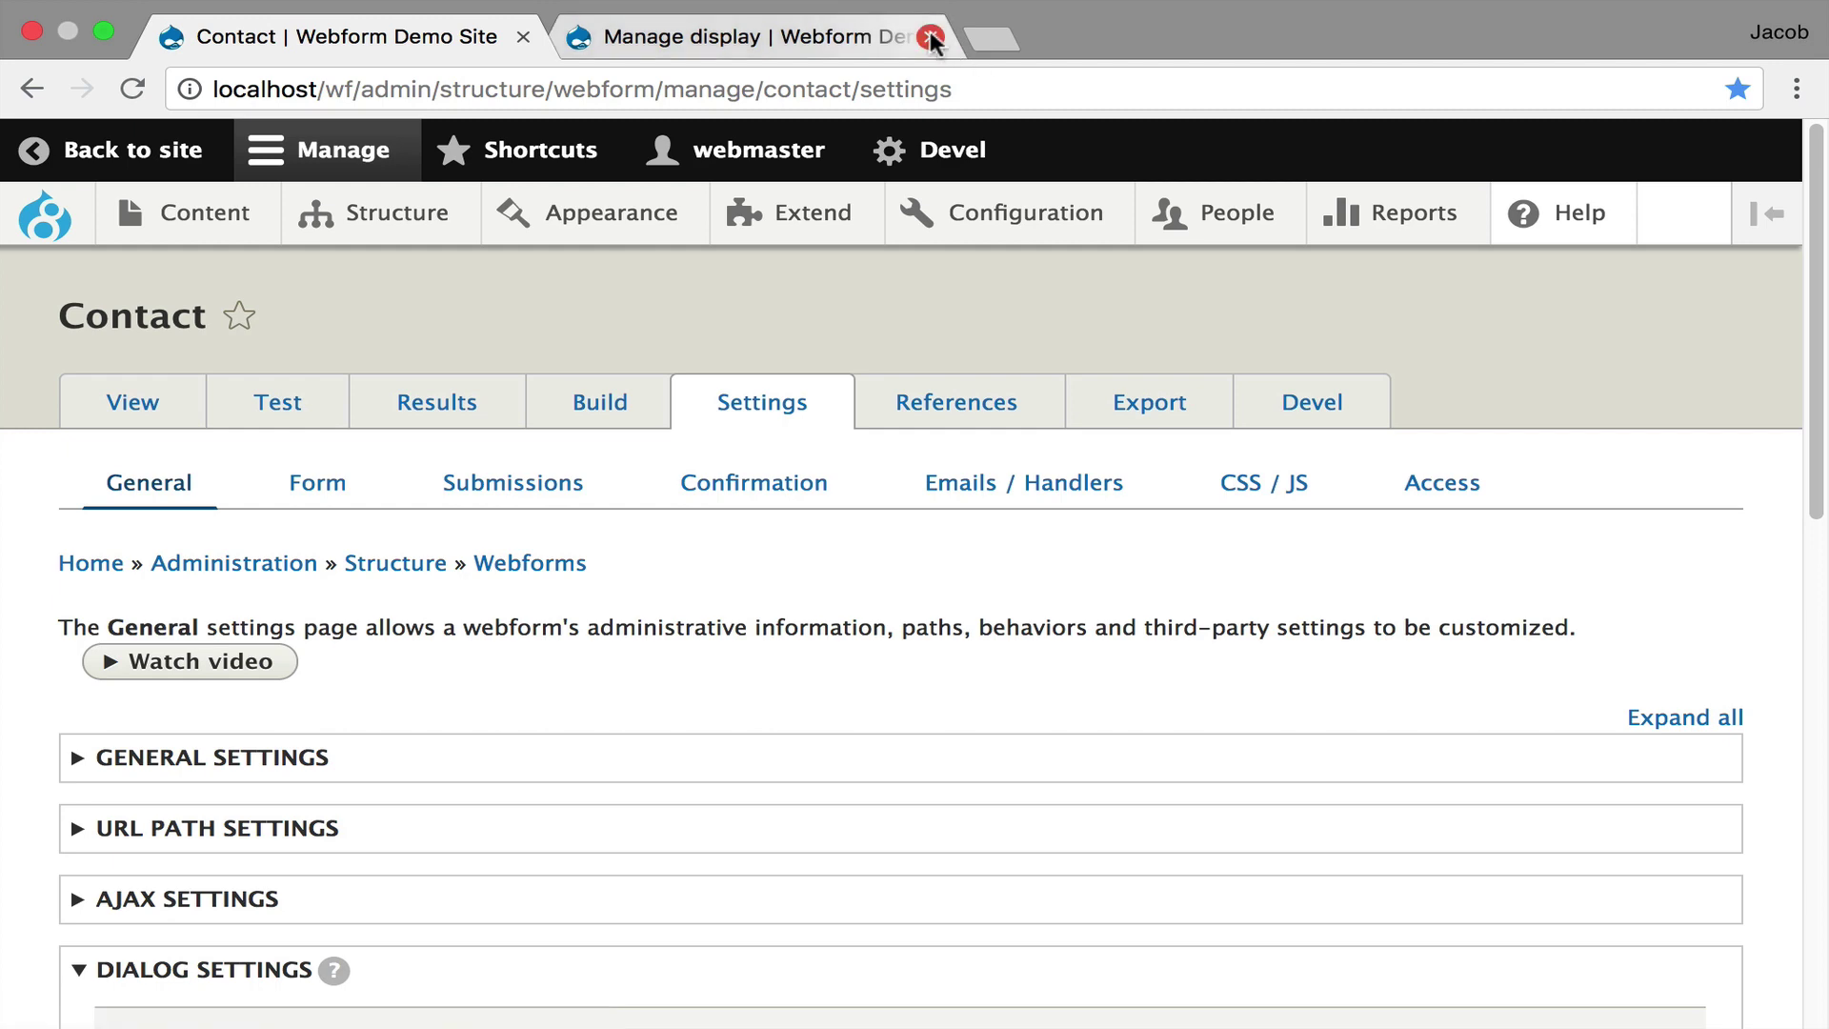
pyautogui.click(931, 38)
# - Check 'Allow (dialog) source entity' to accept query string parameters
pyautogui.scroll(-10, 519, 507)
pyautogui.scroll(5, 519, 508)
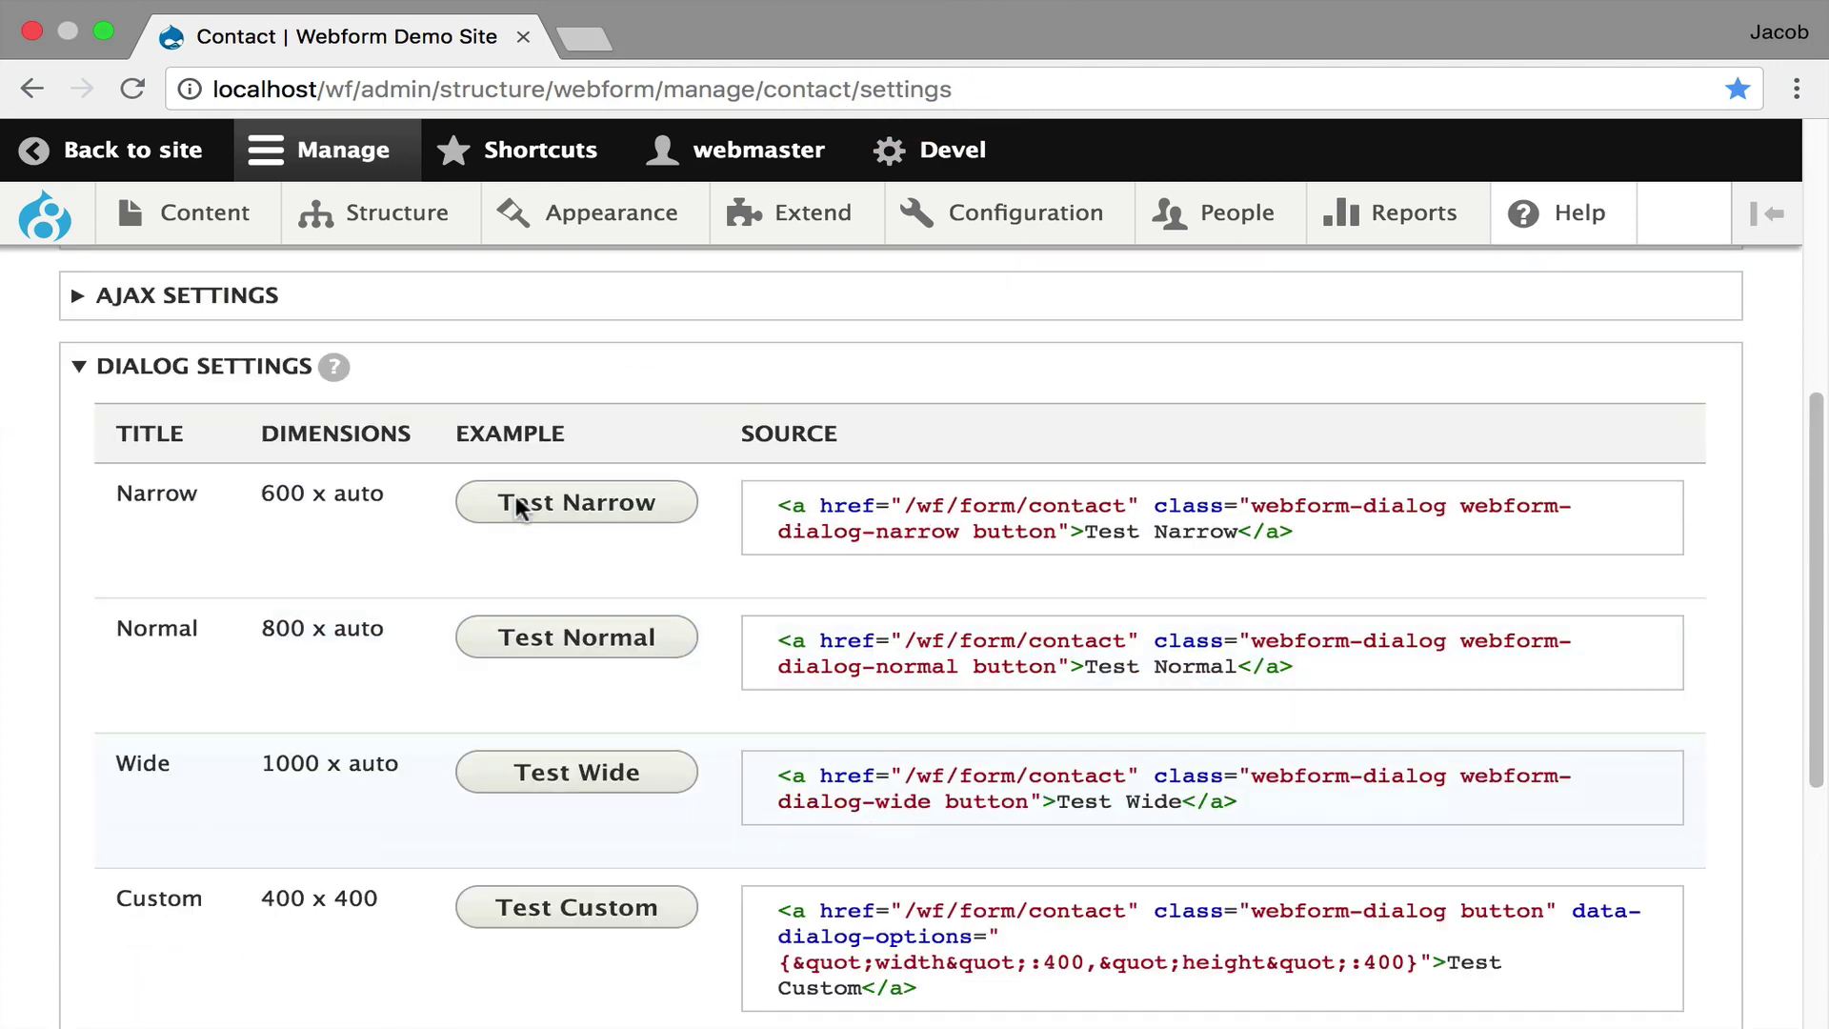
pyautogui.scroll(-2, 520, 508)
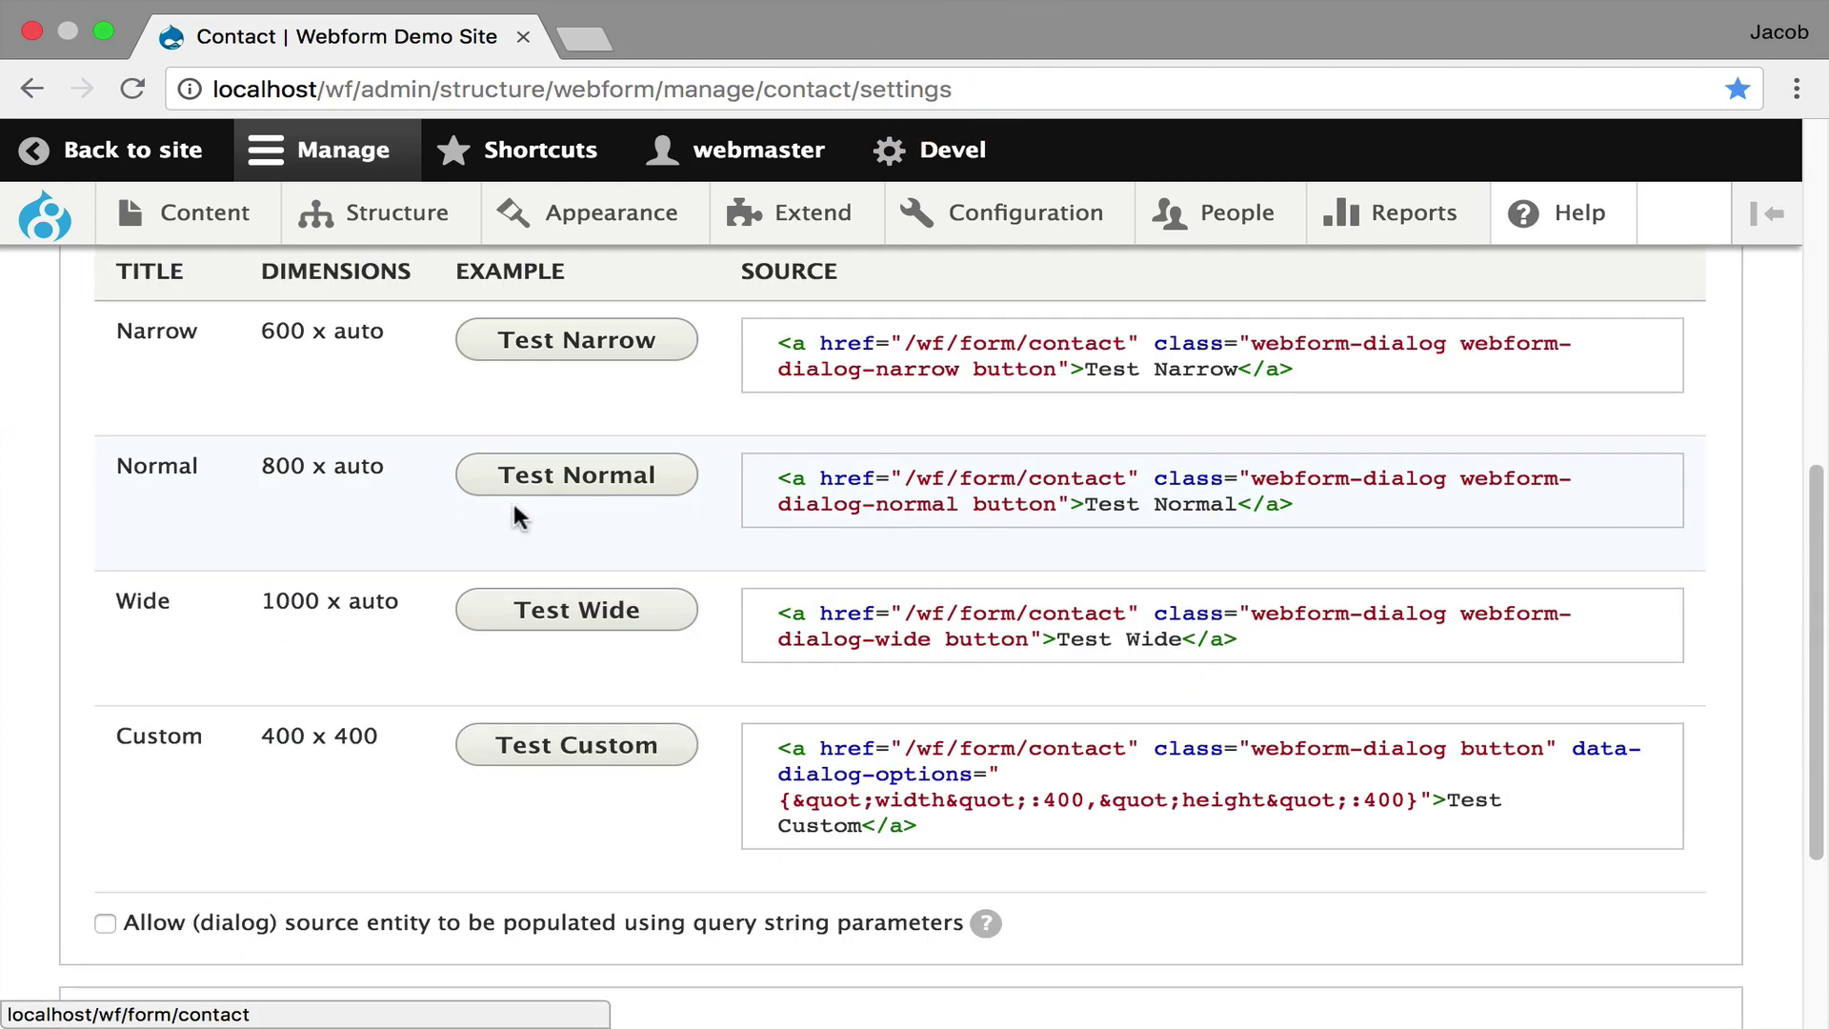
pyautogui.click(269, 926)
# - Try the Test Narrow dialog, close it, and select the Narrow link snippet
pyautogui.moveTo(904, 524); pyautogui.dragTo(758, 423)
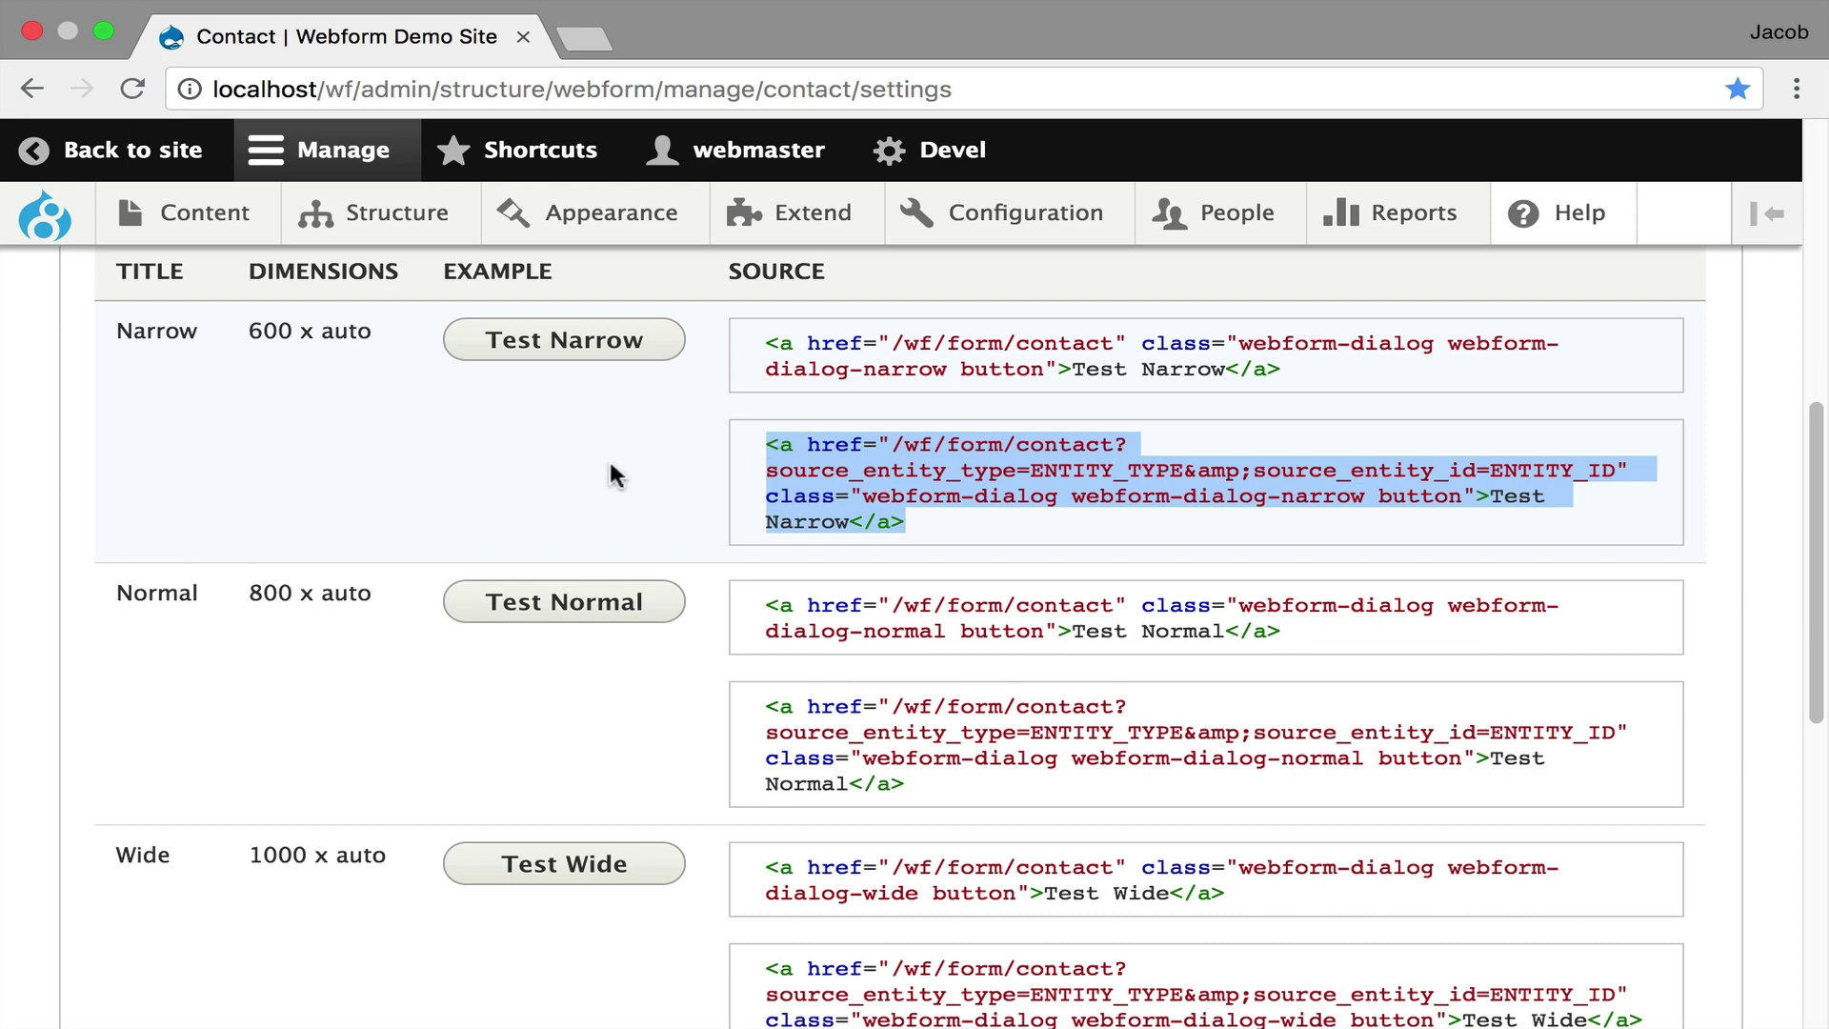
pyautogui.scroll(1, 612, 476)
pyautogui.click(588, 416)
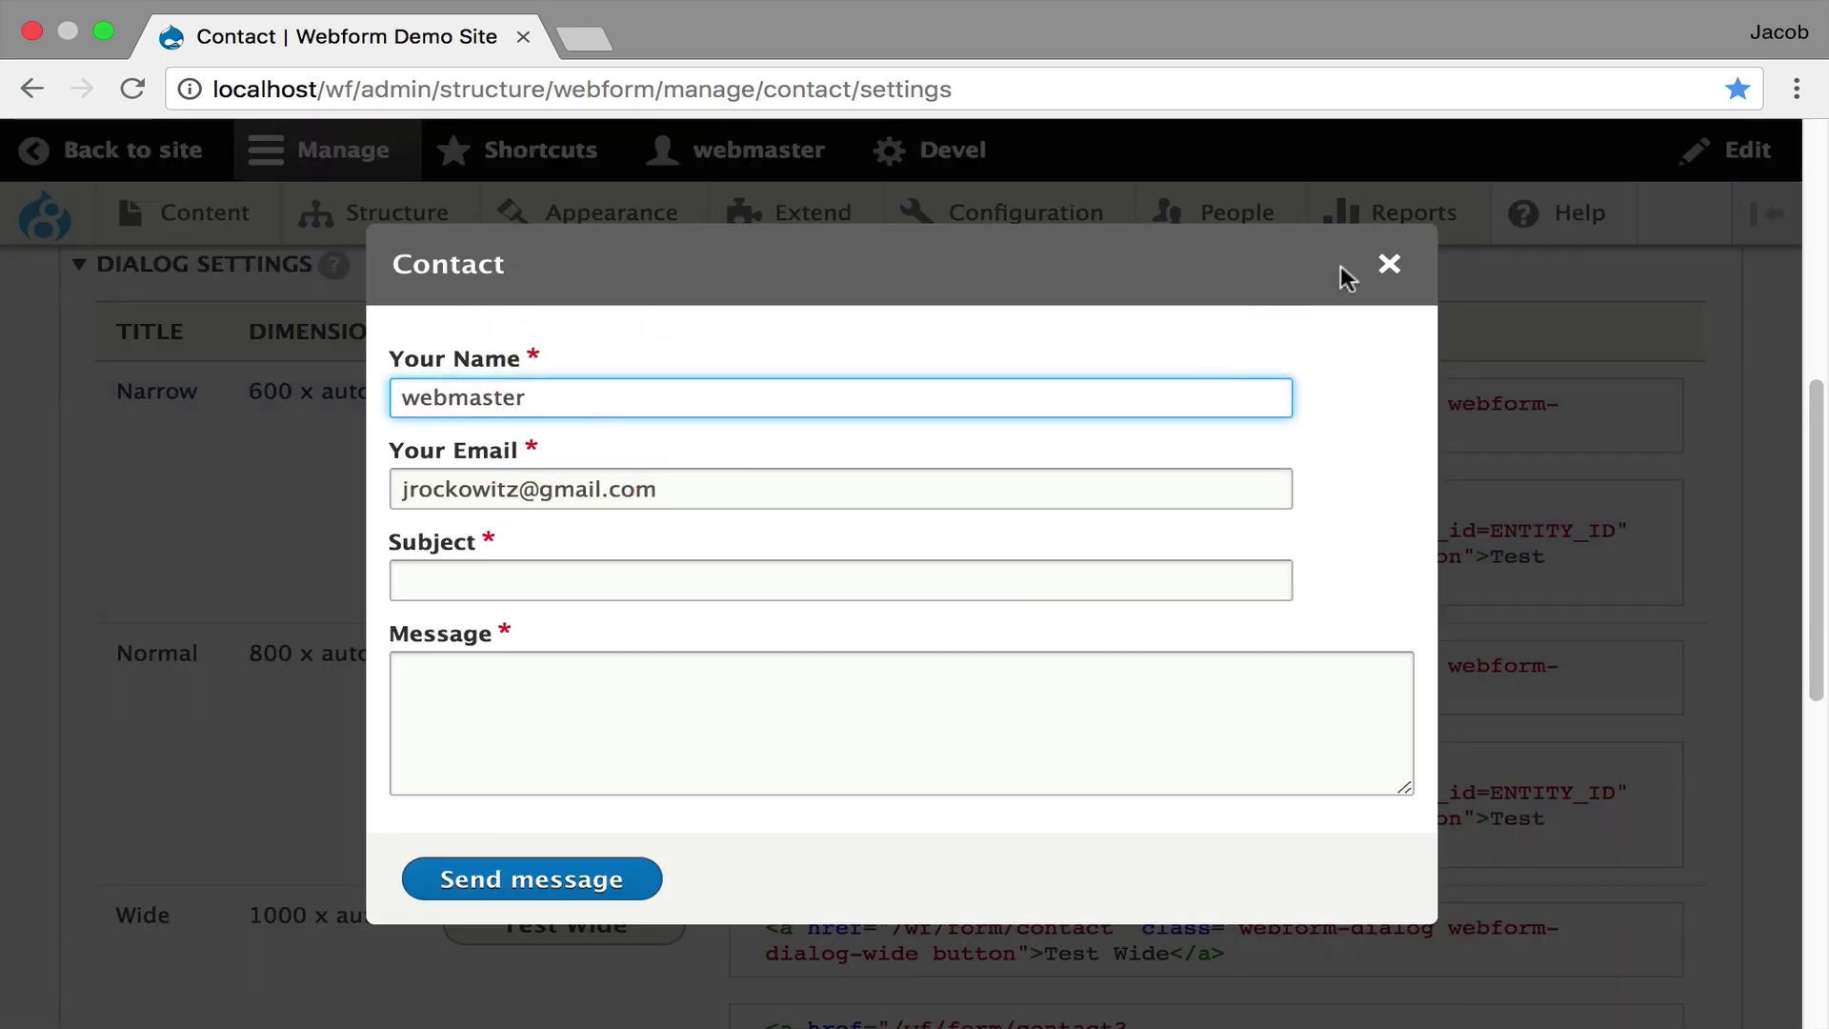
pyautogui.click(1383, 264)
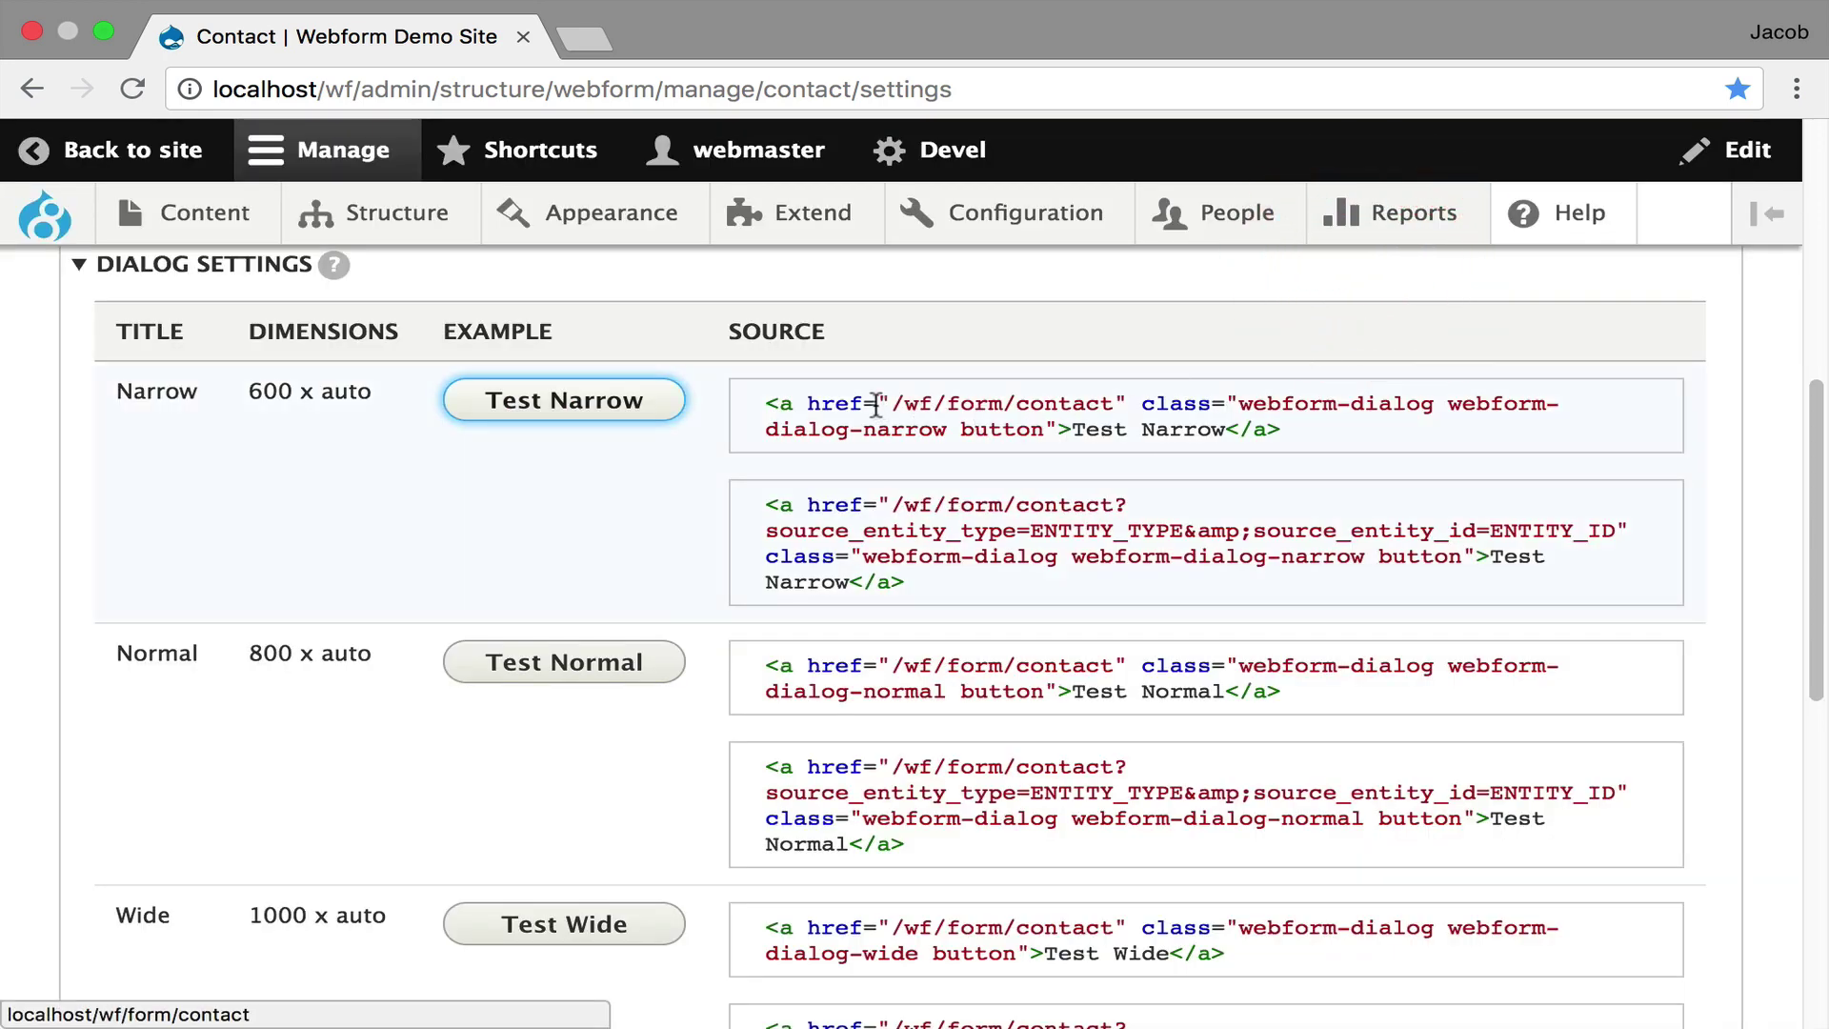
pyautogui.moveTo(761, 397); pyautogui.dragTo(1315, 429)
pyautogui.press('super+c')
pyautogui.scroll(10, 419, 595)
pyautogui.moveTo(261, 225)
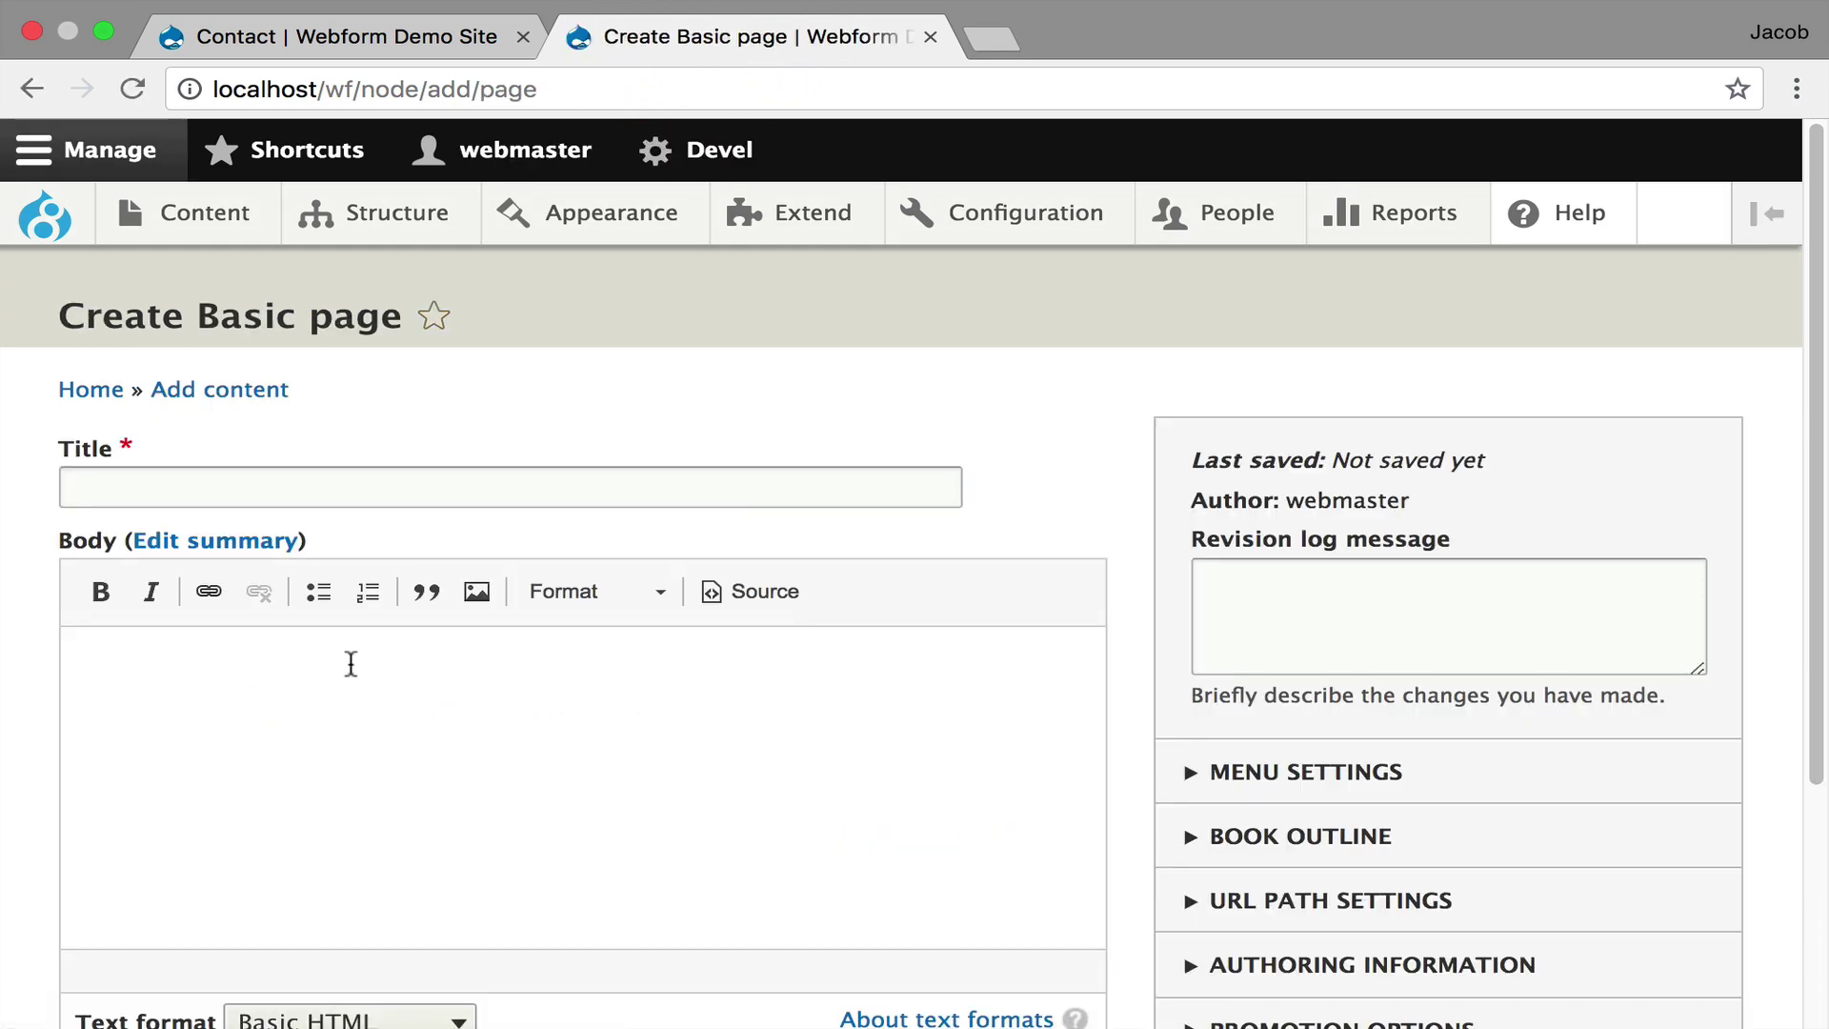
# - Title the basic page 'Test' and set its body text format to Full HTML
pyautogui.click(162, 487)
pyautogui.write('Test')
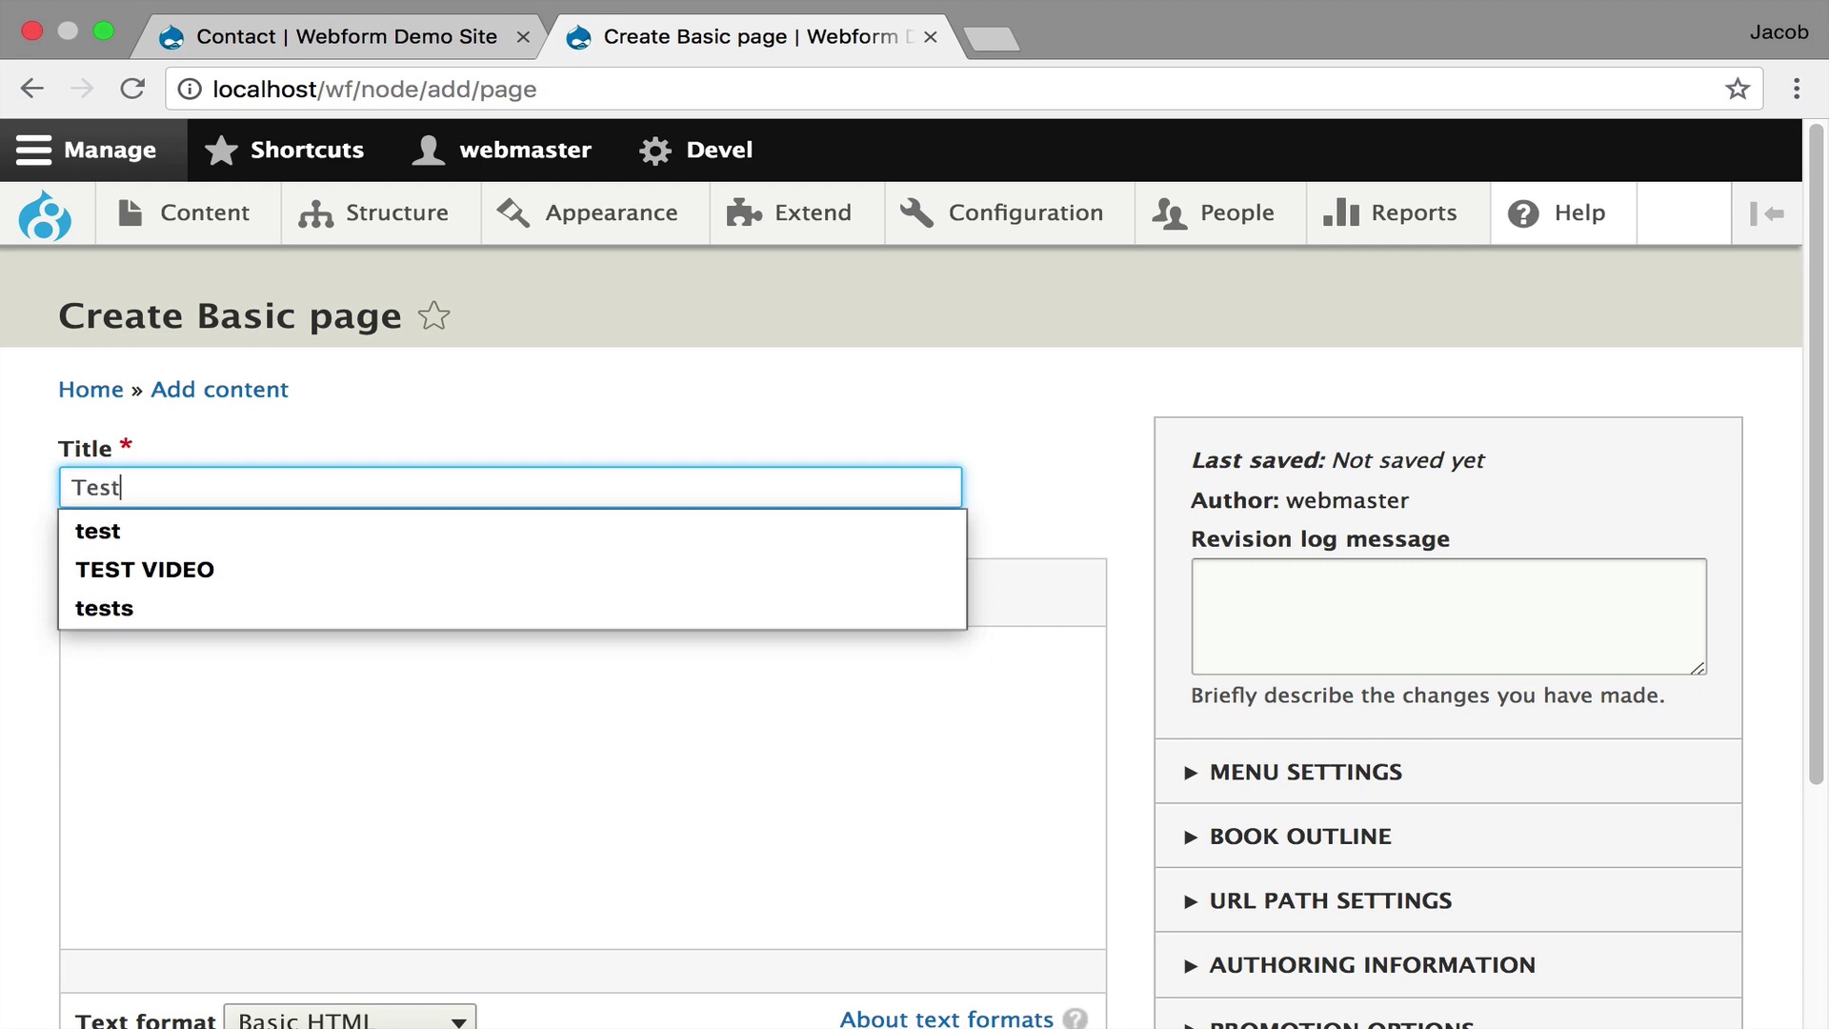
pyautogui.click(143, 762)
pyautogui.scroll(-1, 282, 740)
pyautogui.click(354, 967)
pyautogui.click(361, 924)
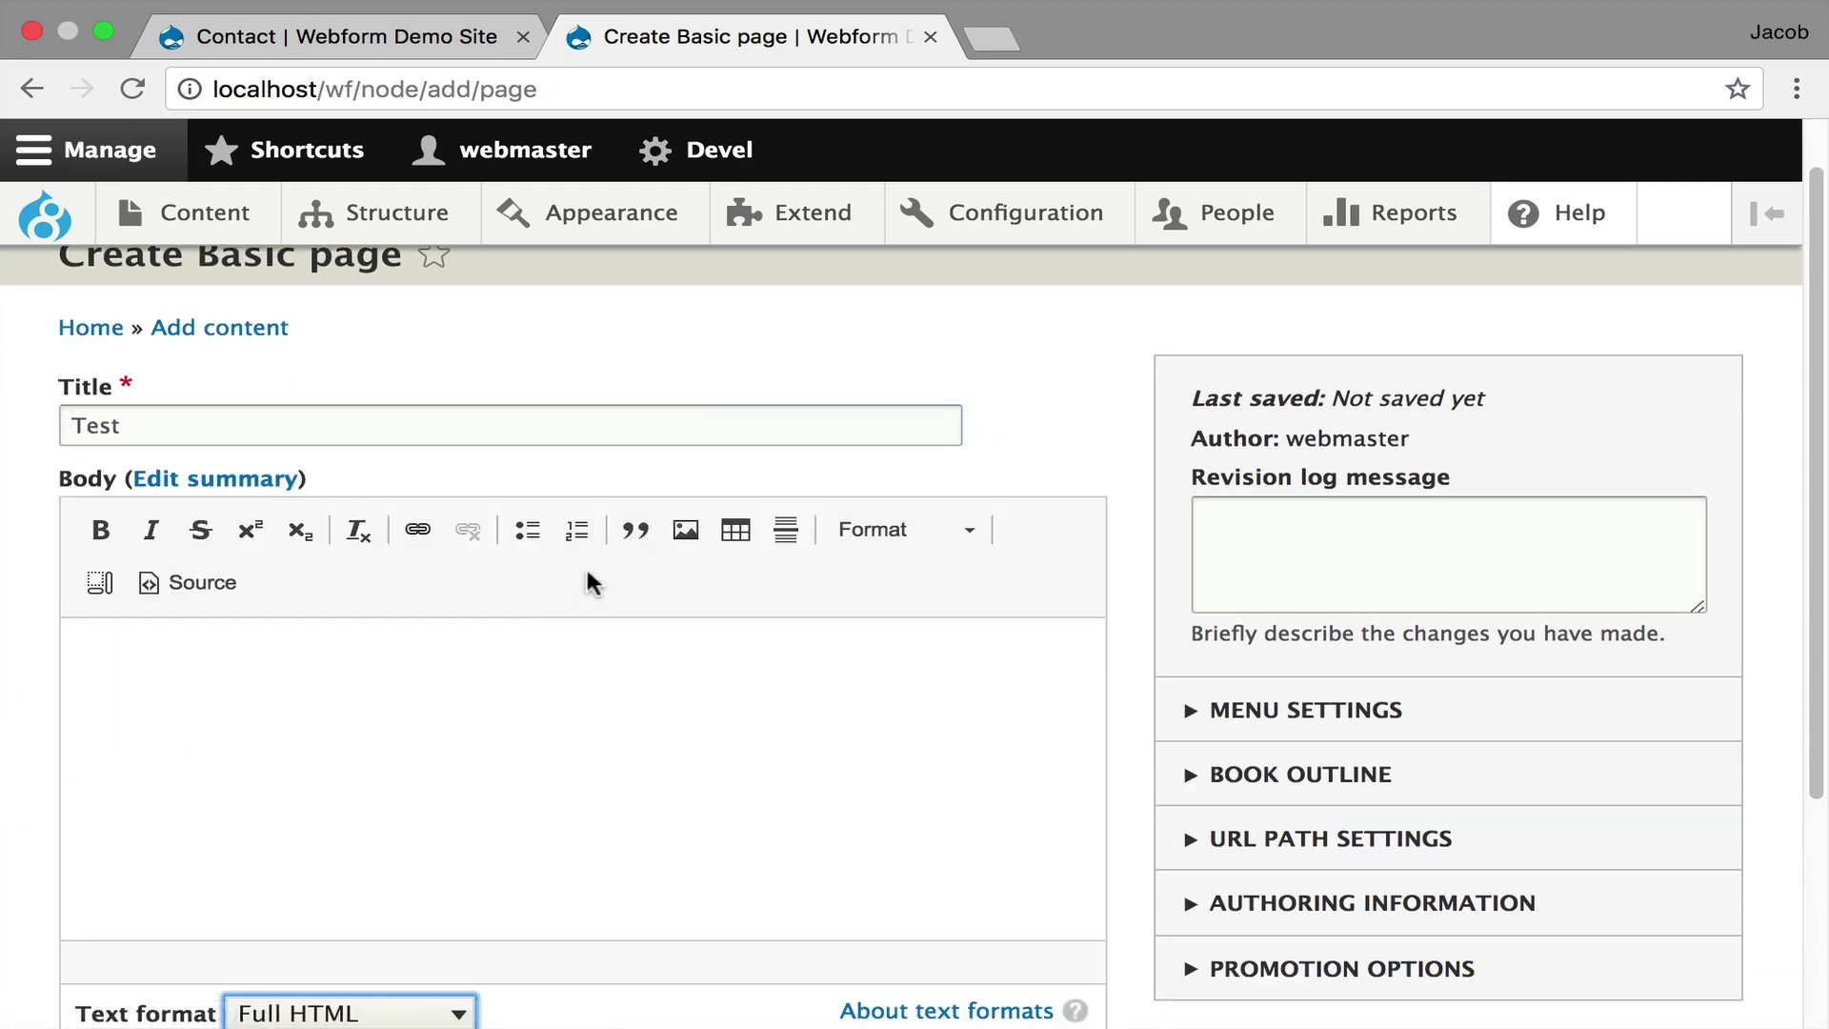
# - Paste the Test Narrow Contact link HTML into the body's Source view
pyautogui.click(185, 582)
pyautogui.click(185, 675)
pyautogui.press('super+v')
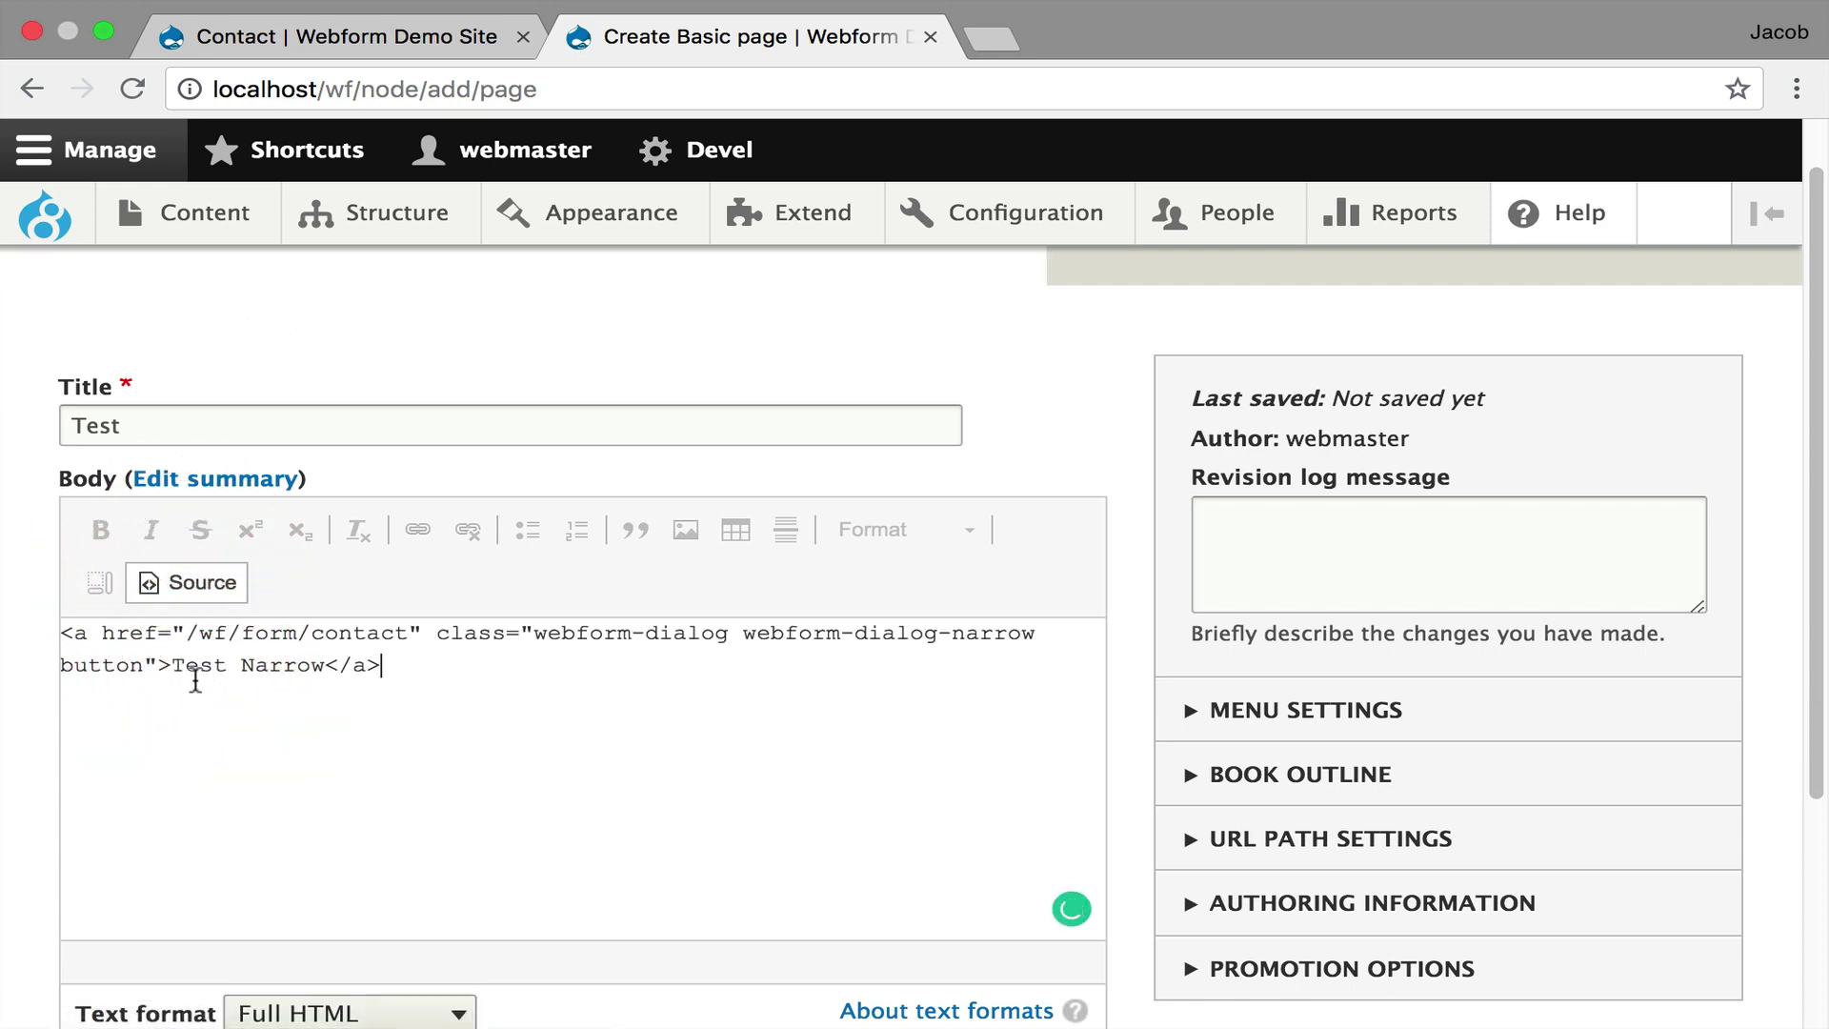
pyautogui.scroll(-5, 228, 742)
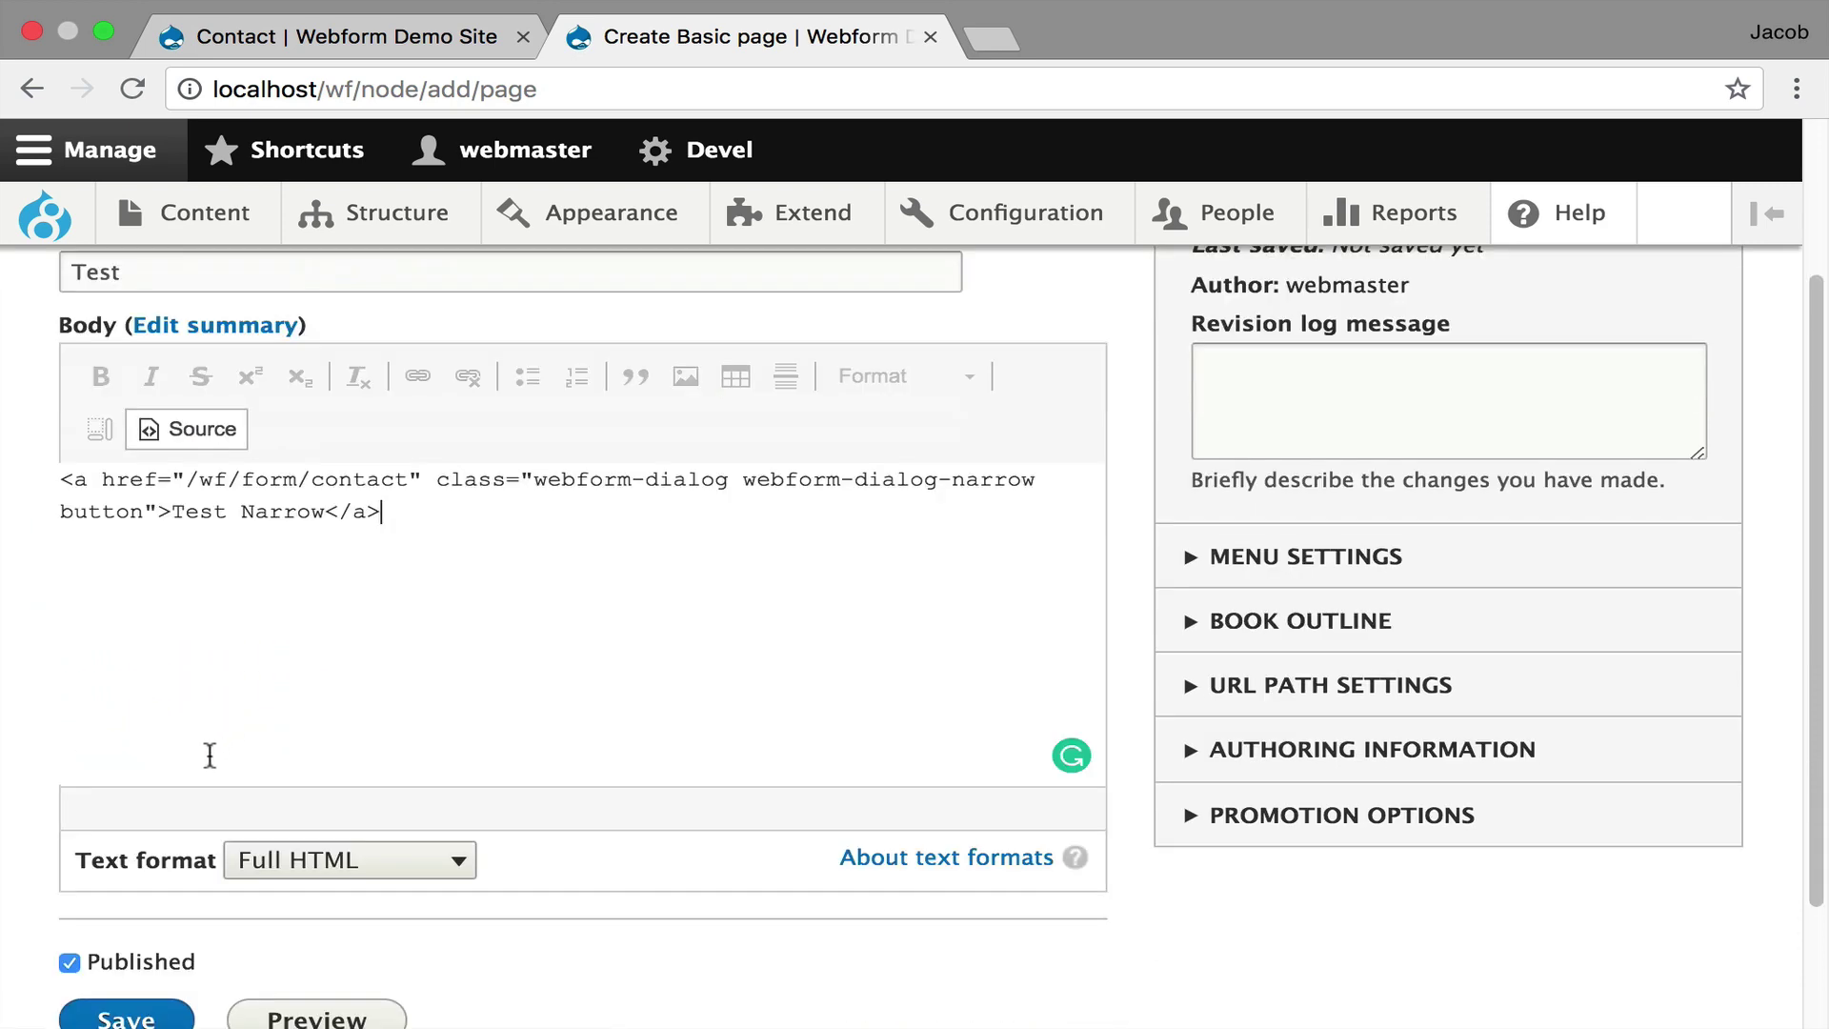
# - Save the Test page, open the Contact modal via Test Narrow, and close it
pyautogui.click(134, 862)
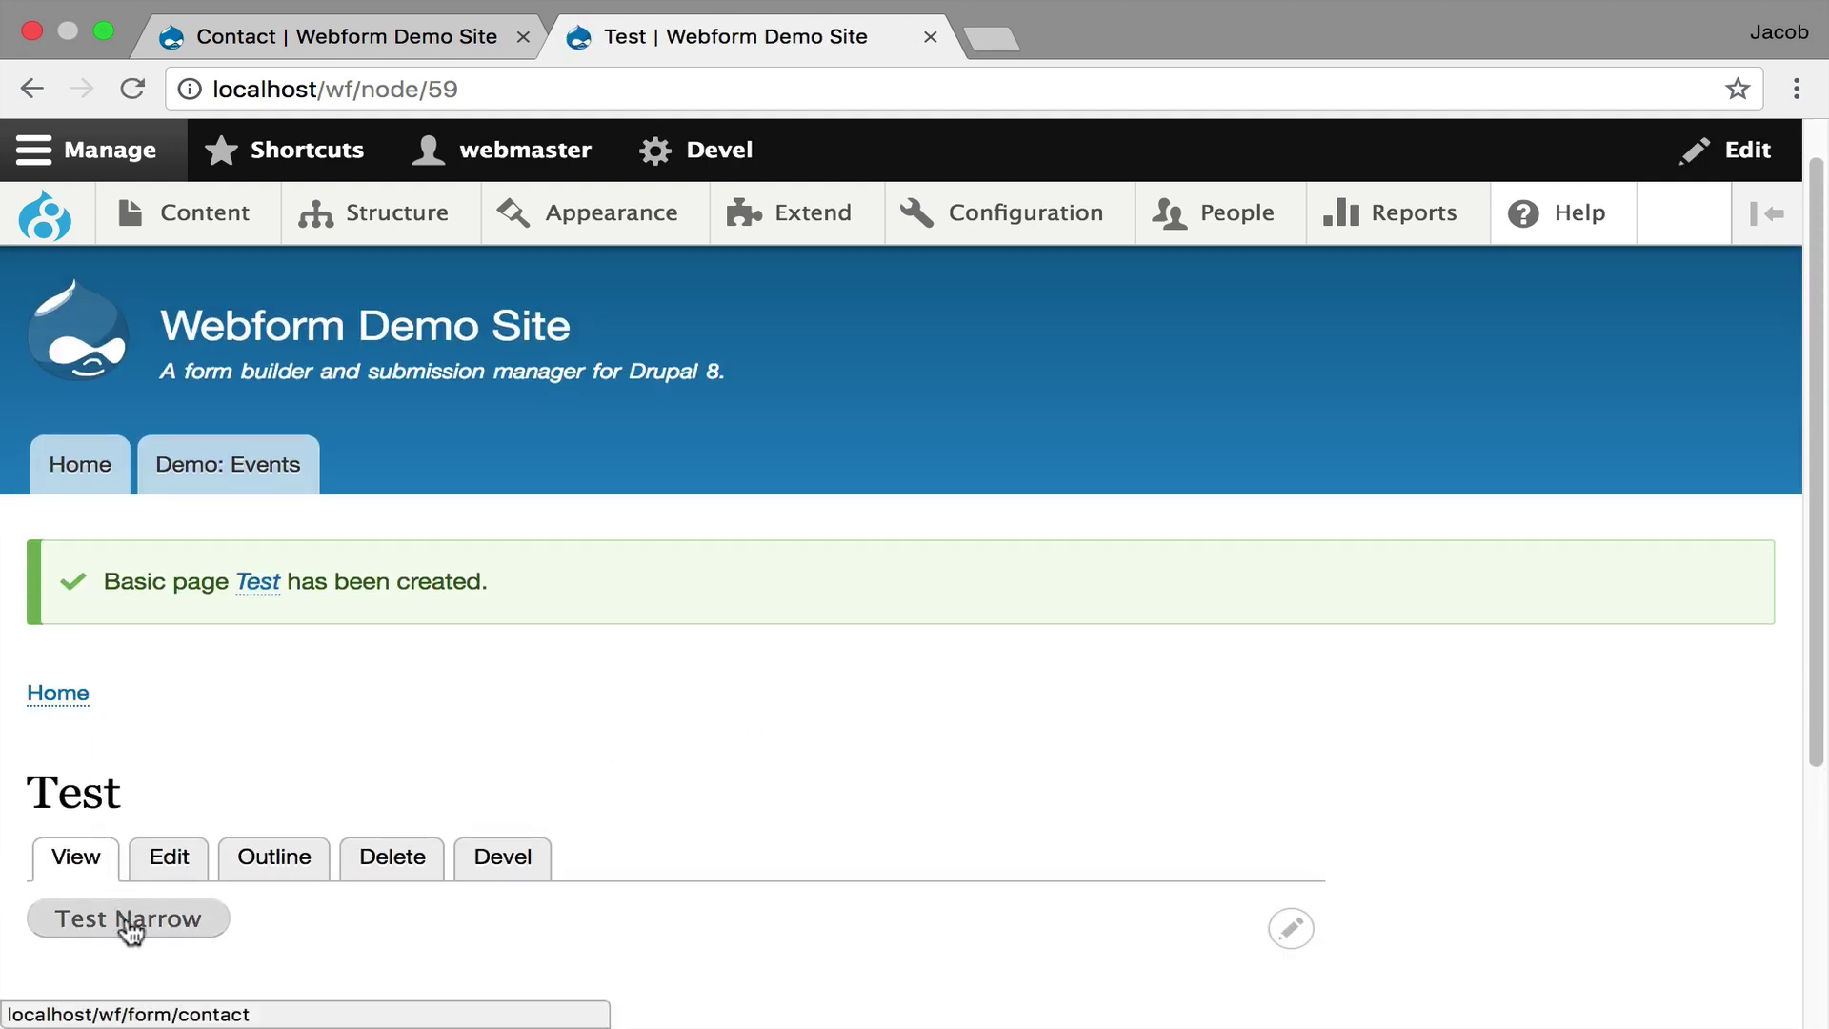
pyautogui.click(129, 923)
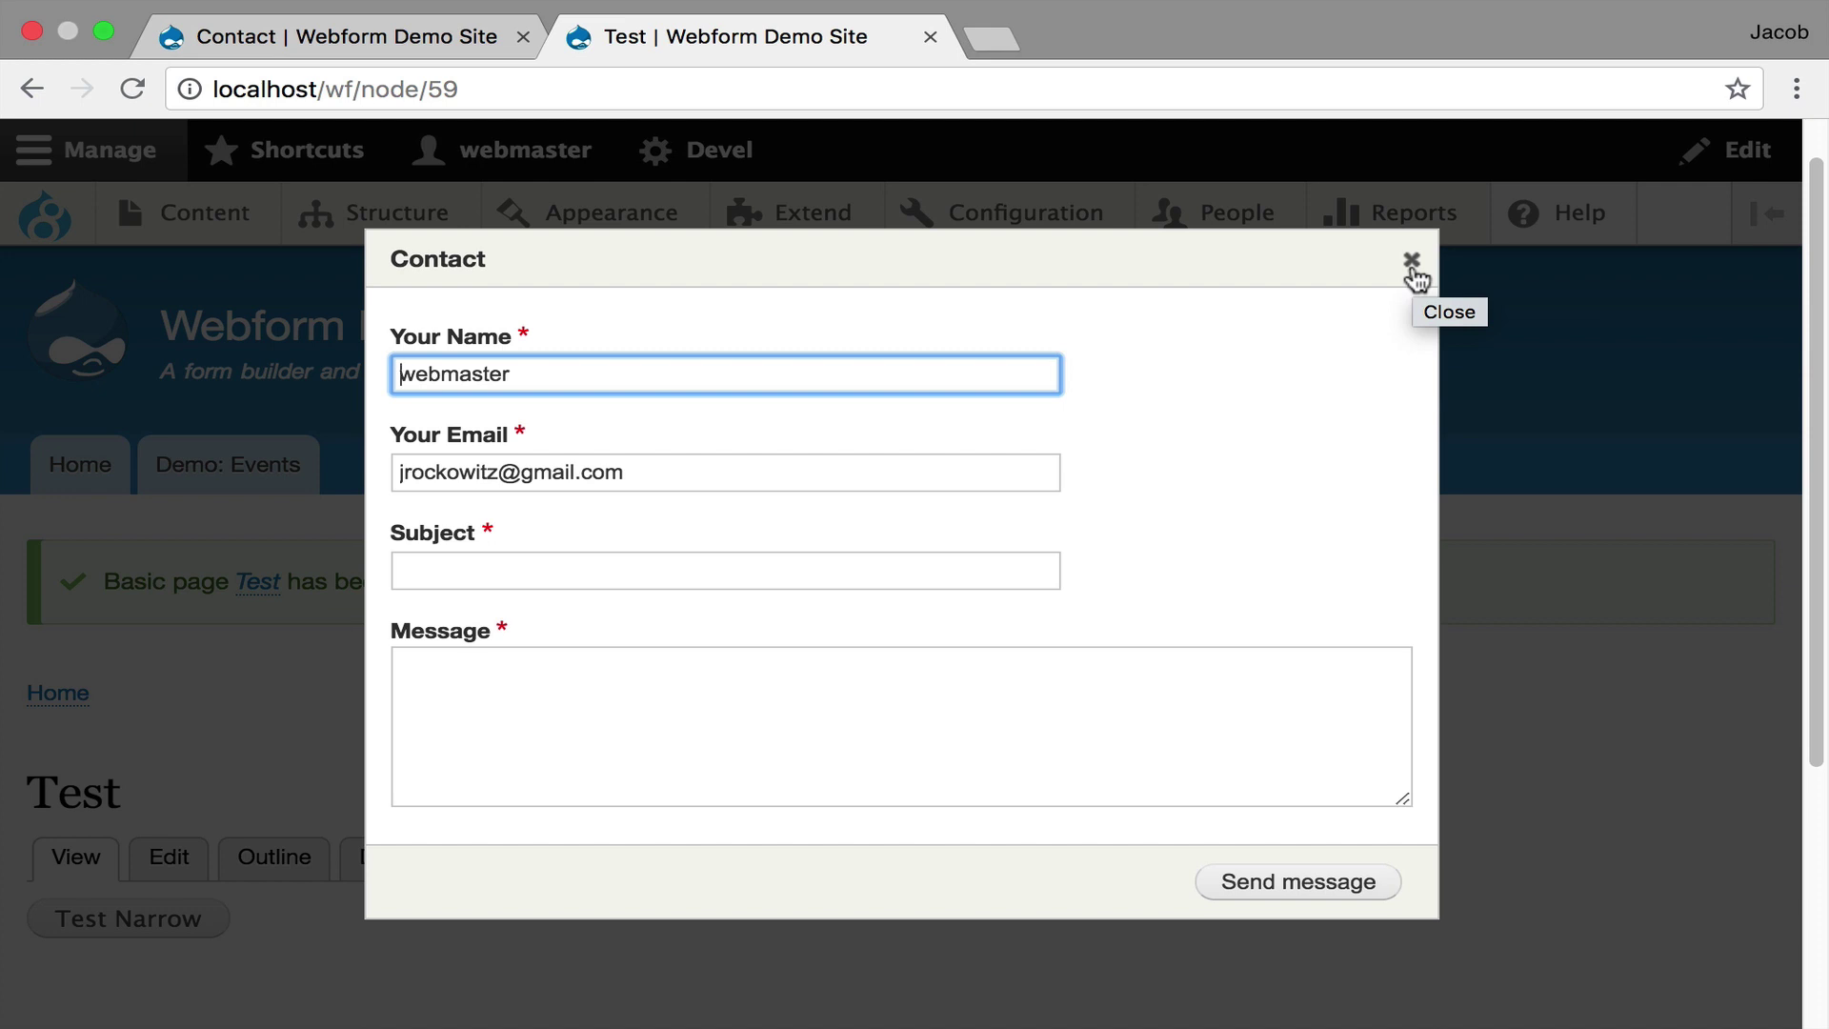
pyautogui.click(1411, 267)
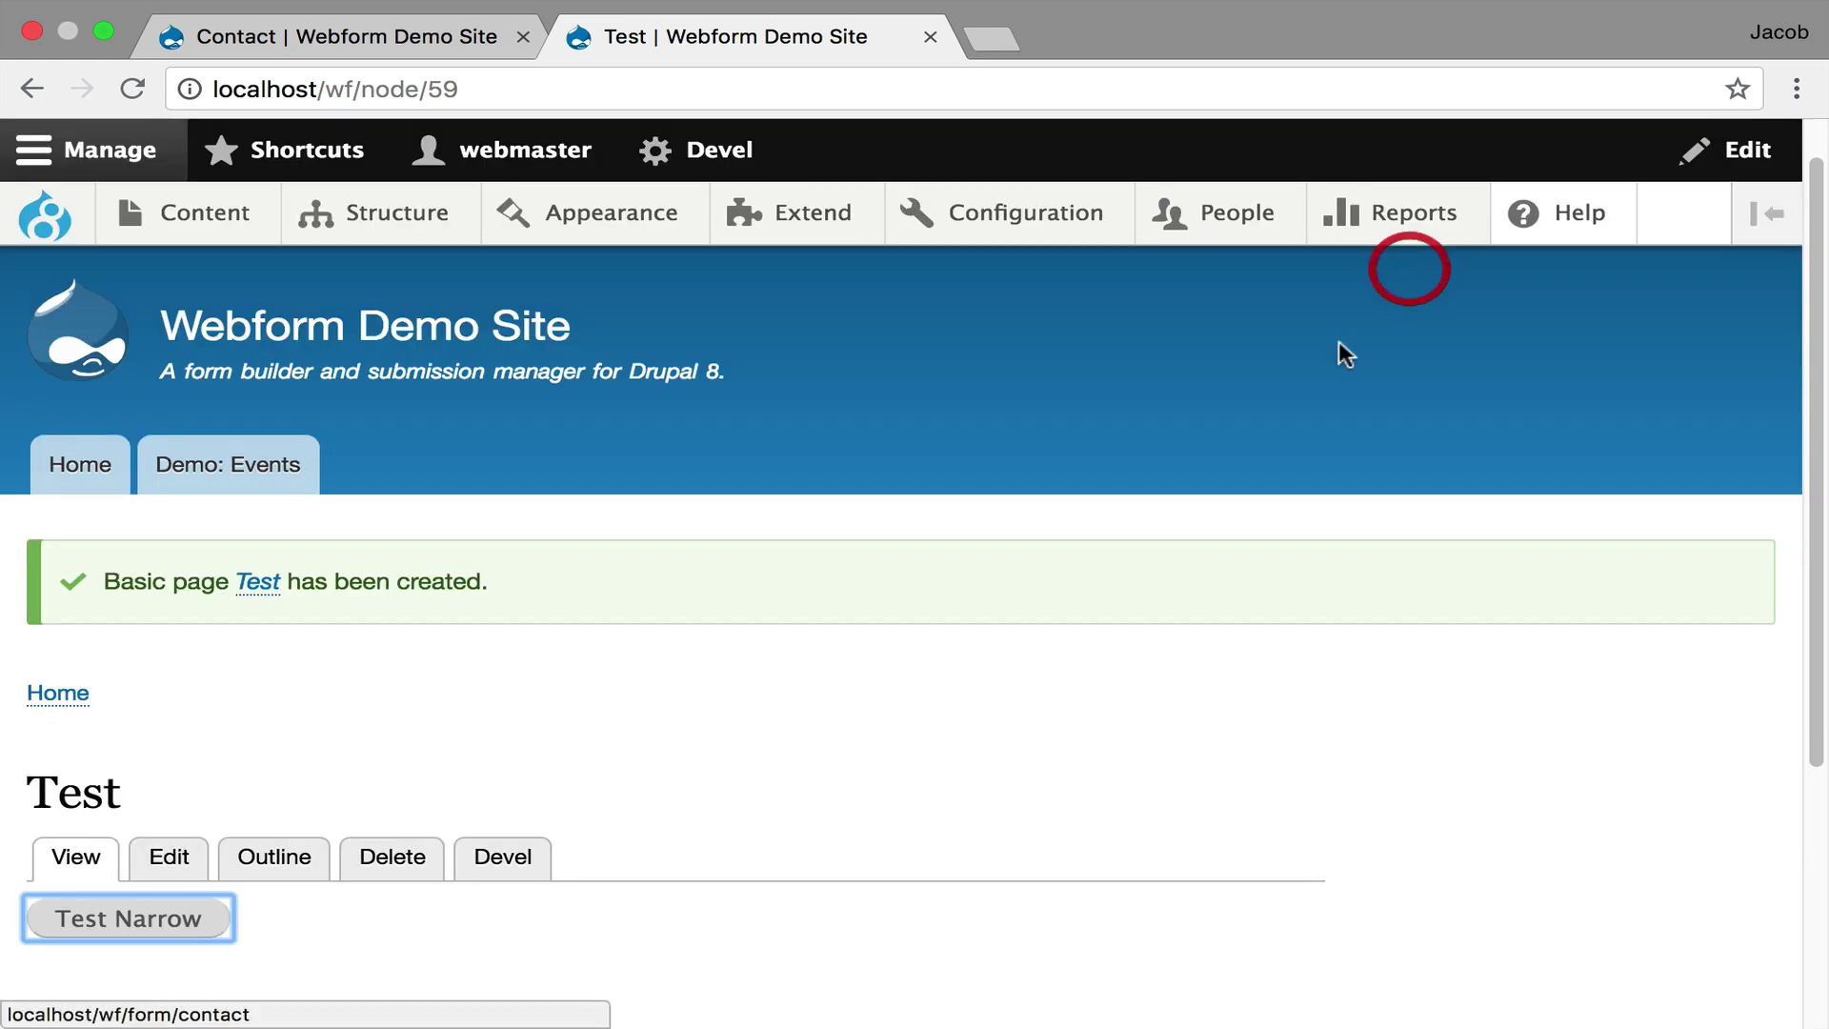
pyautogui.scroll(-4, 784, 653)
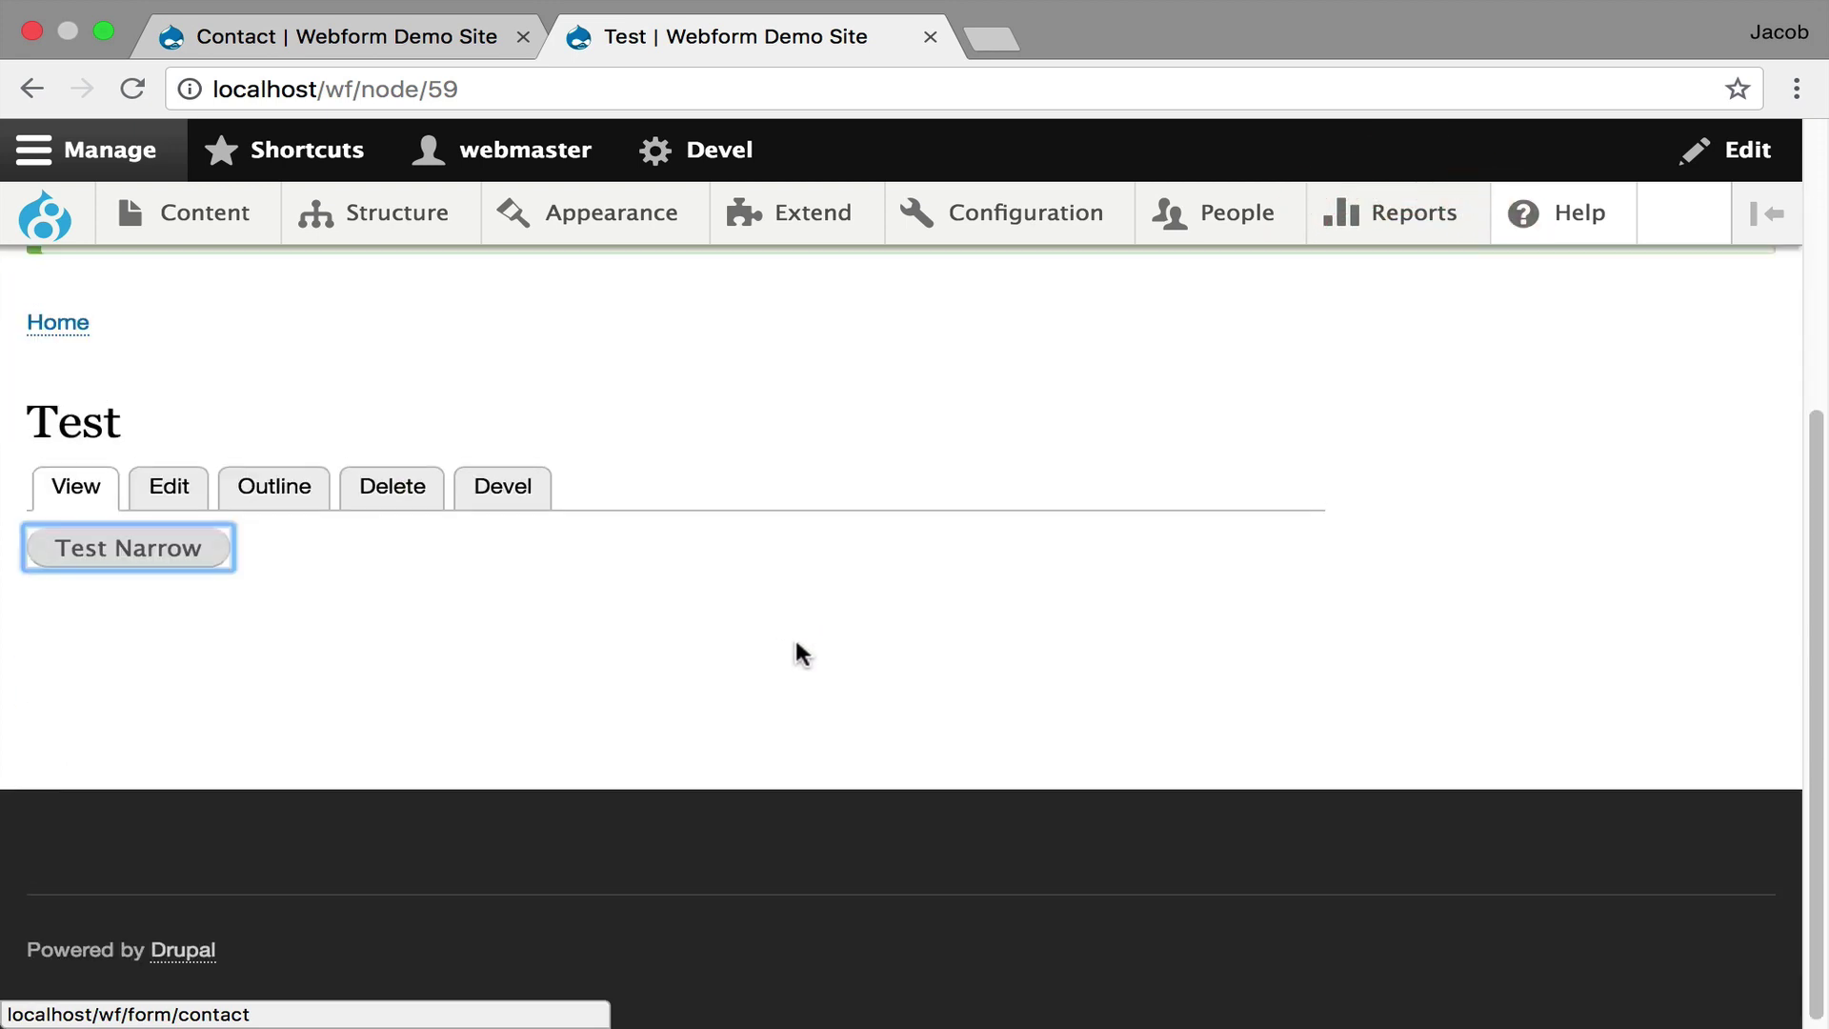
# - Start a new Footer menu link titled 'Contact'
pyautogui.scroll(4, 796, 654)
pyautogui.moveTo(404, 233)
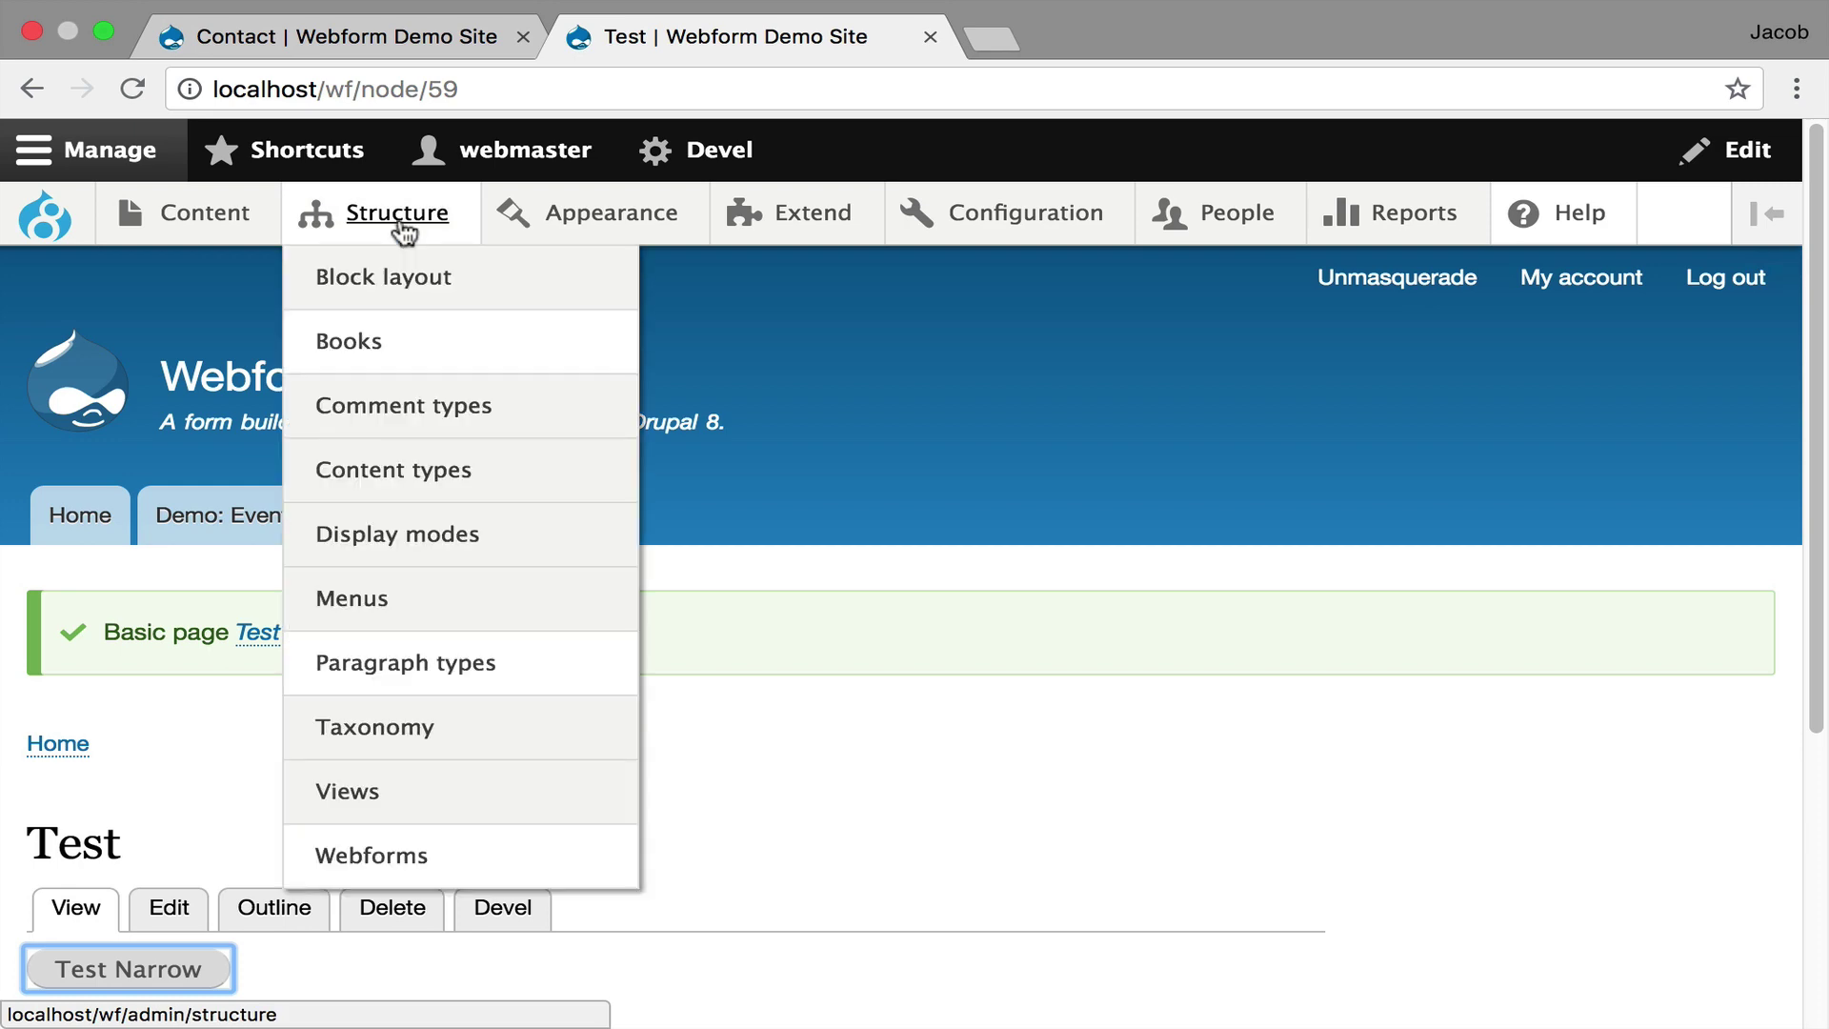
pyautogui.moveTo(392, 613)
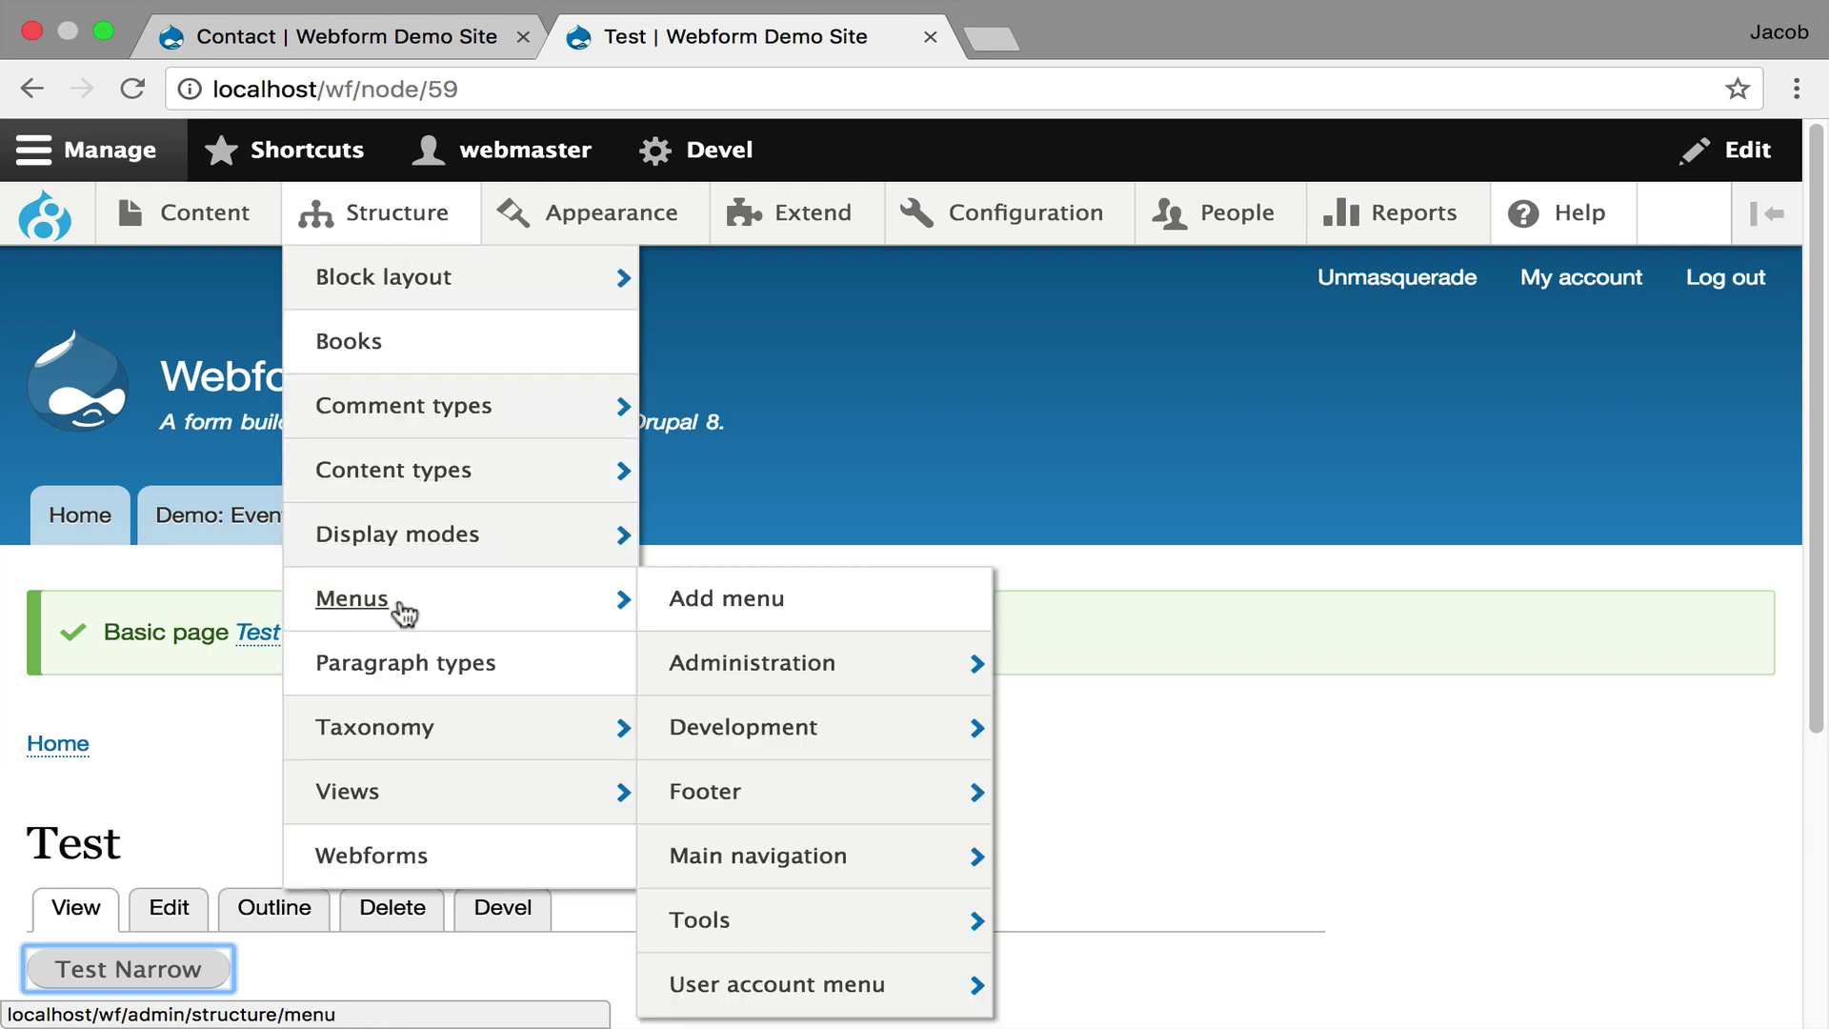
pyautogui.click(705, 789)
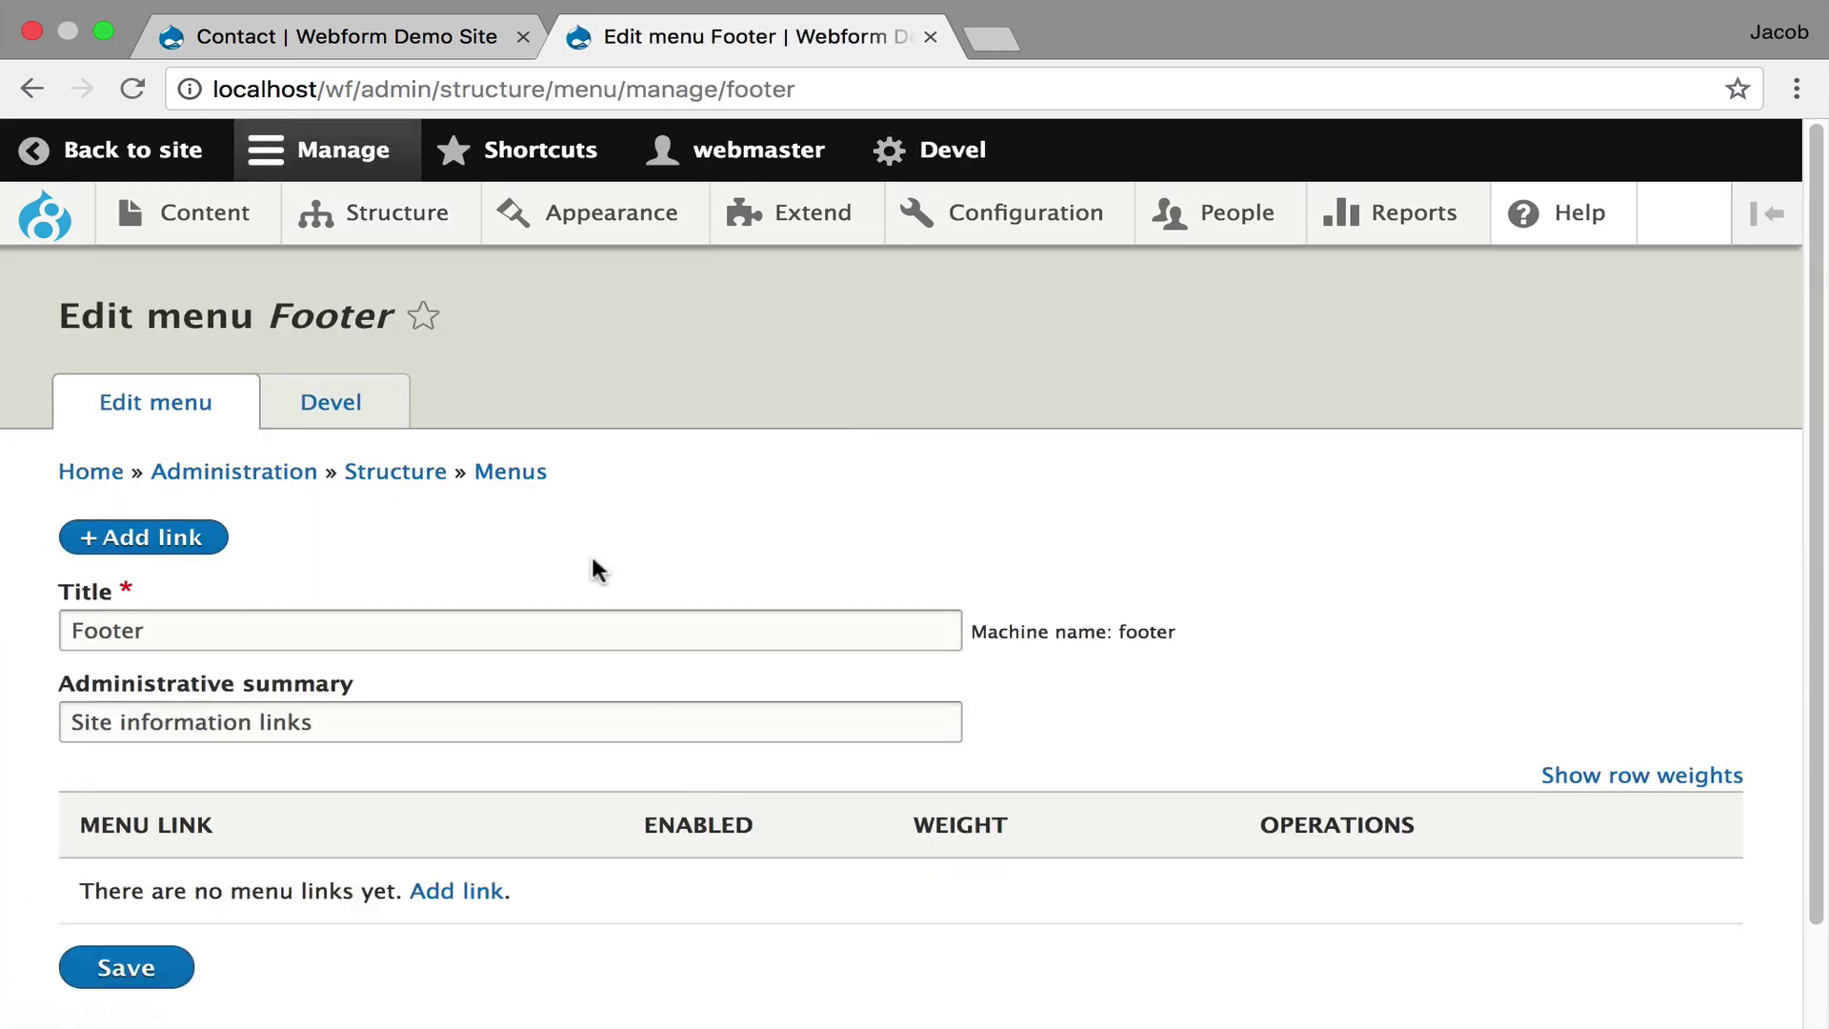
pyautogui.click(458, 886)
pyautogui.click(269, 486)
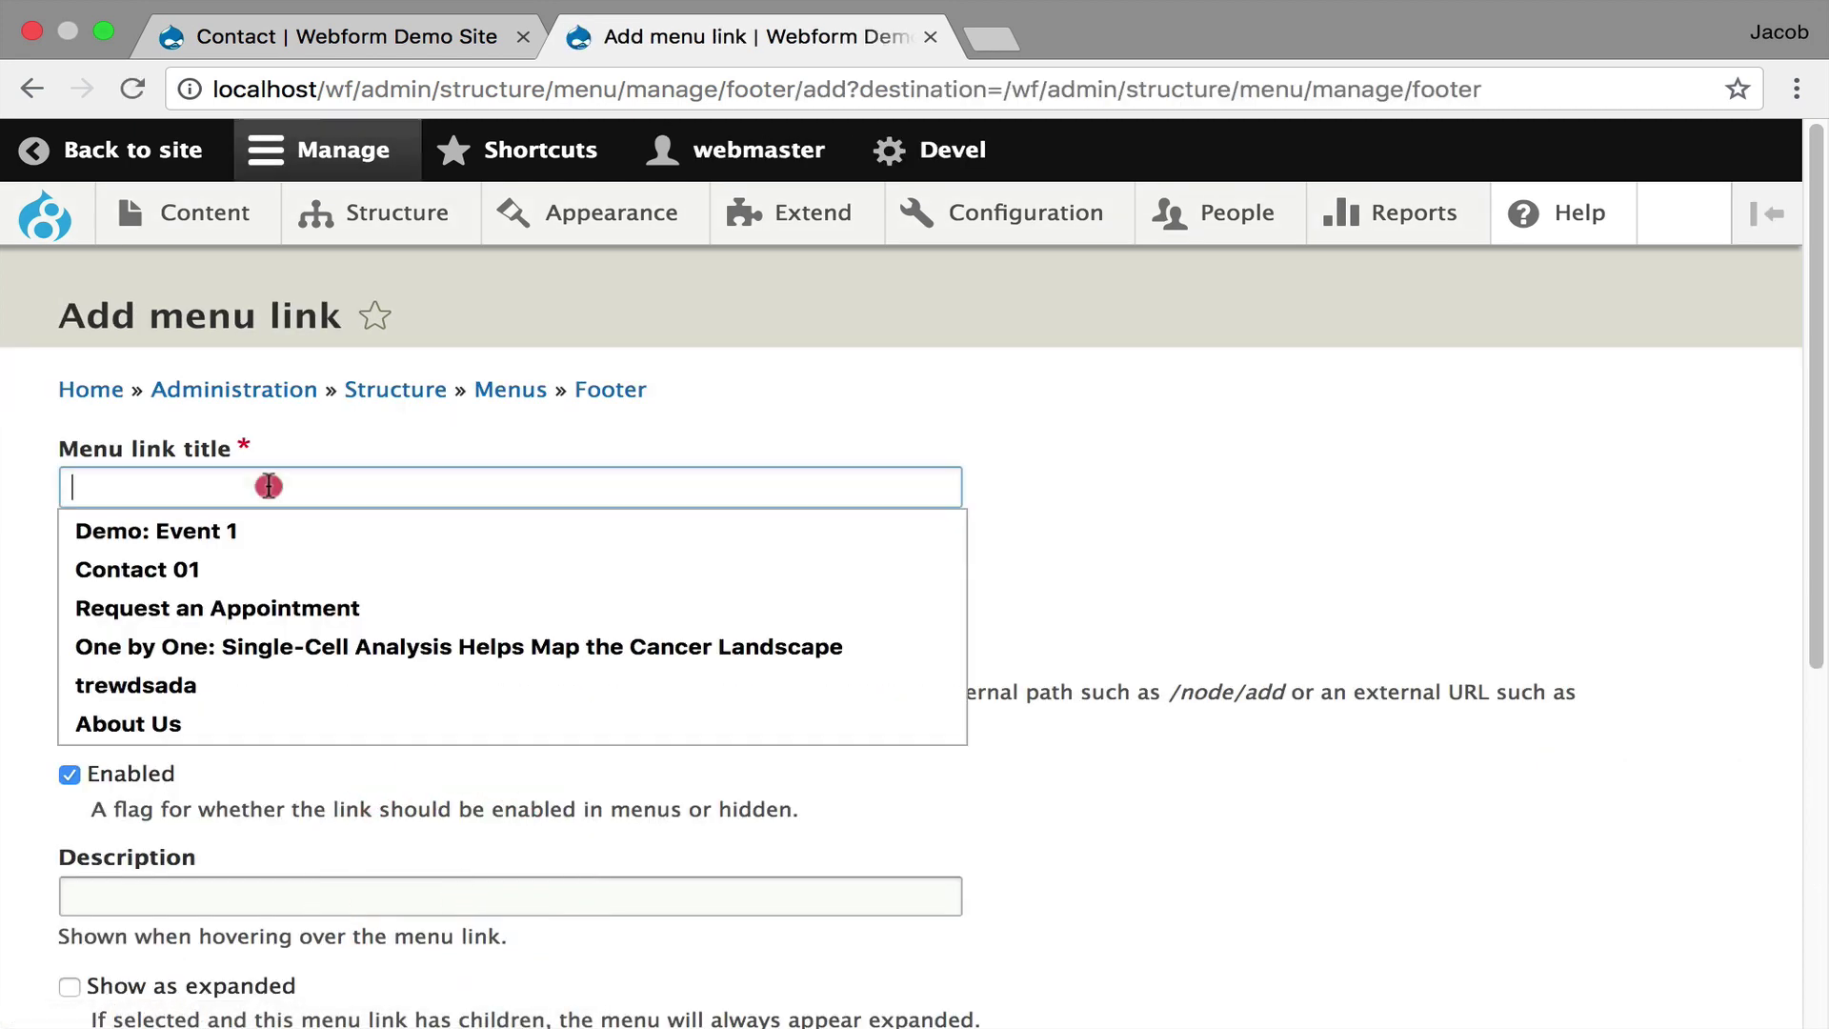
pyautogui.write('Contact')
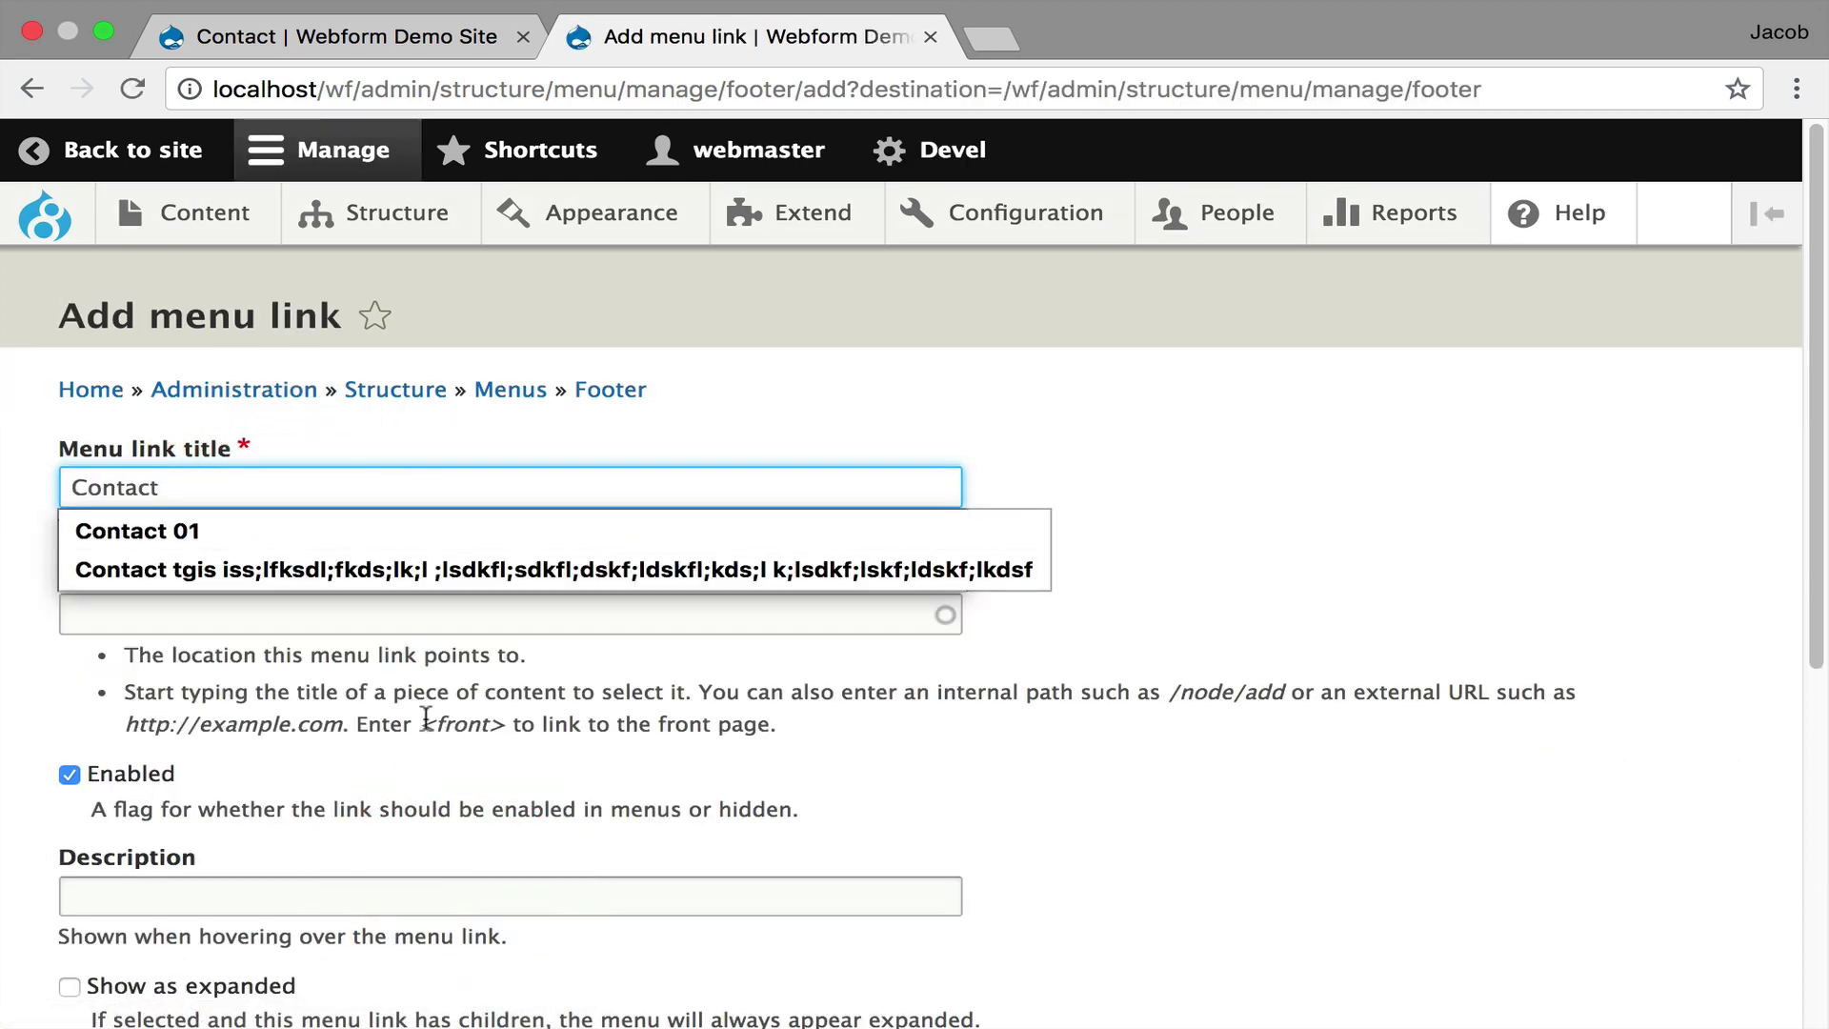
# - Set the link destination to /form/contact by trimming the pasted anchor markup
pyautogui.click(356, 615)
pyautogui.press('super+v')
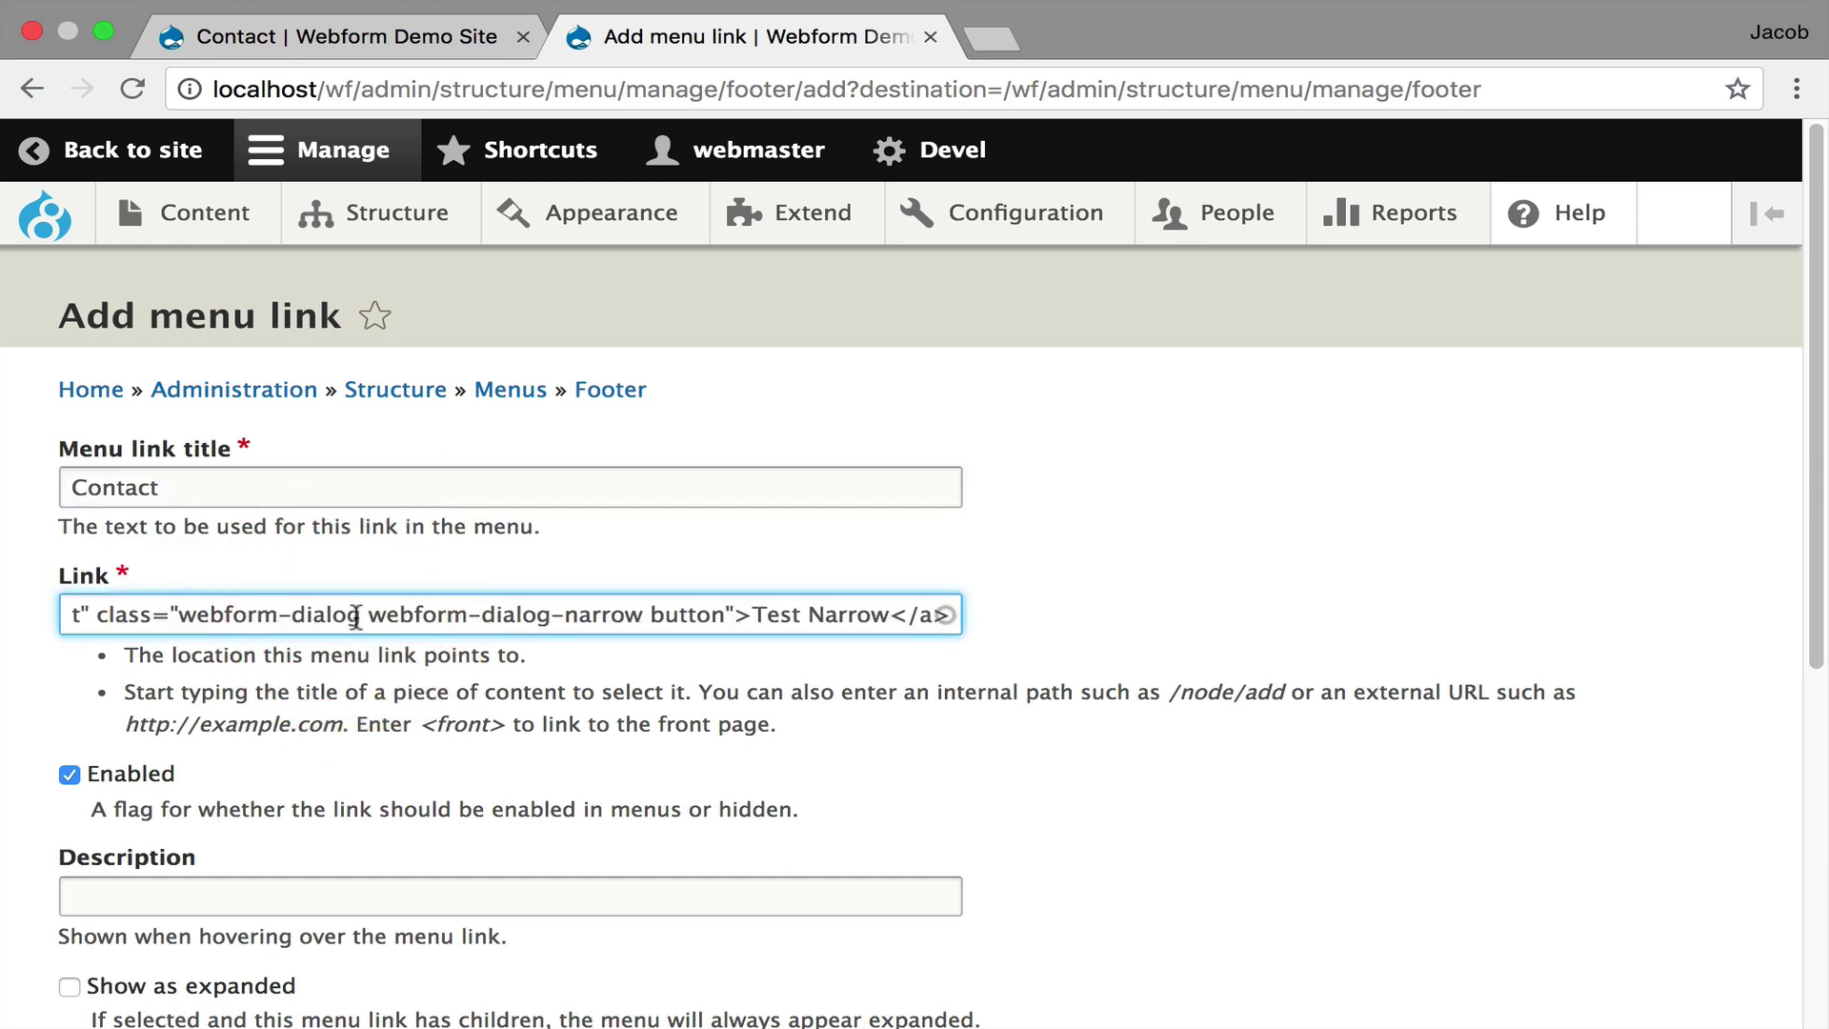
pyautogui.hotkey('alt', 'Left')
pyautogui.hotkey('alt', 'Left')
pyautogui.hotkey('alt', 'Left')
pyautogui.hotkey('alt', 'Left')
pyautogui.hotkey('alt', 'Right')
pyautogui.hotkey('alt', 'shift', 'Left')
pyautogui.hotkey('alt', 'shift', 'Left')
pyautogui.hotkey('alt', 'shift', 'Left')
pyautogui.hotkey('alt', 'shift', 'Left')
pyautogui.hotkey('alt', 'shift', 'Left')
pyautogui.press('BackSpace')
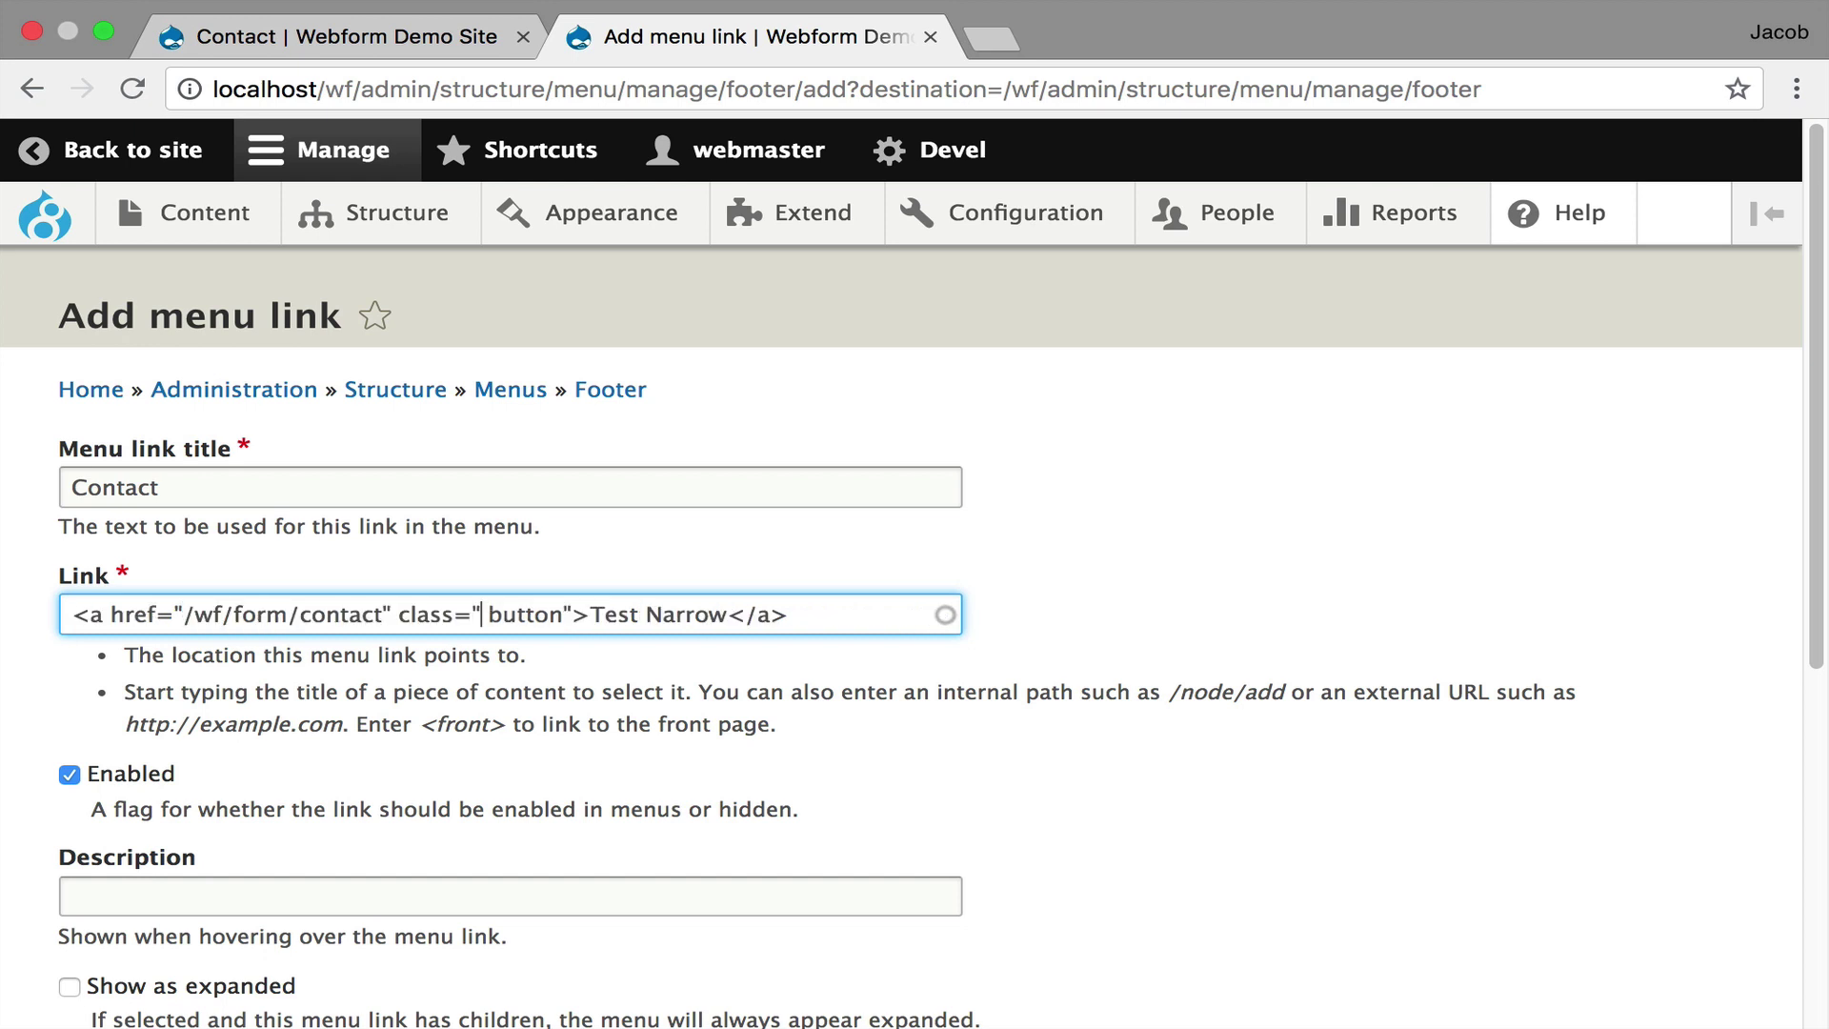
pyautogui.hotkey('alt', 'Left')
pyautogui.hotkey('alt', 'Right')
pyautogui.press('super+shift+Right')
pyautogui.press('BackSpace')
pyautogui.press('super+Left')
pyautogui.hotkey('alt', 'shift', 'Right')
pyautogui.hotkey('alt', 'shift', 'Right')
pyautogui.hotkey('alt', 'shift', 'Right')
pyautogui.press('BackSpace')
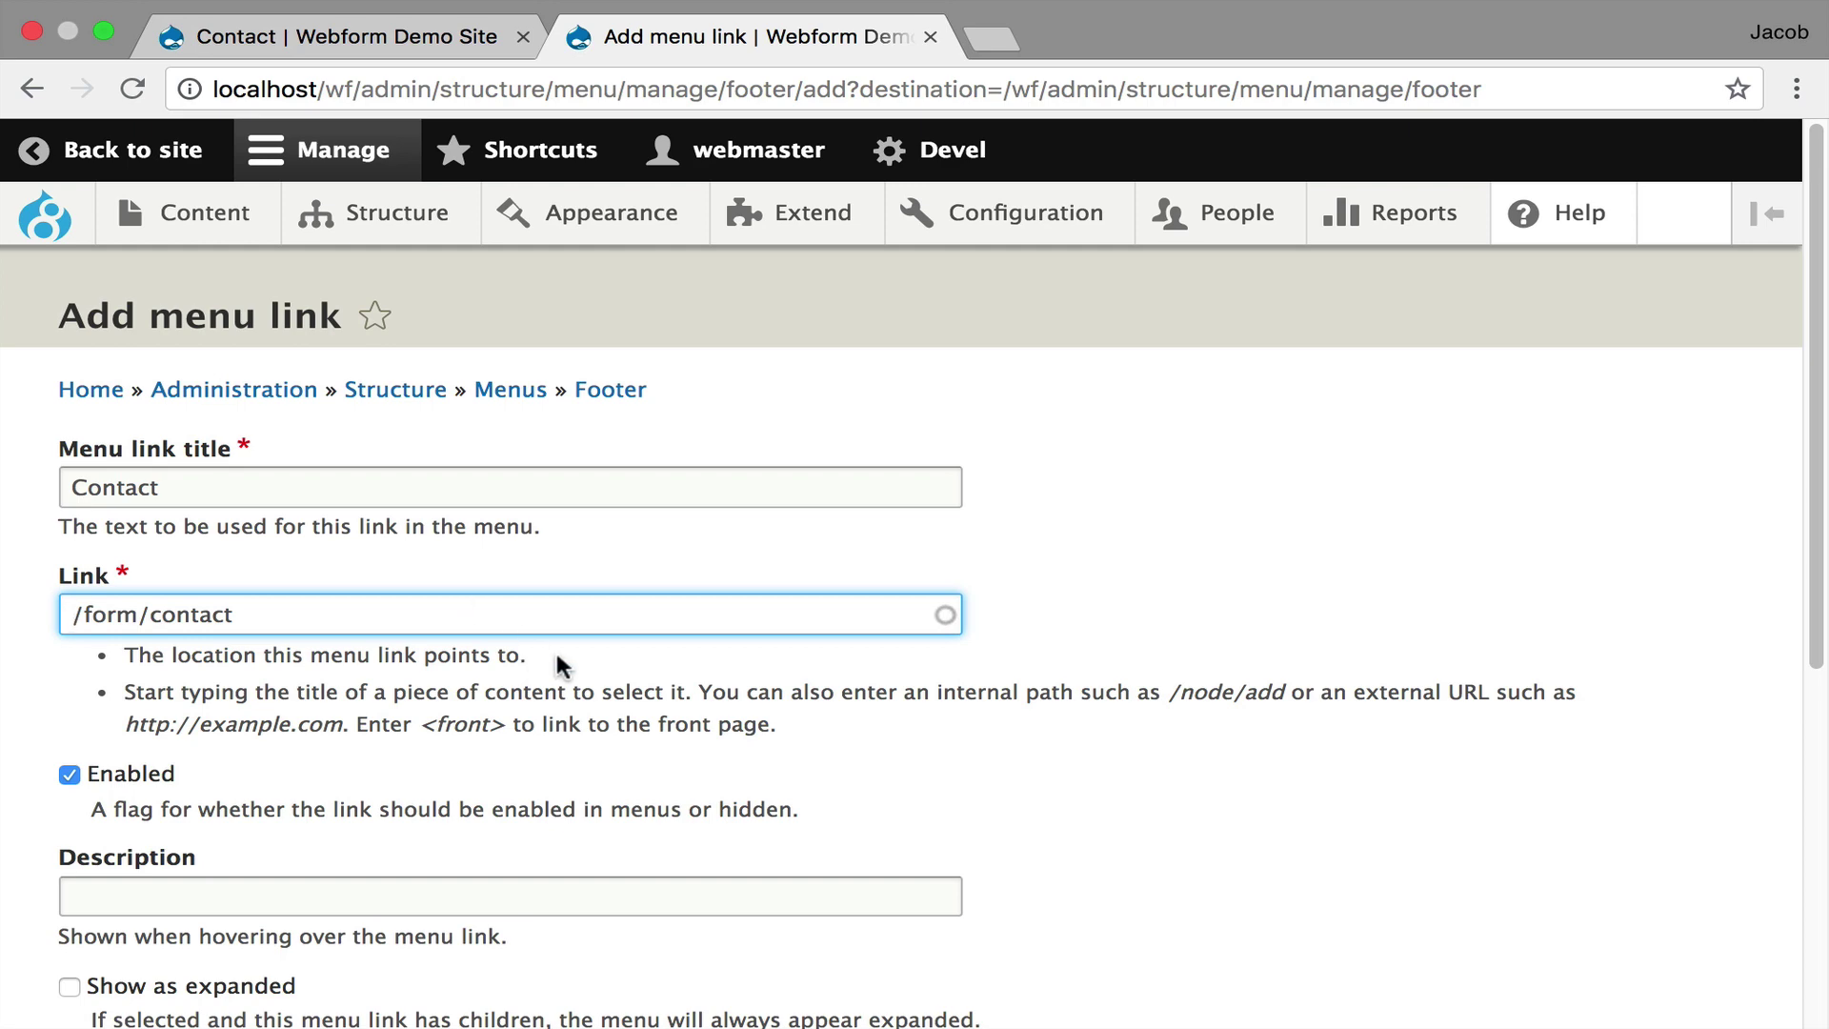
# - Give the link Class 'webform-dialog webform-dialog-narrow' and save it
pyautogui.scroll(-3, 559, 666)
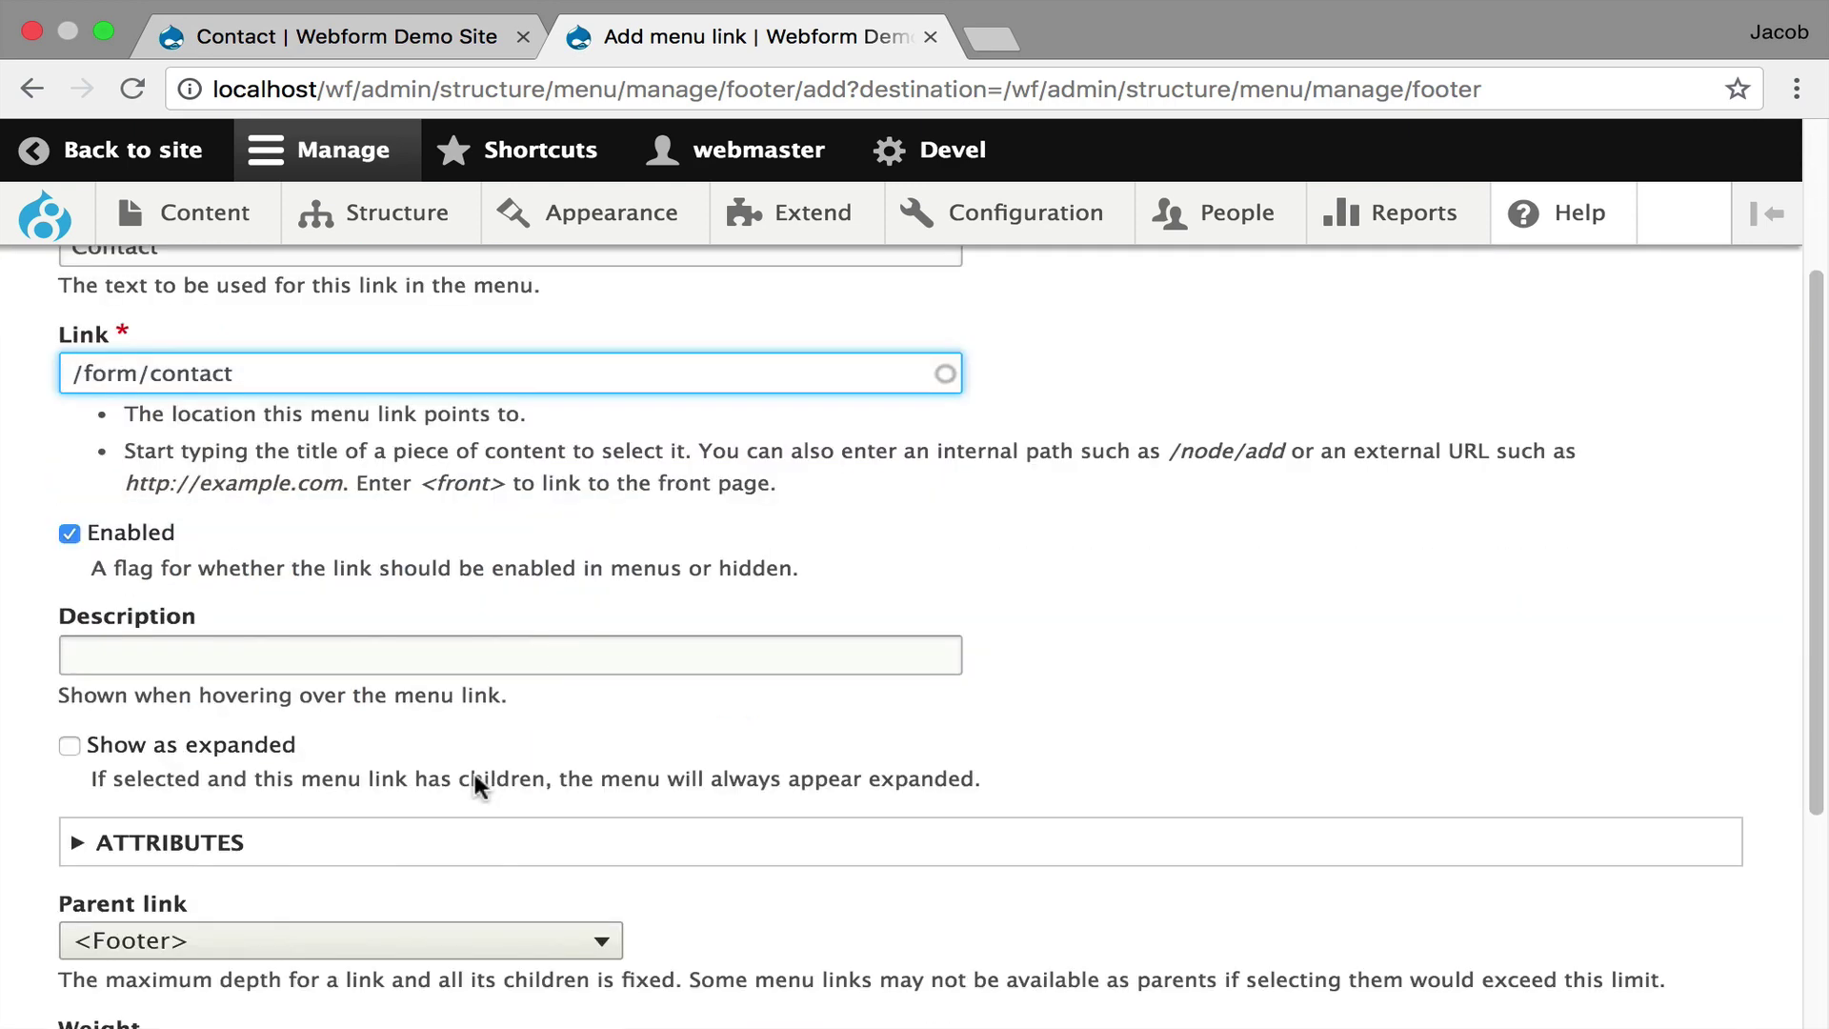
pyautogui.click(476, 844)
pyautogui.scroll(-2, 586, 454)
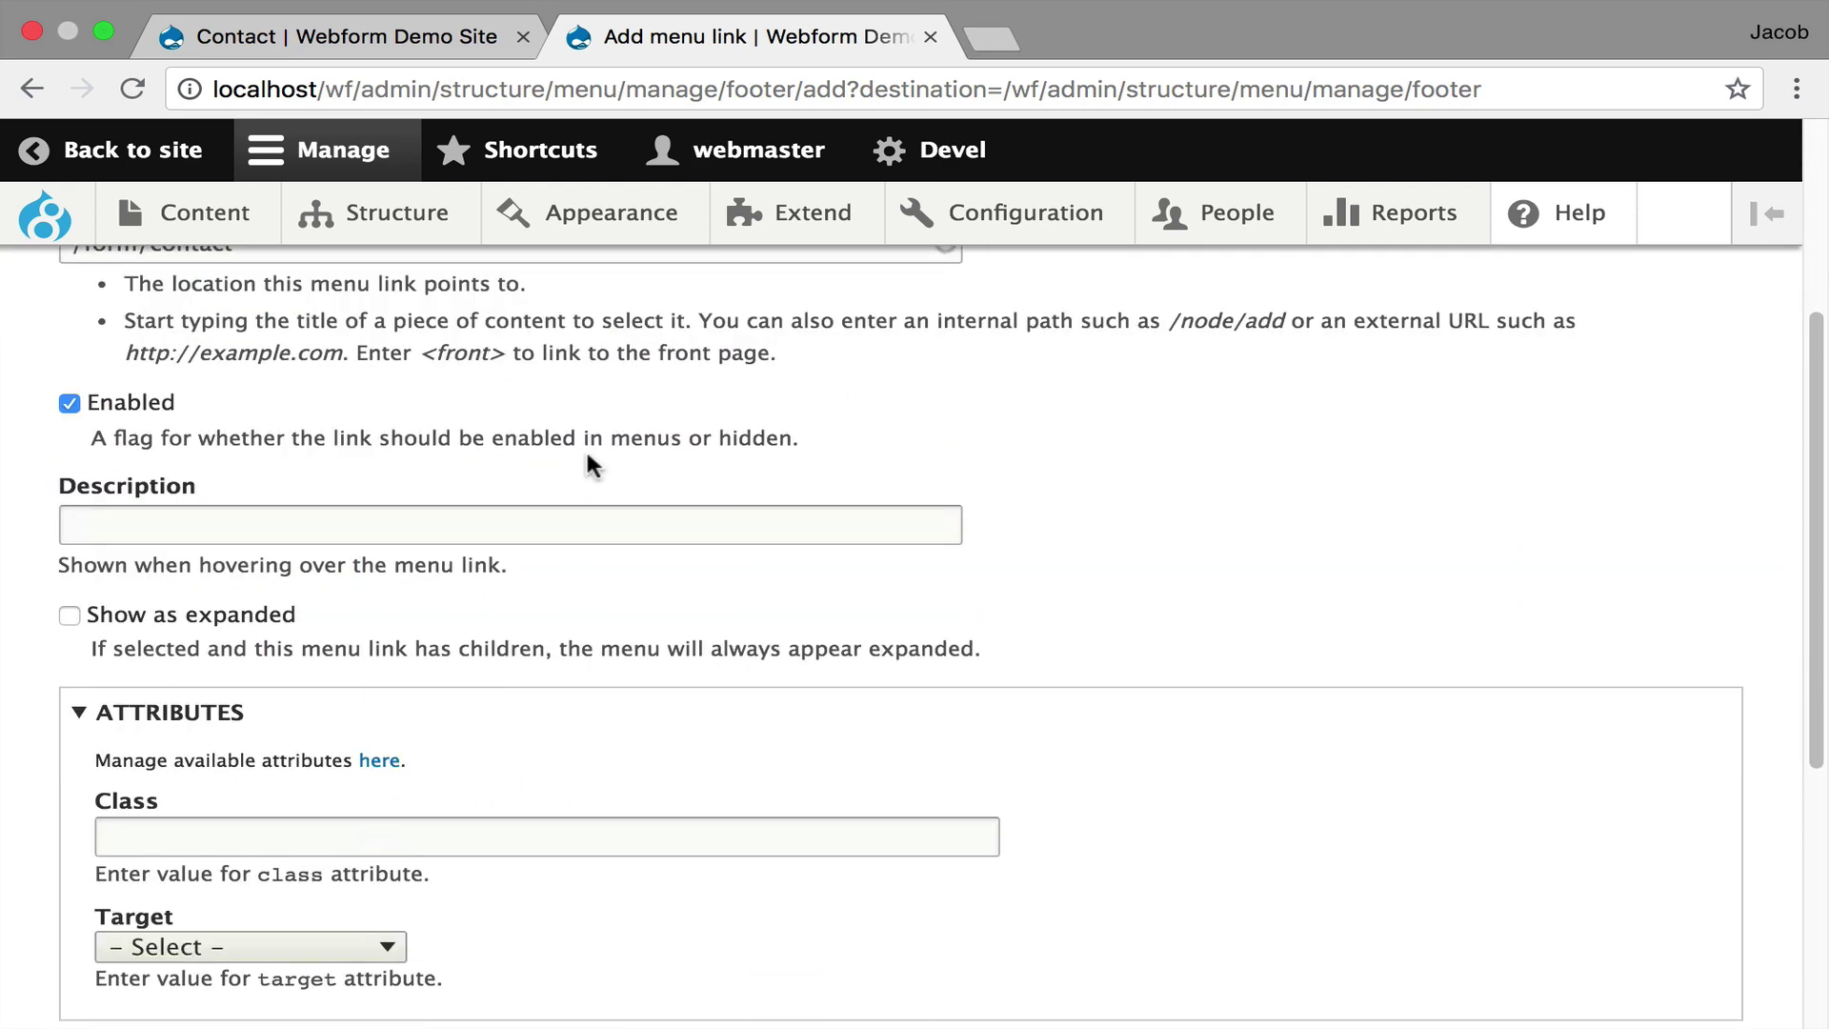
pyautogui.scroll(-3, 585, 454)
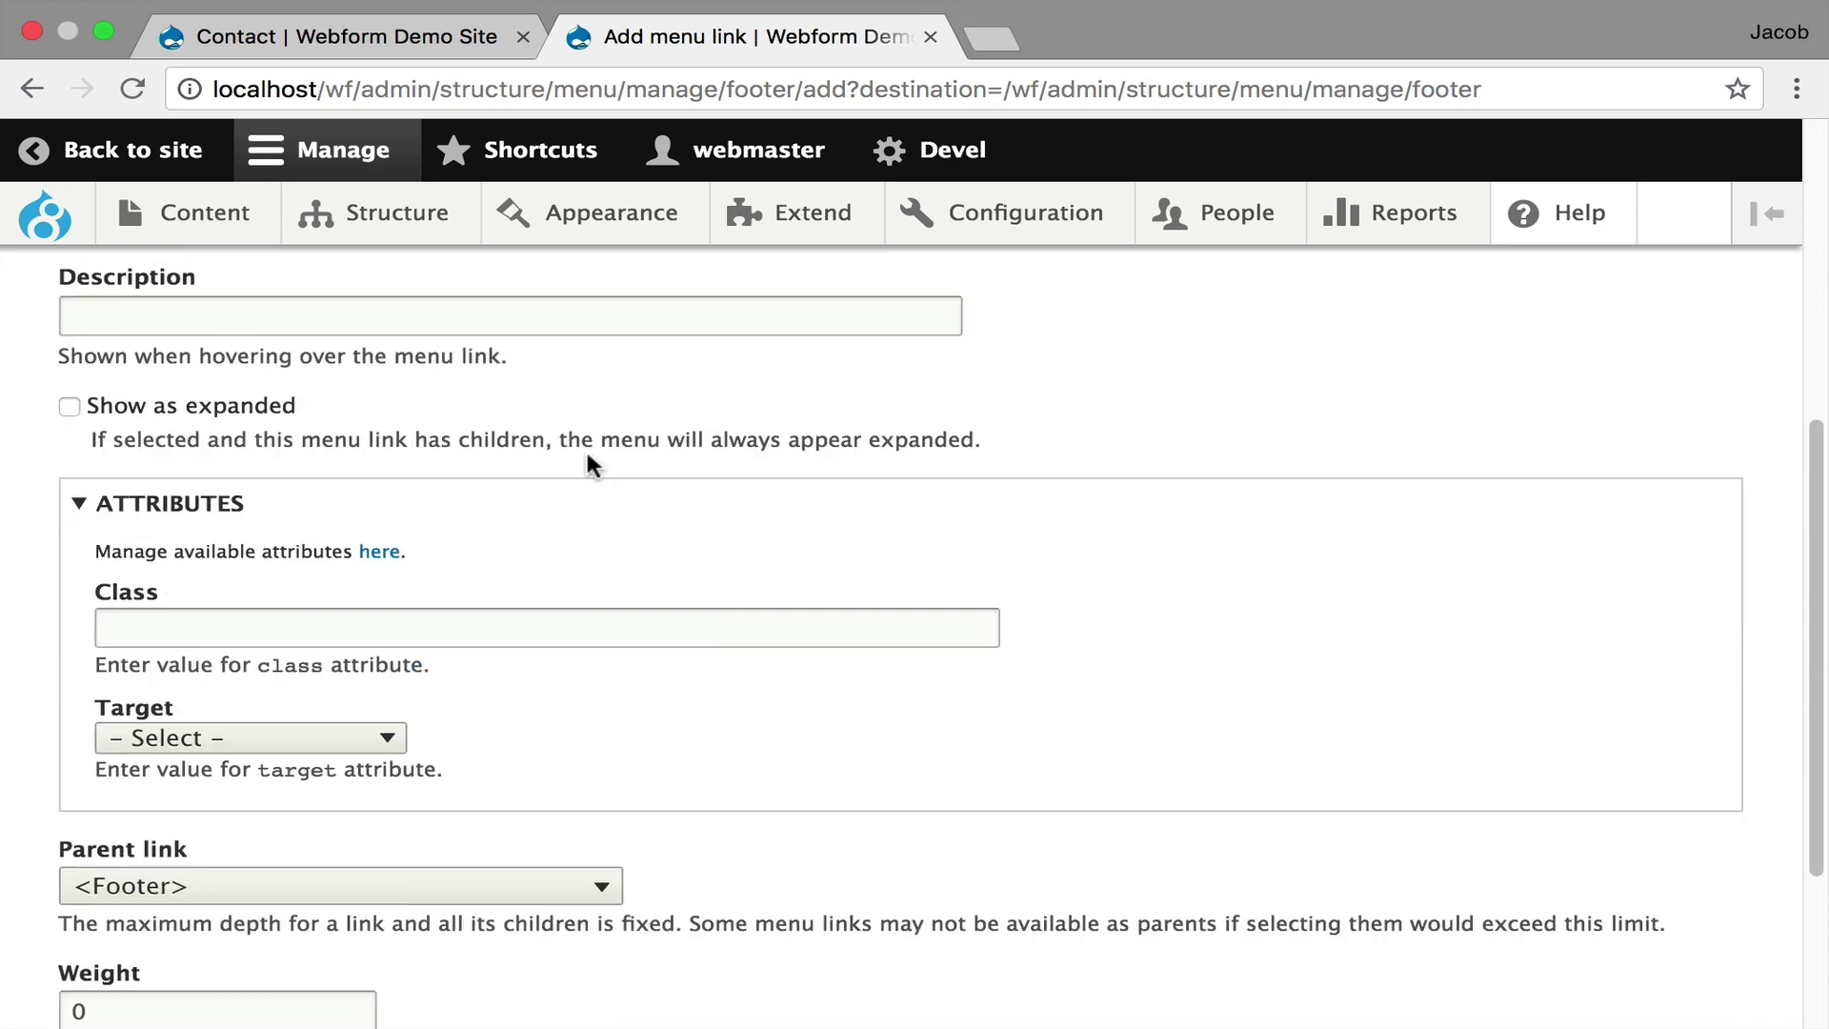
pyautogui.click(348, 629)
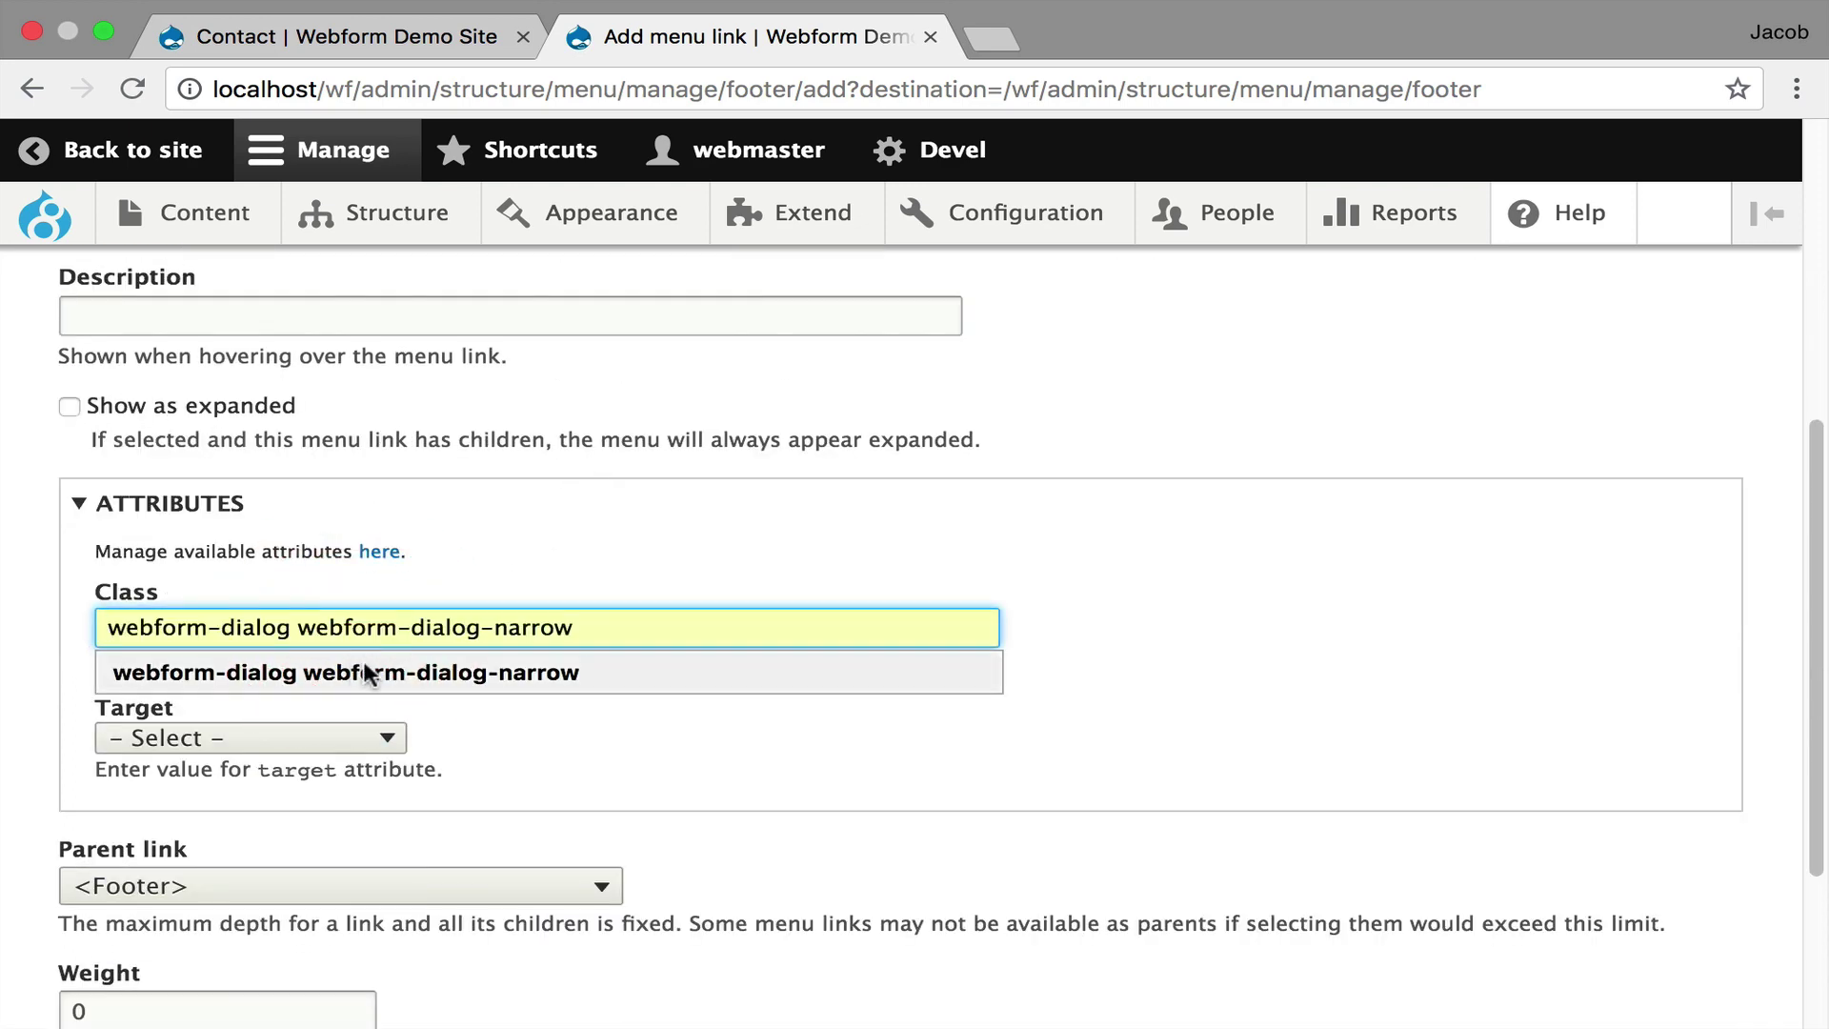
pyautogui.click(353, 672)
pyautogui.scroll(-4, 640, 666)
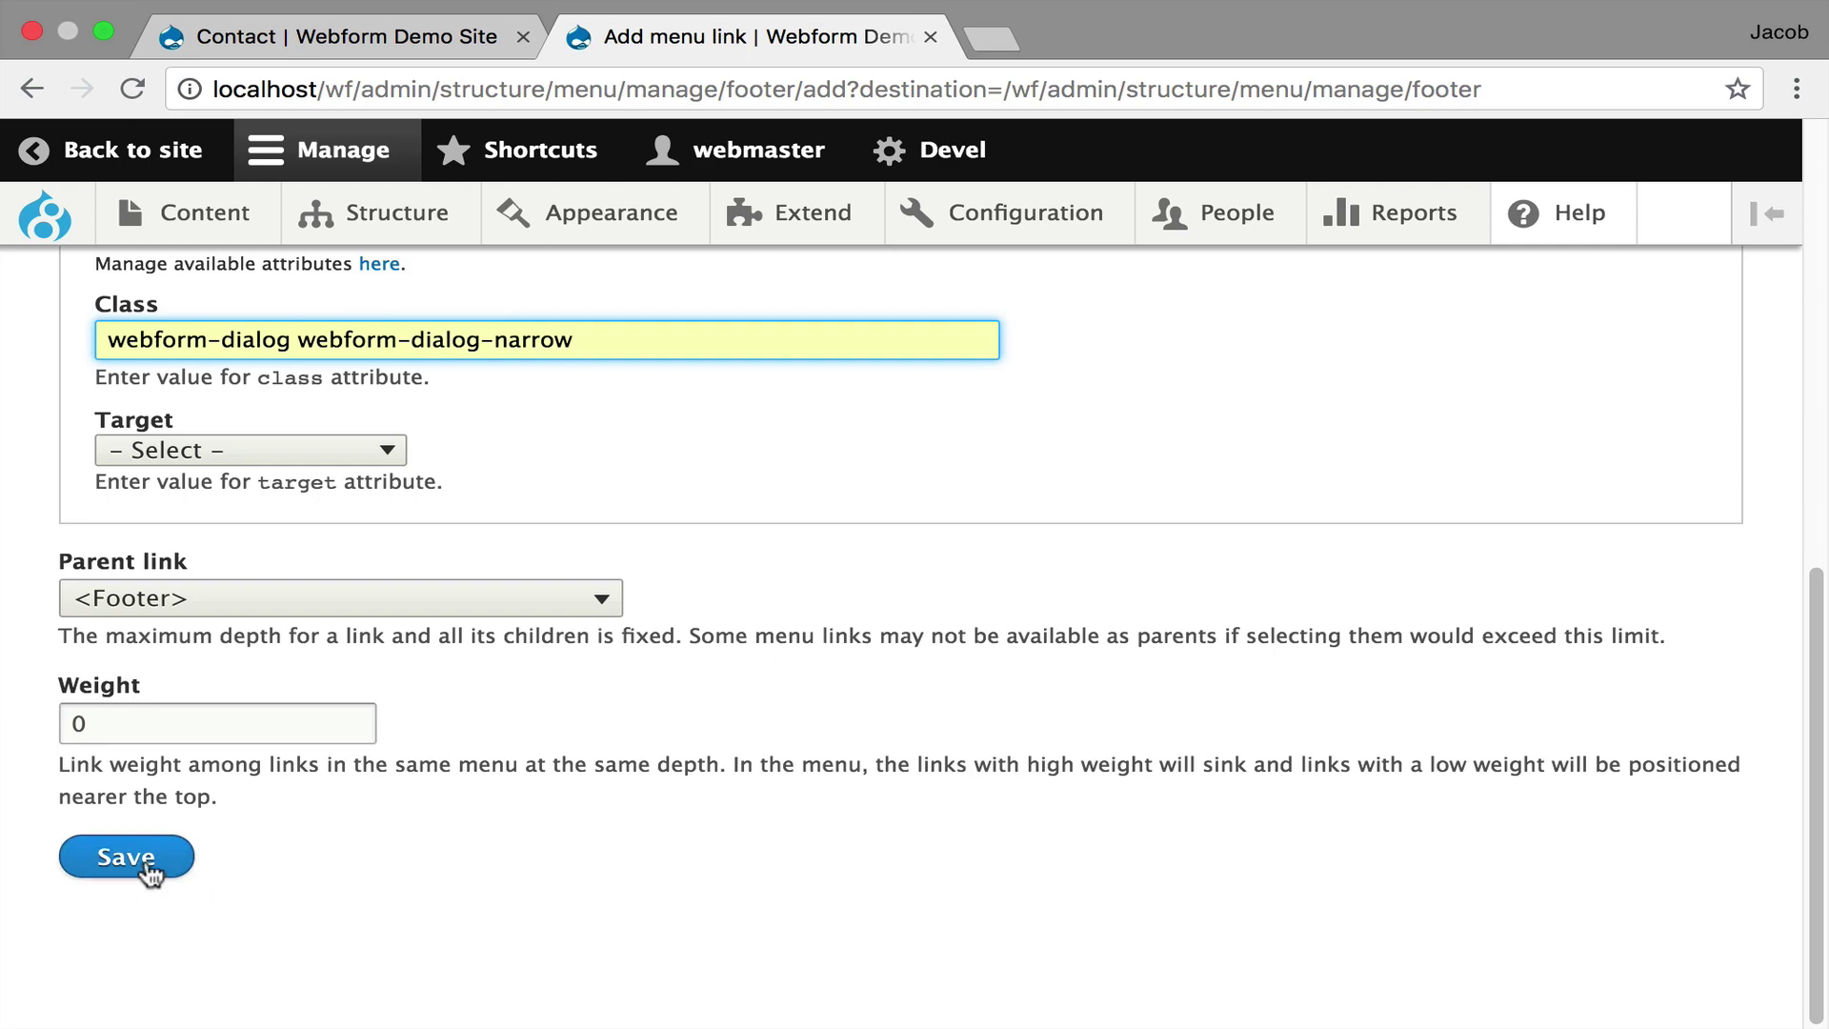
pyautogui.click(141, 862)
# - Test that the new Contact link opens the Contact dialog, then close it
pyautogui.scroll(-3, 554, 755)
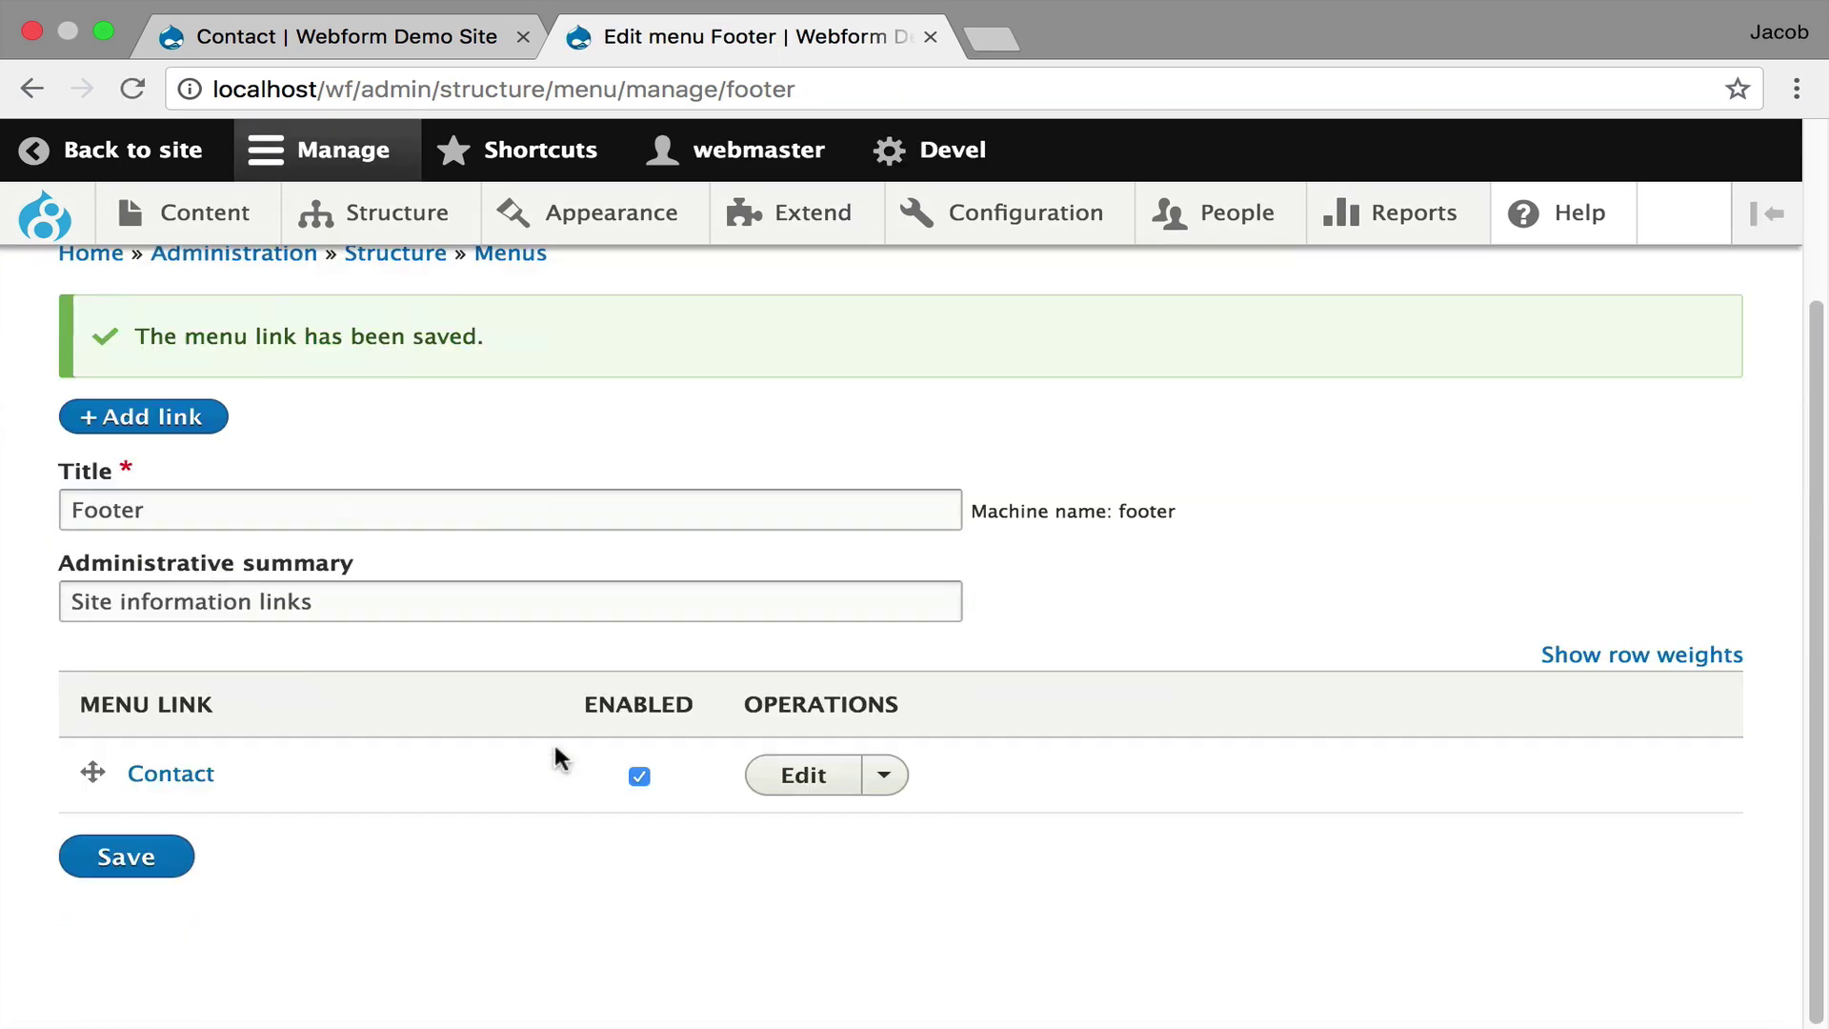
pyautogui.click(186, 780)
pyautogui.click(1406, 272)
pyautogui.scroll(3, 276, 538)
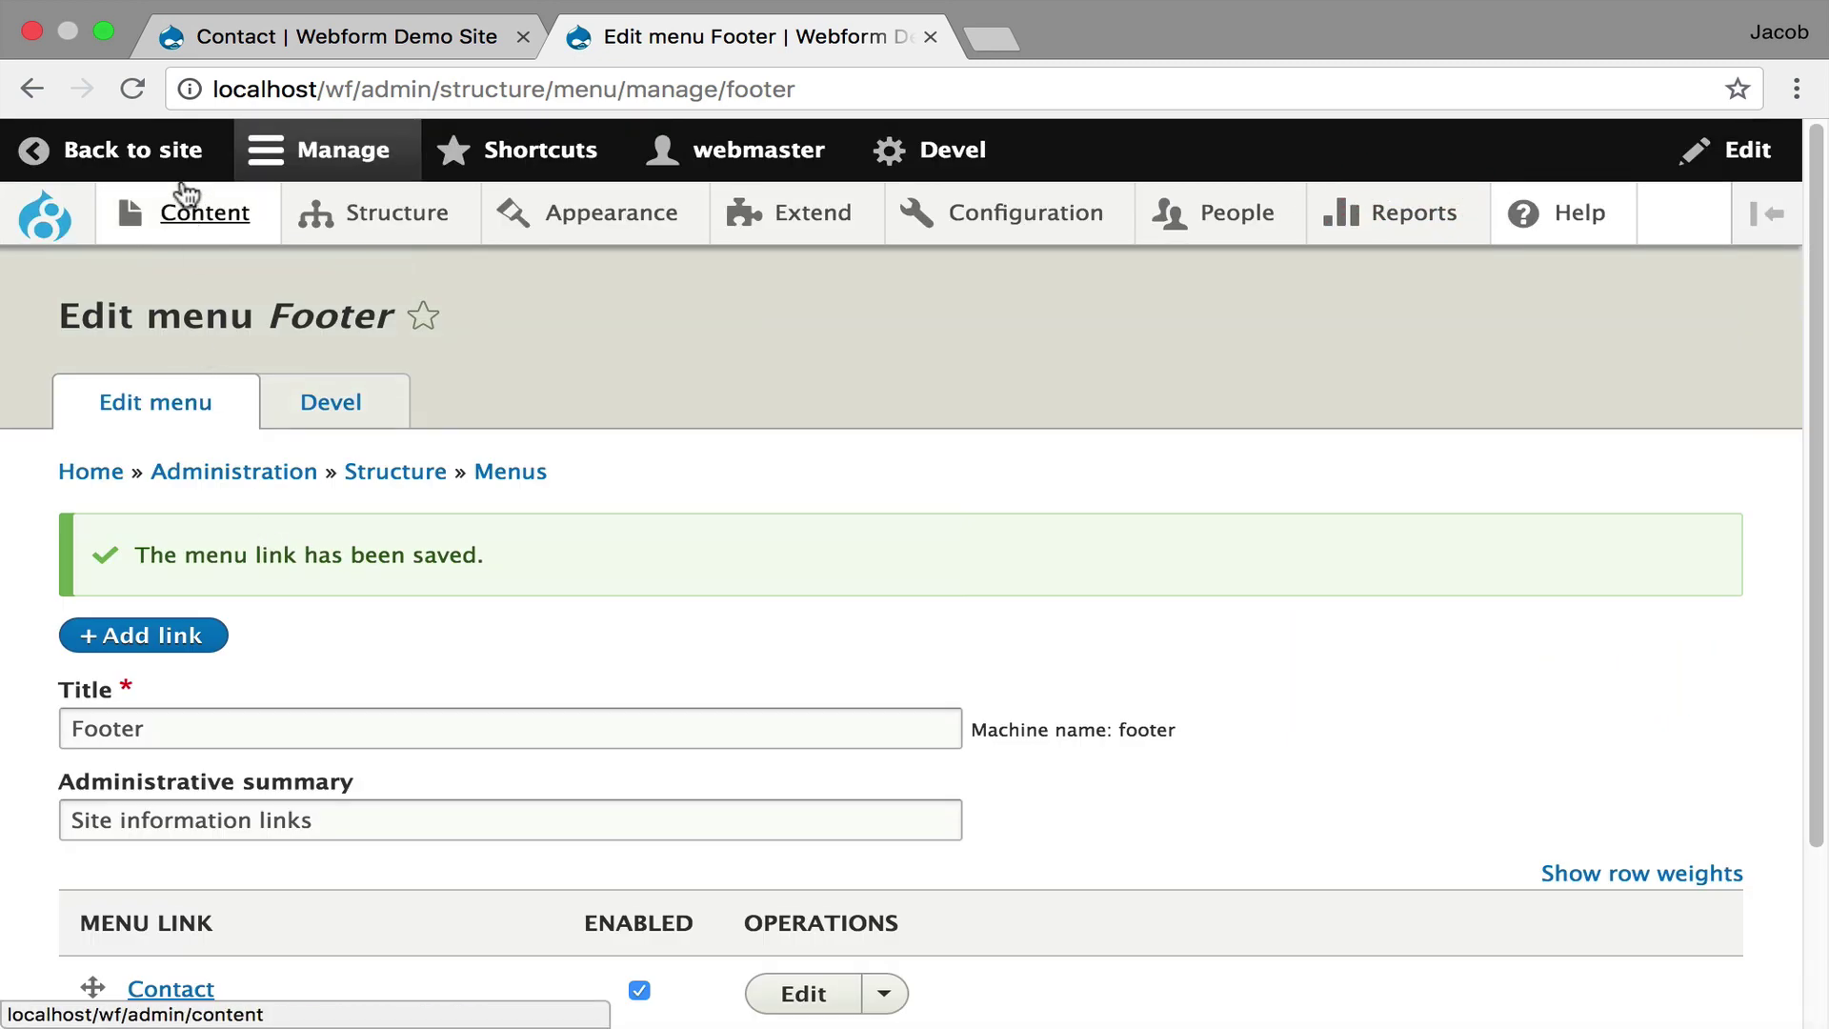
# - From the Home page, open the footer Contact link's modal and close it
pyautogui.click(90, 471)
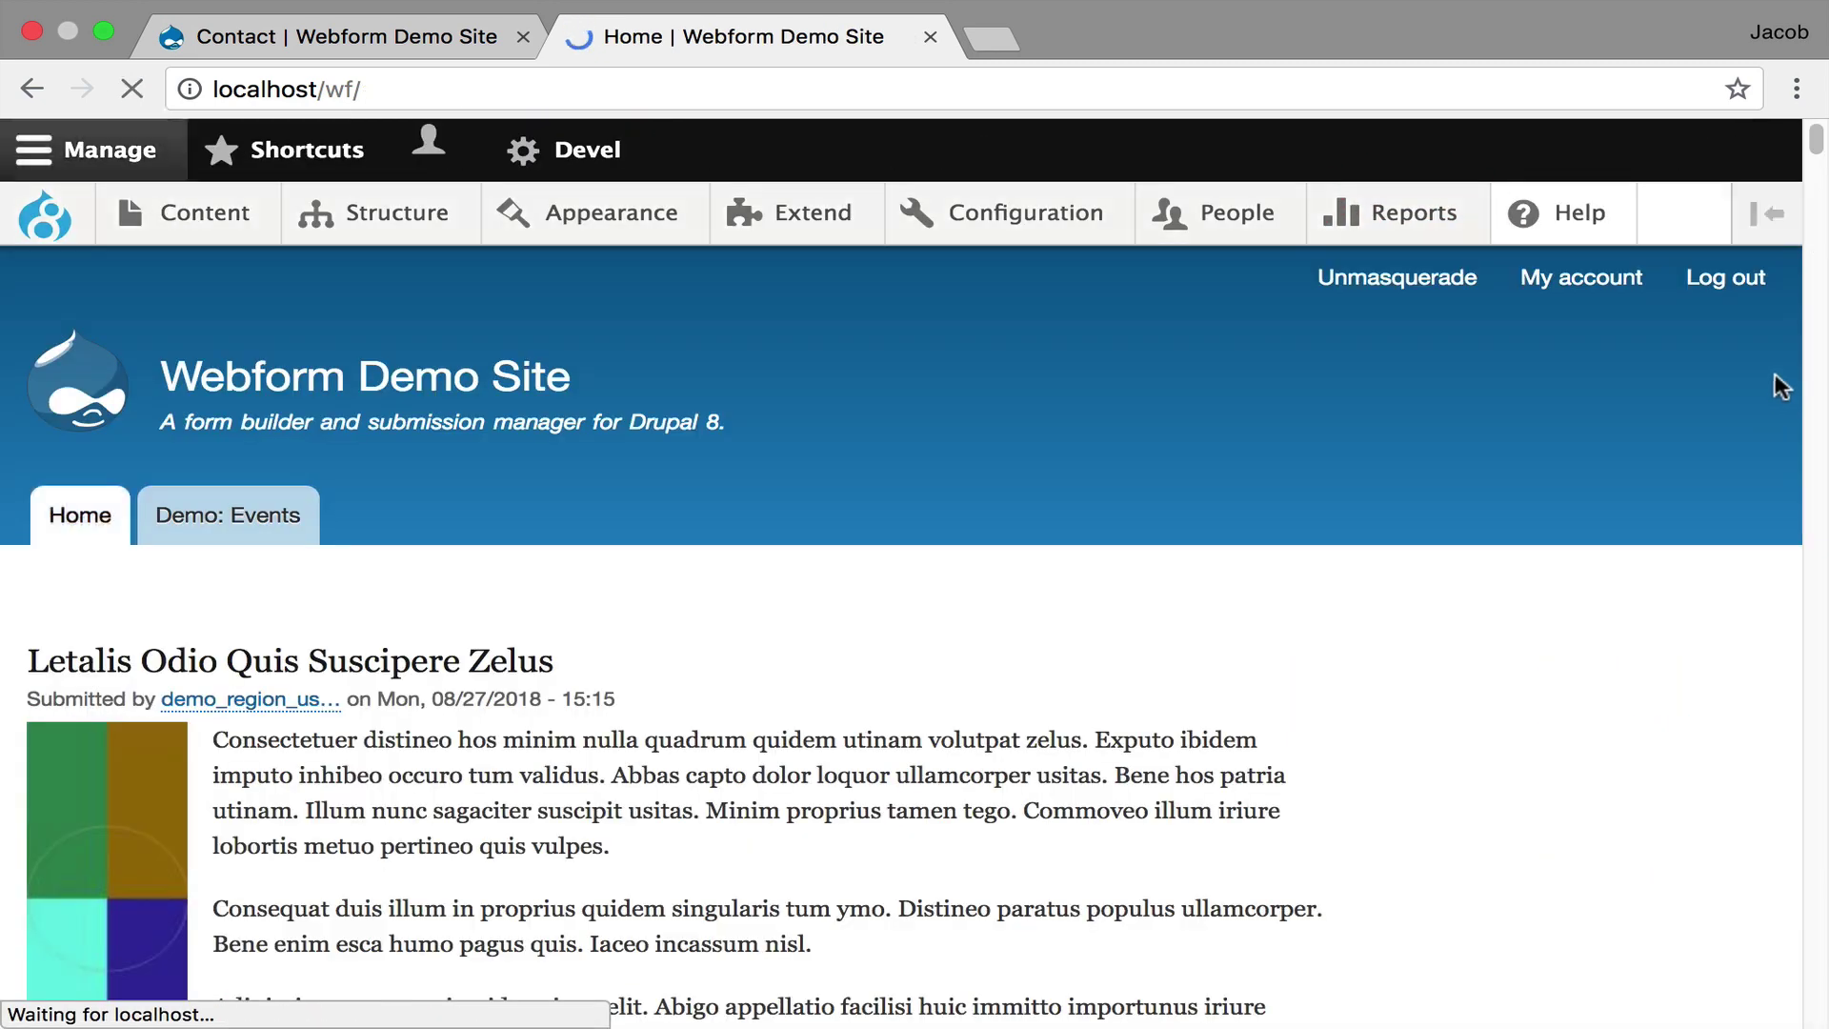
pyautogui.moveTo(1815, 142); pyautogui.dragTo(1813, 1016)
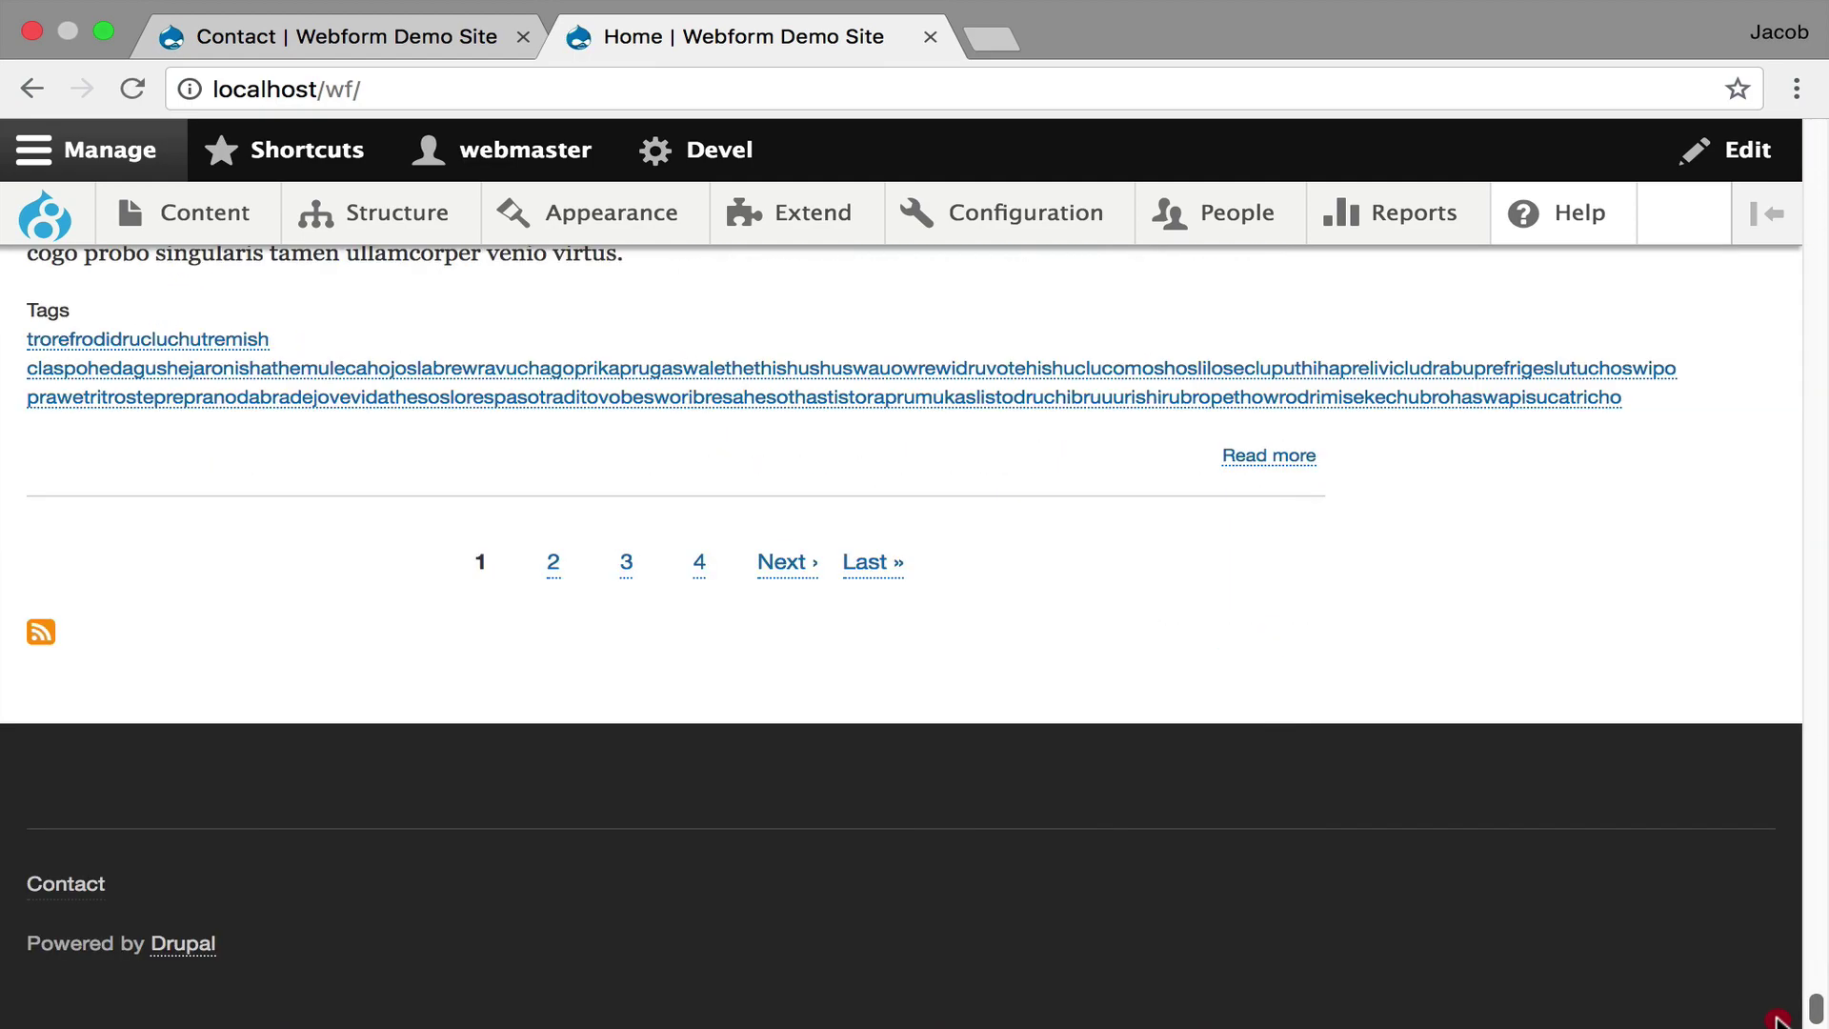
pyautogui.click(70, 887)
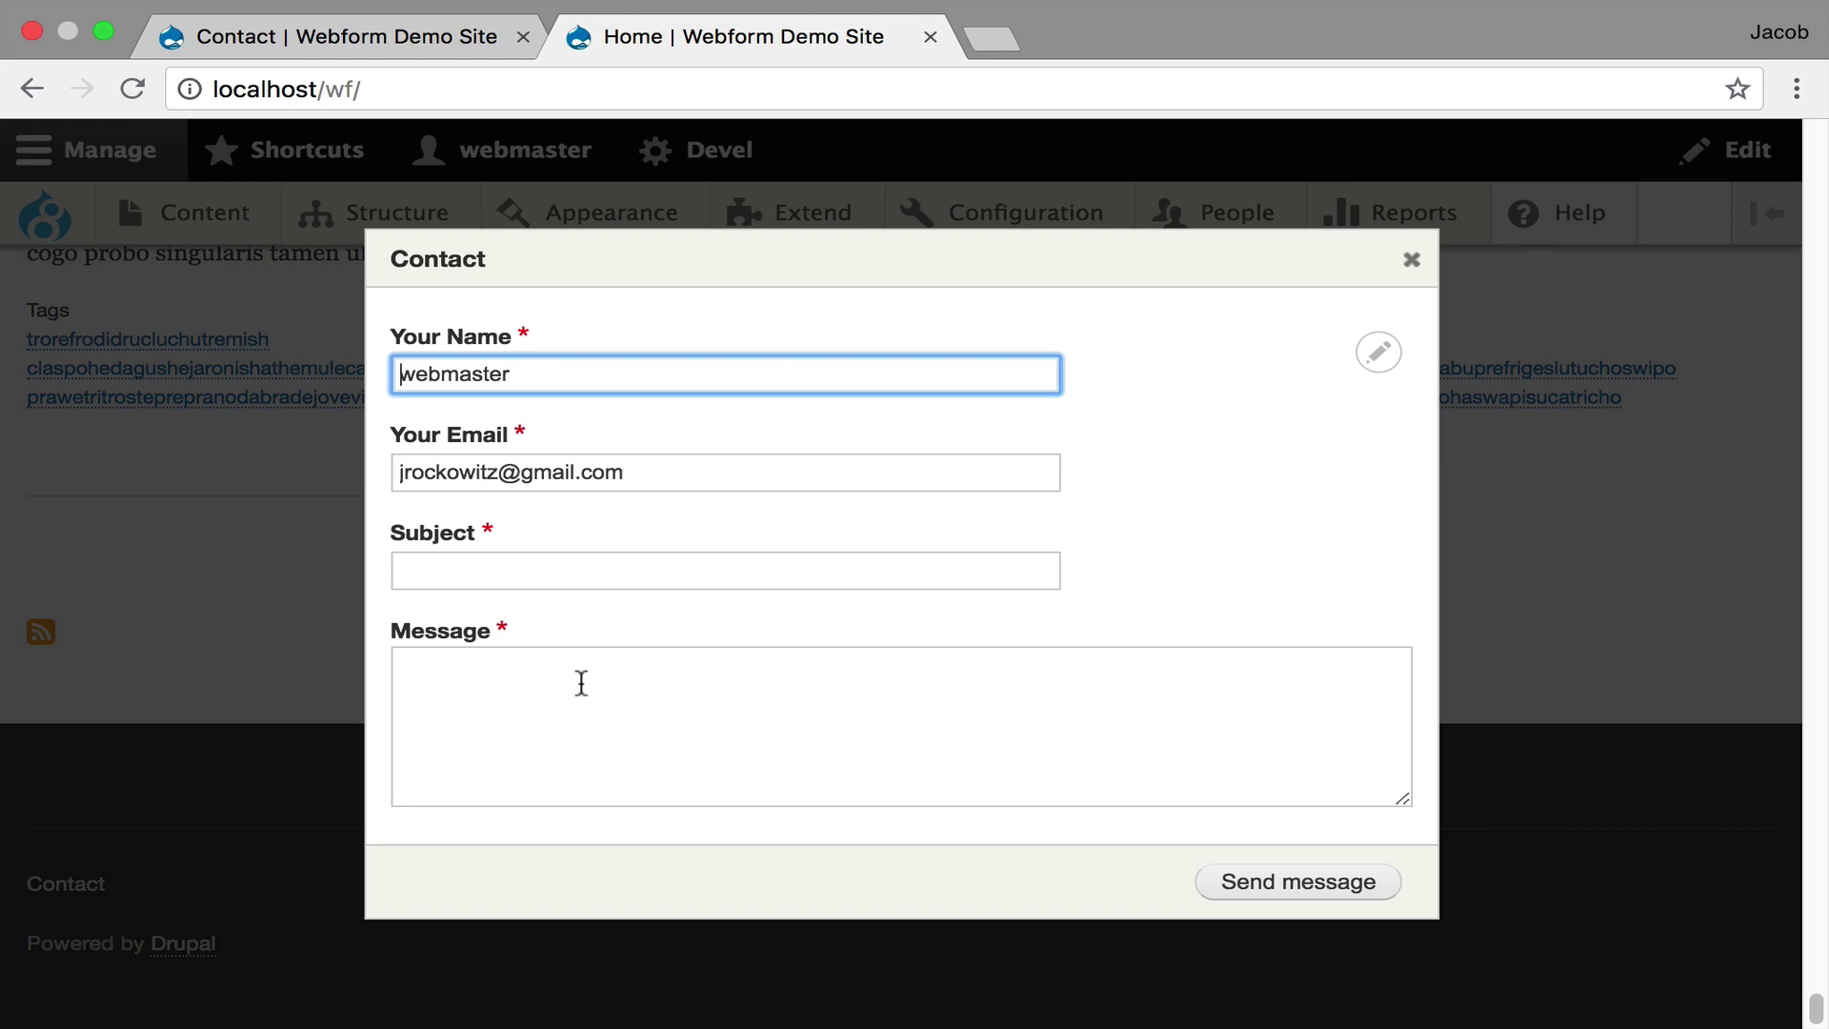
pyautogui.click(1409, 262)
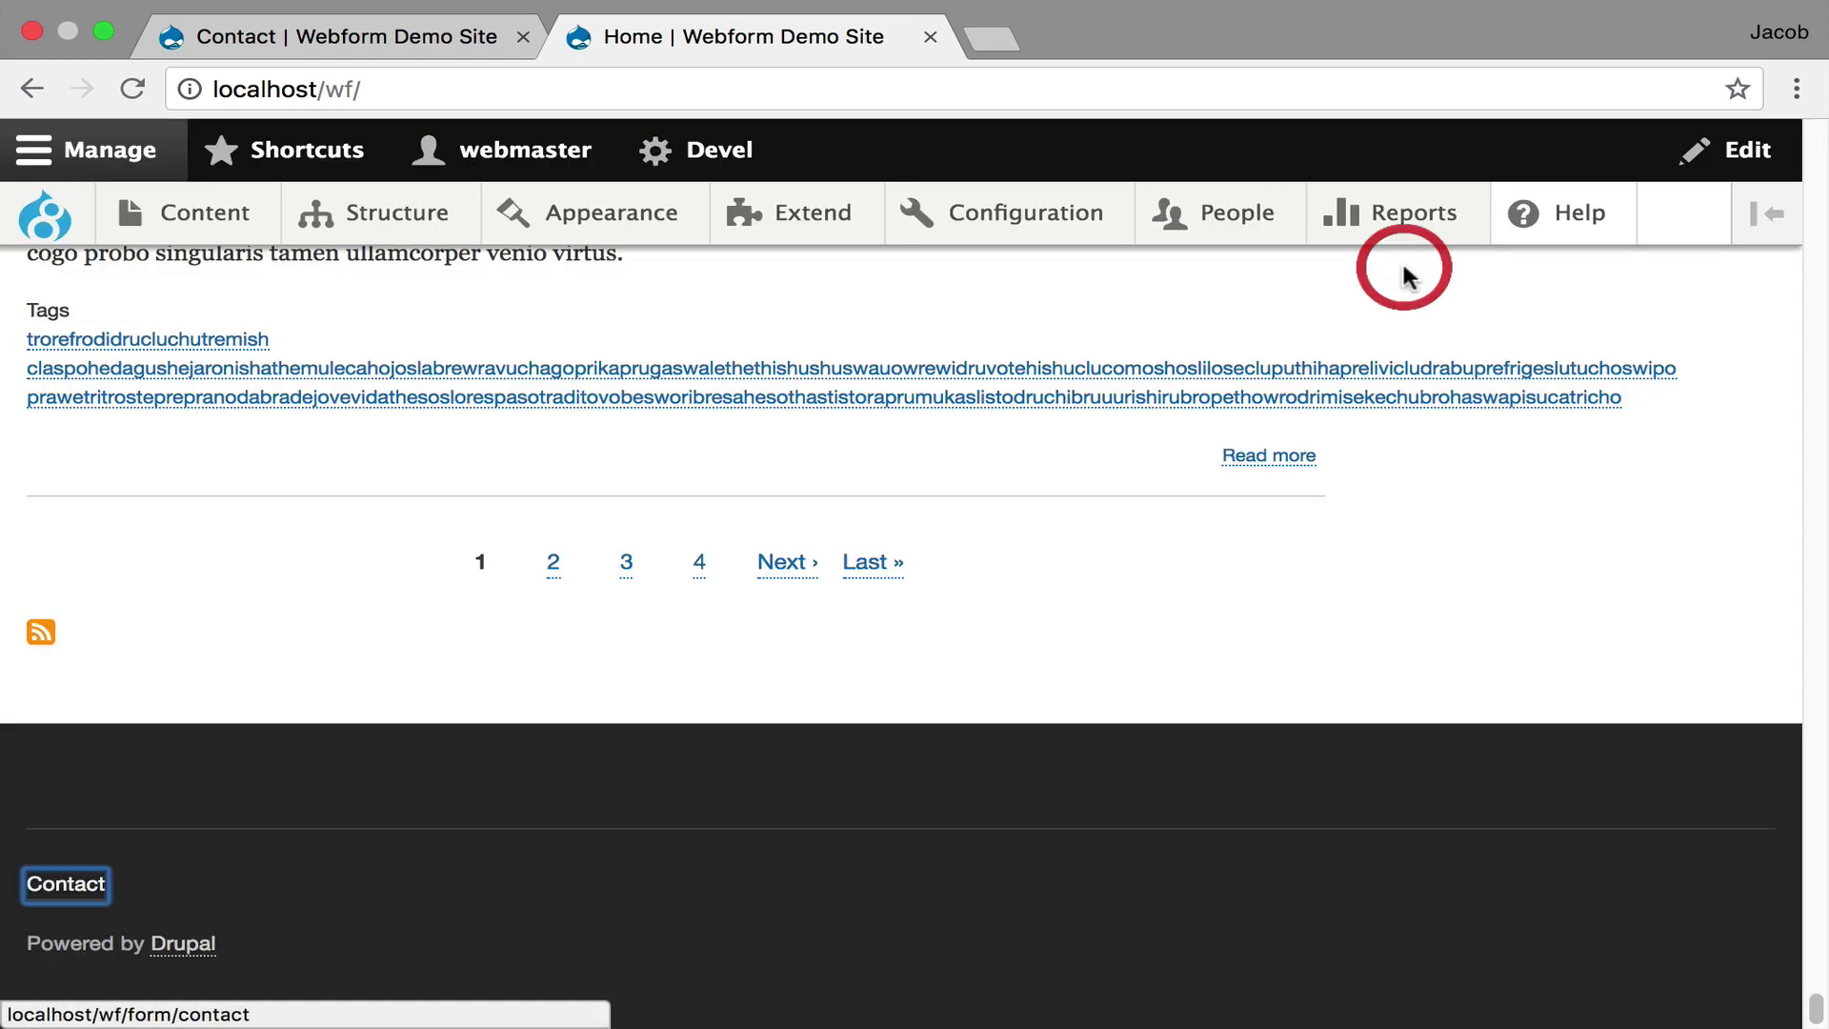
# - Open the footer Contact link in a new tab to view /form/contact
pyautogui.rightClick(95, 901)
pyautogui.click(347, 564)
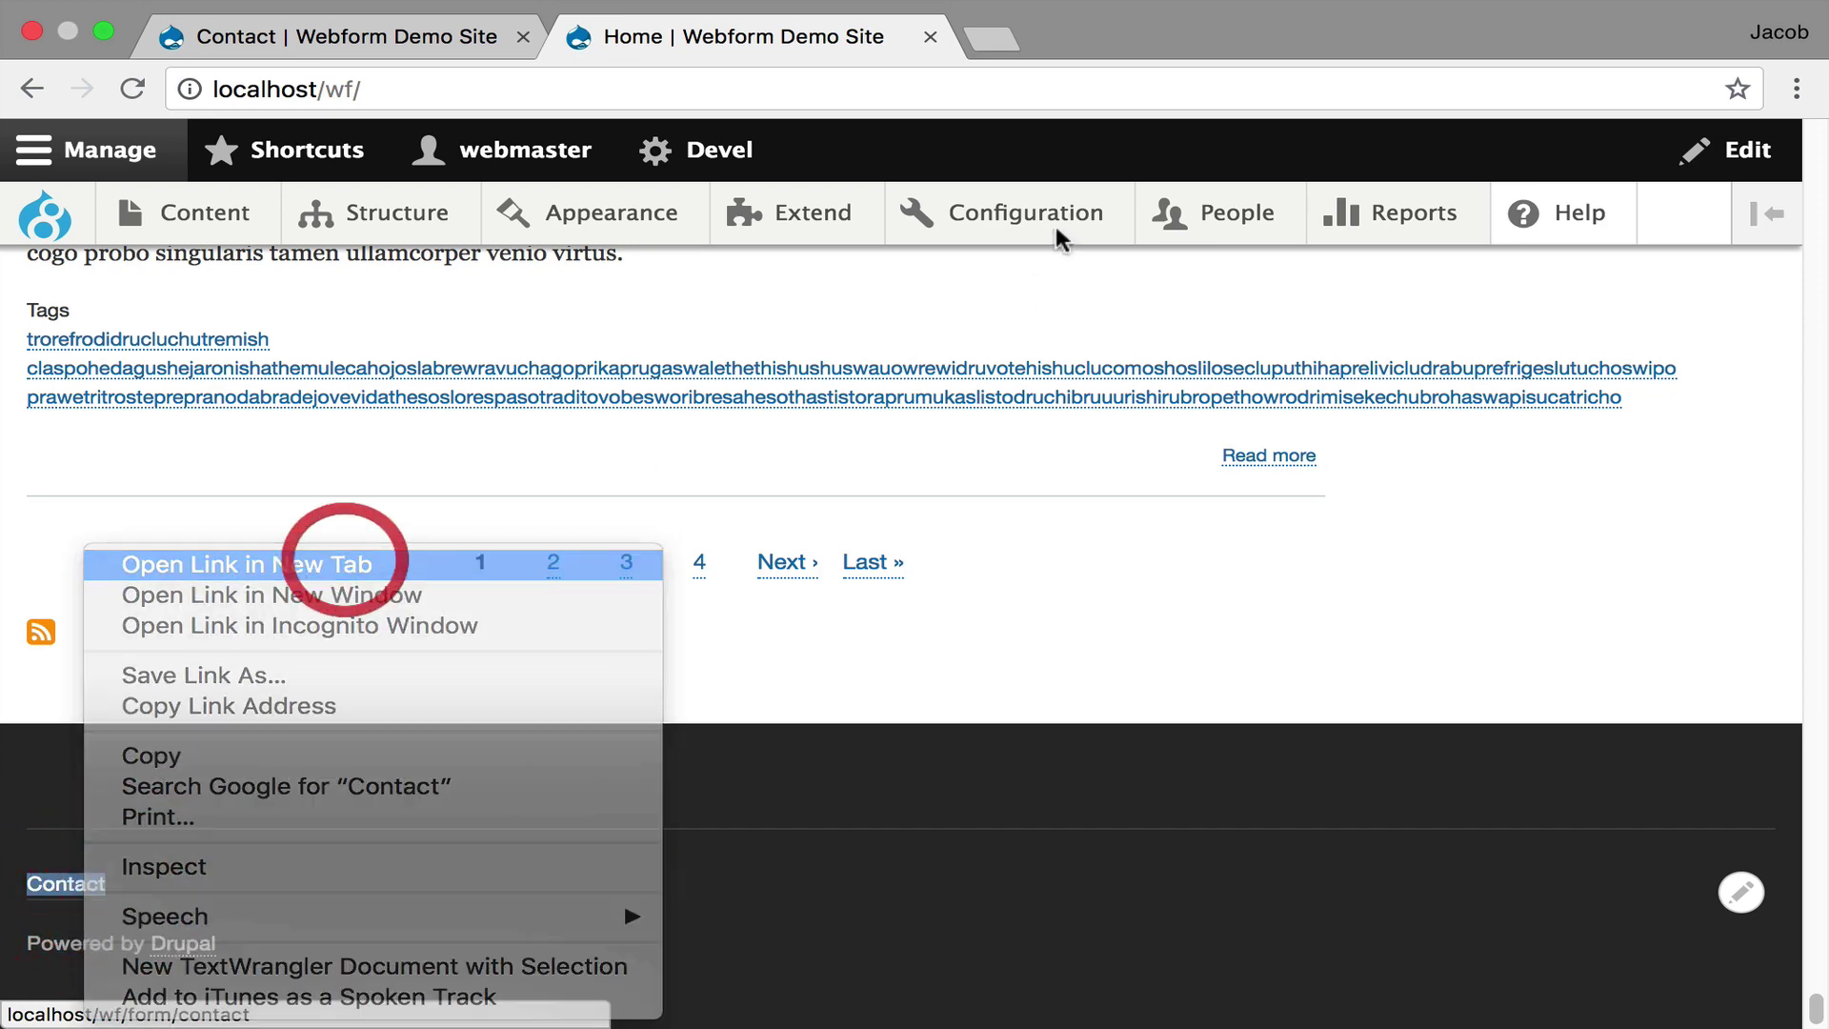
pyautogui.click(1102, 37)
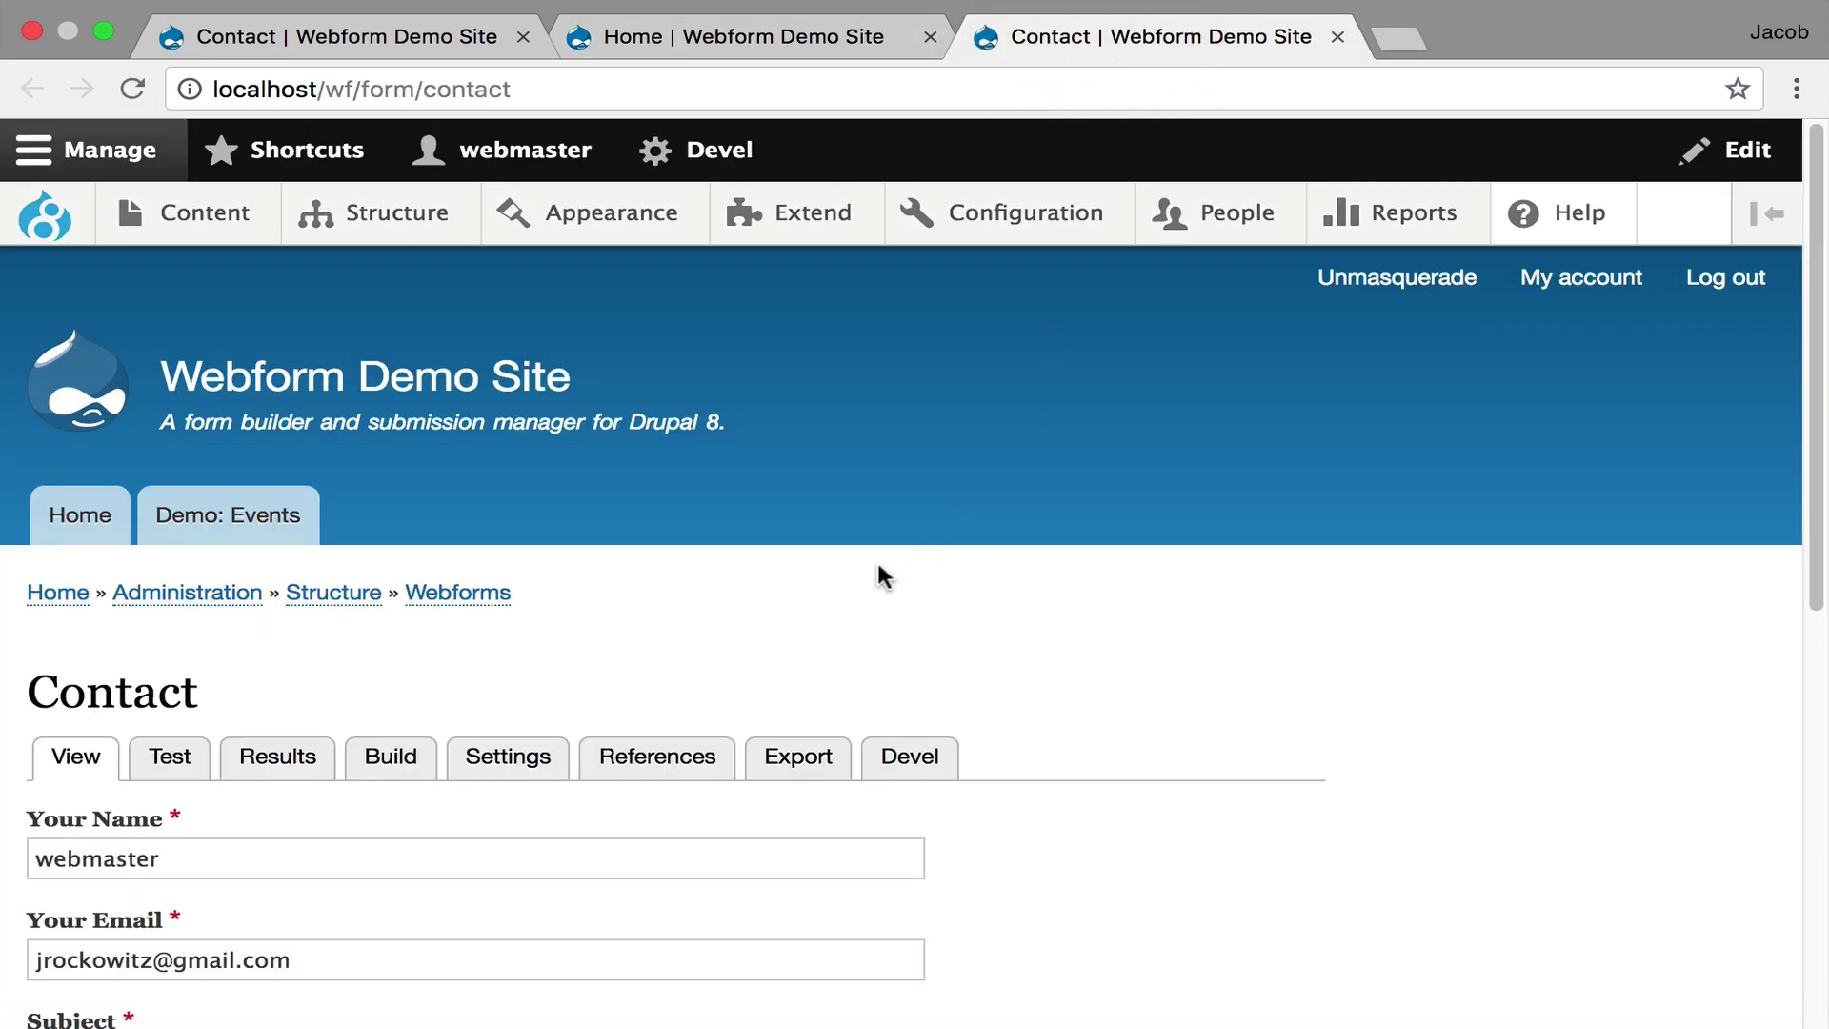
pyautogui.scroll(-7, 879, 568)
pyautogui.scroll(6, 879, 569)
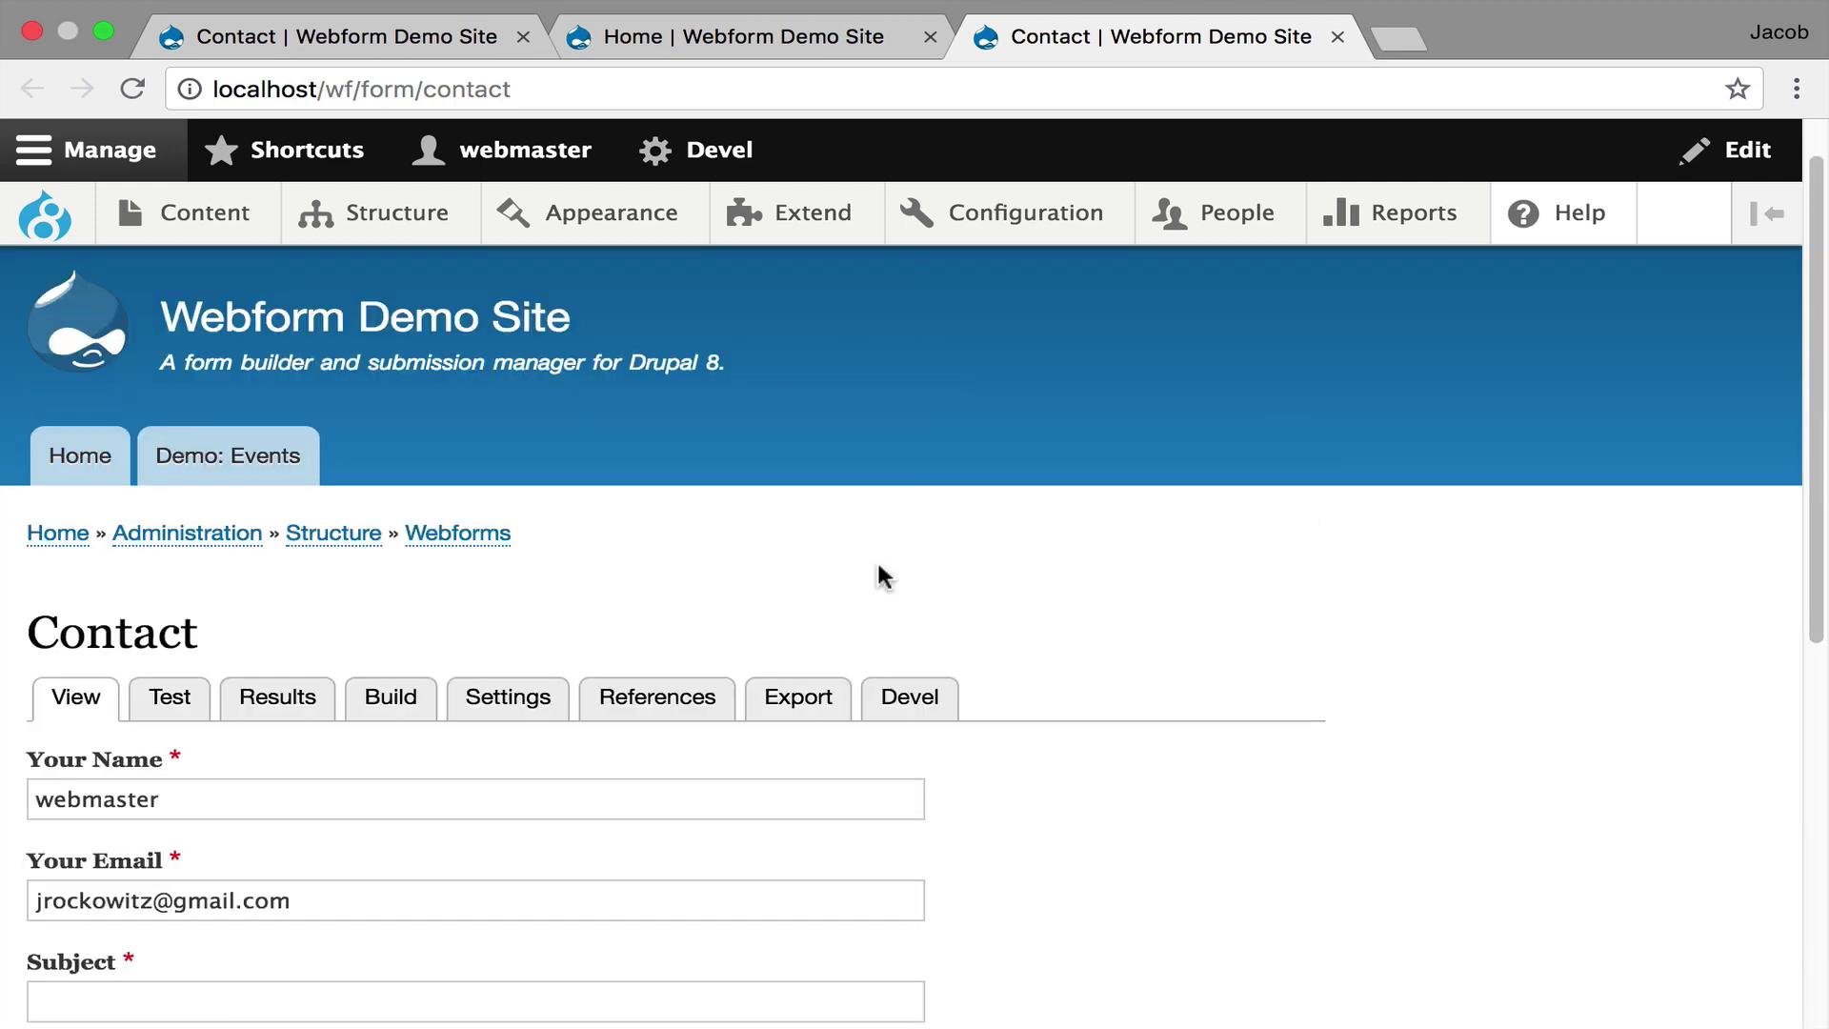